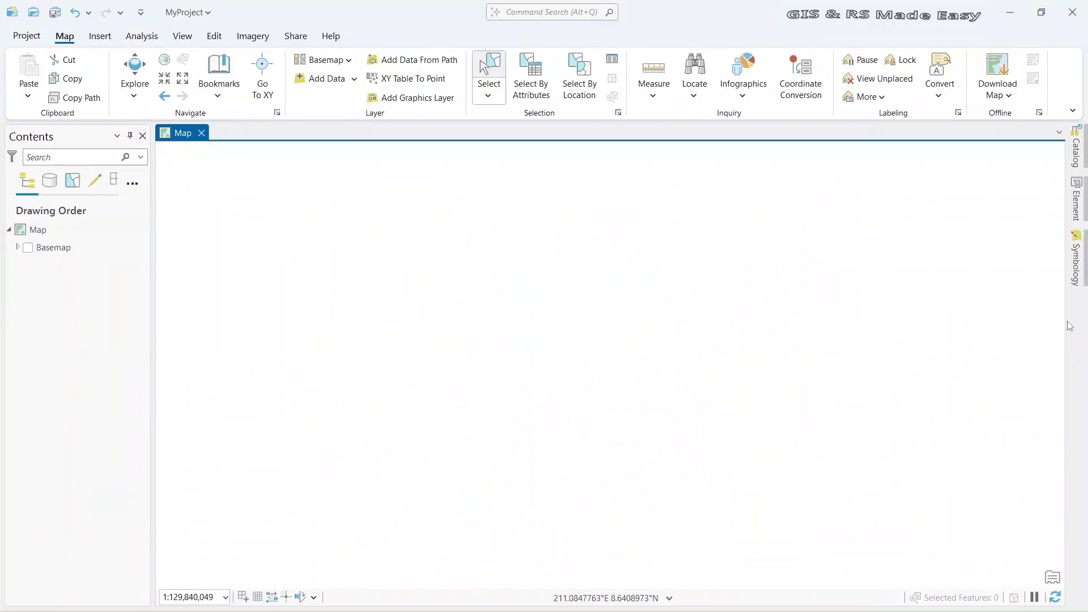
Step: Add the world-administrative-boundaries shapefile from its folder under New folder to the map
{"action": "left_click", "coordinate": [1079, 160]}
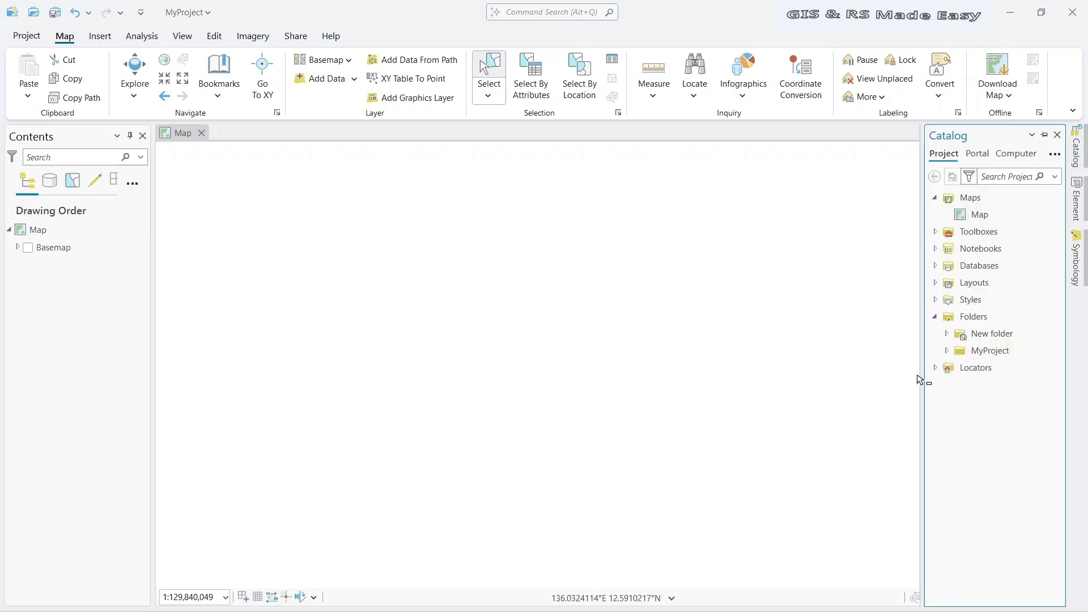
{"action": "left_click", "coordinate": [947, 351]}
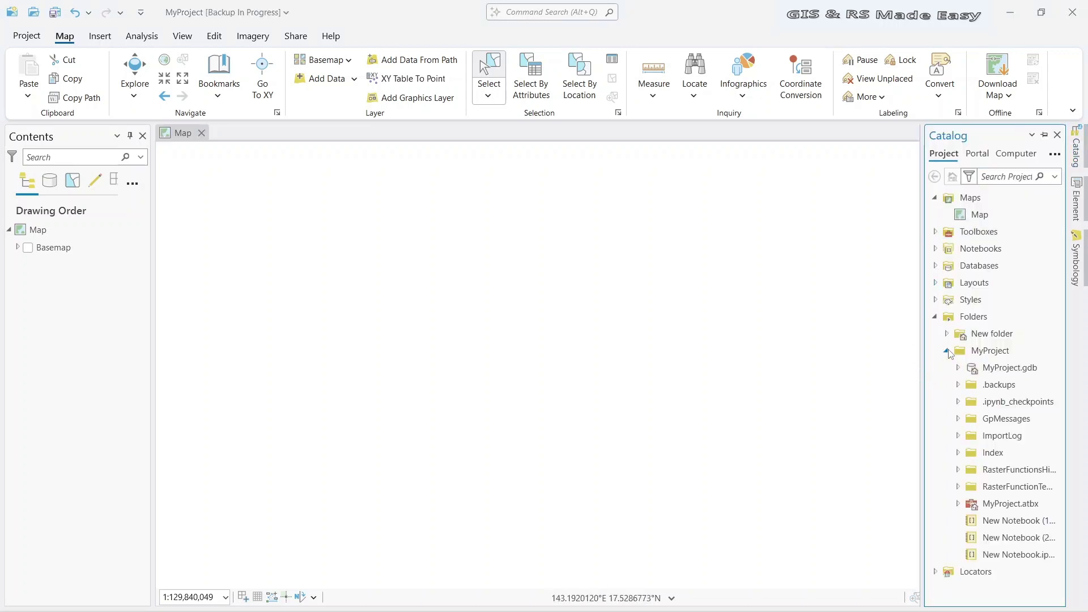
{"action": "left_click", "coordinate": [946, 334]}
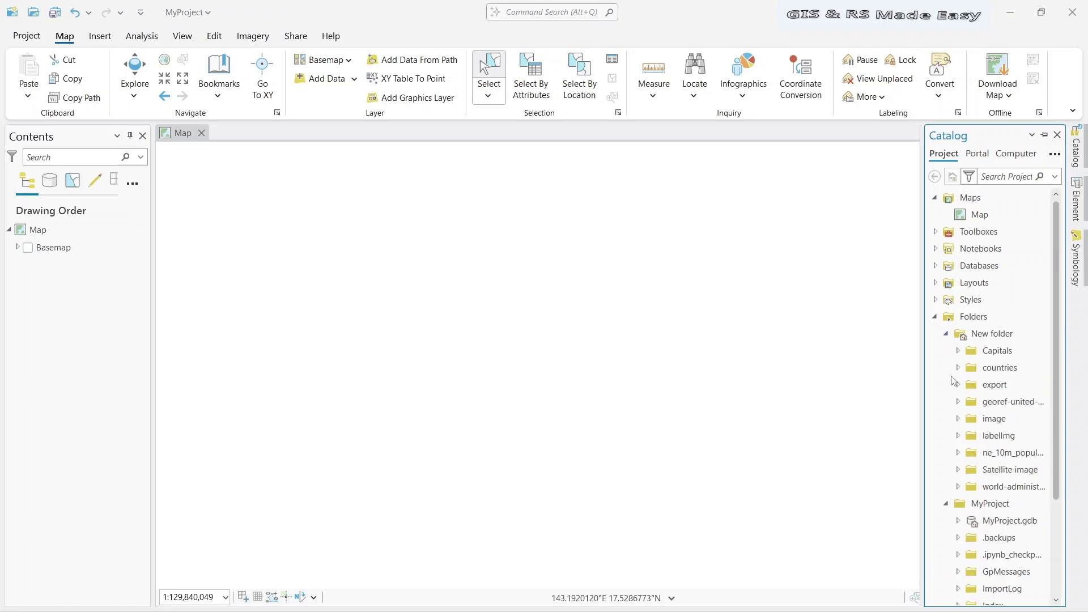
{"action": "left_click", "coordinate": [959, 487]}
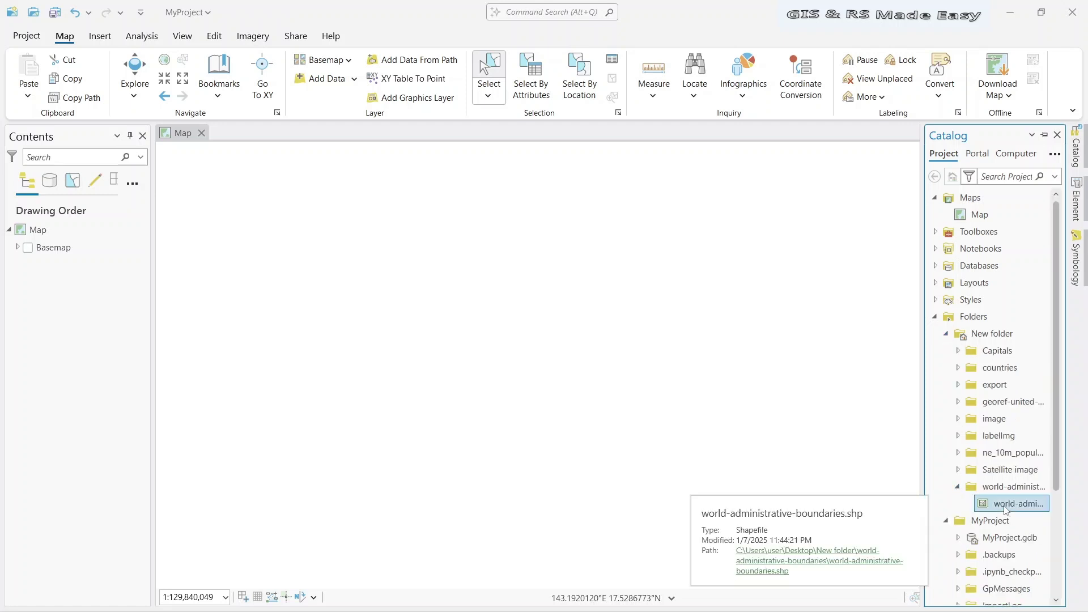
{"action": "left_click_drag", "start_coordinate": [992, 506], "coordinate": [596, 433]}
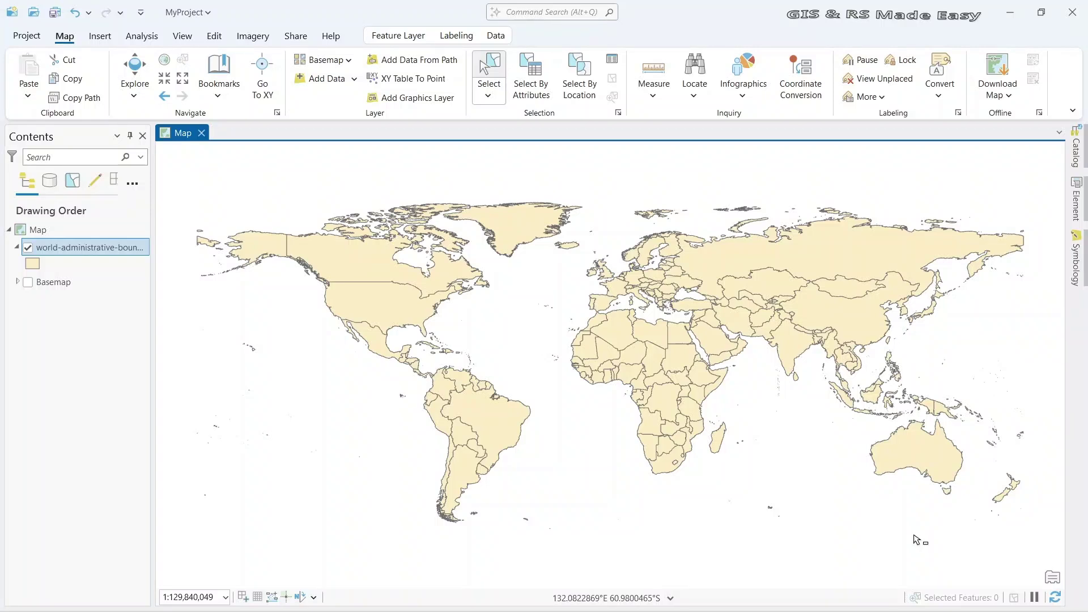
Step: Select Kazakhstan on the map and set up Export Features for world-administrative-boundaries with only the selected records used
{"action": "left_click", "coordinate": [769, 289]}
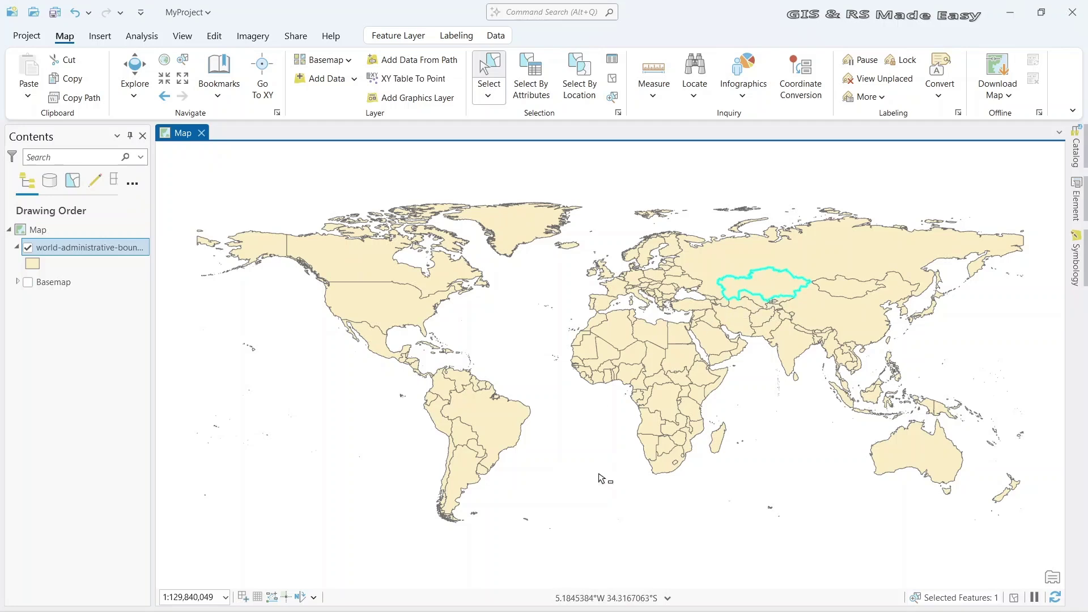
{"action": "right_click", "coordinate": [63, 248]}
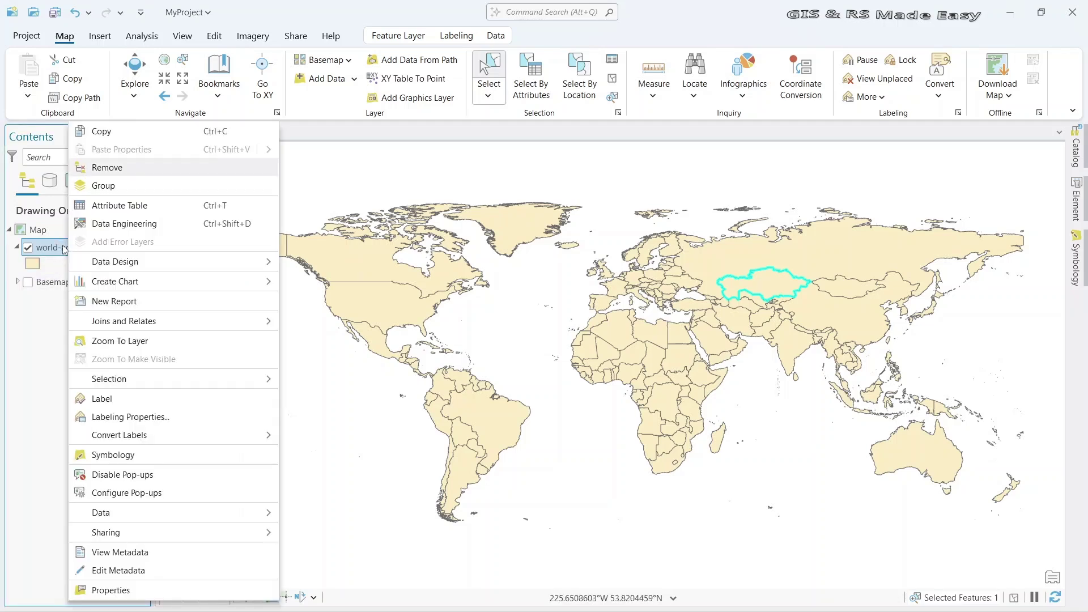
{"action": "mouse_move", "coordinate": [129, 514]}
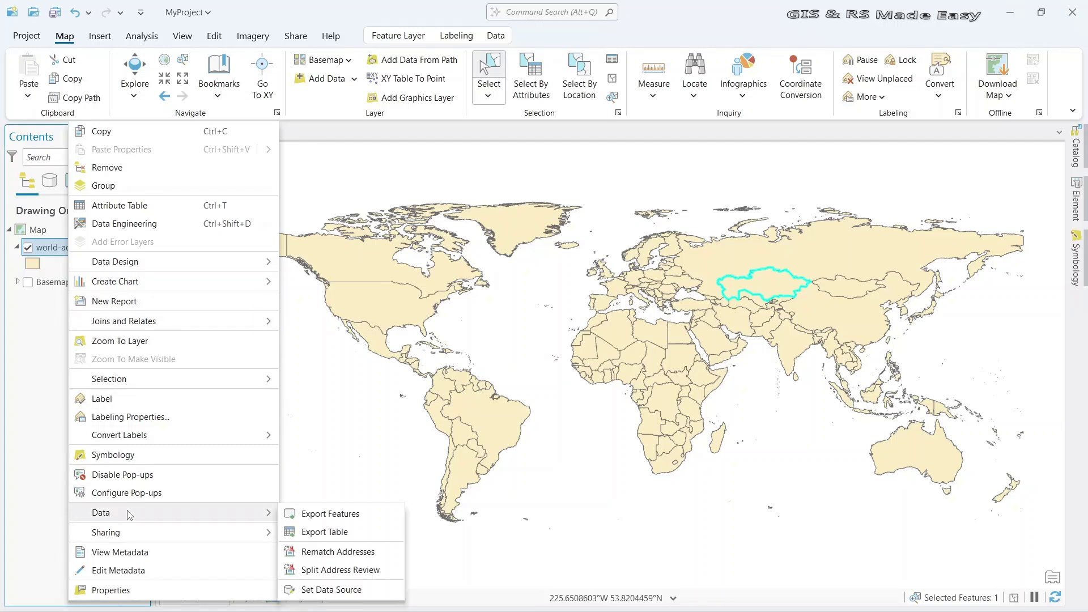
{"action": "left_click", "coordinate": [334, 516]}
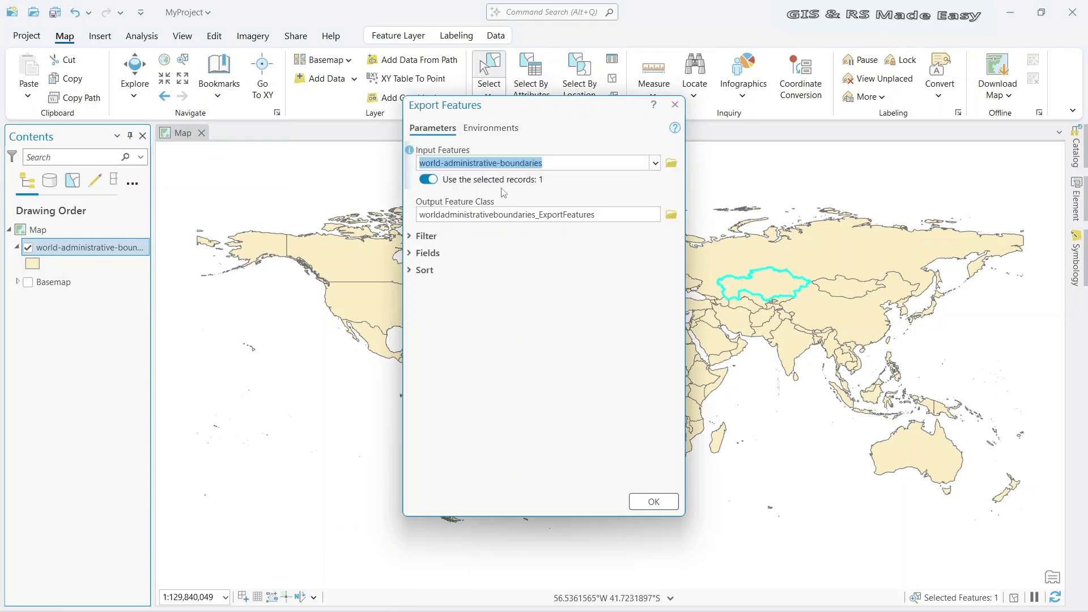
{"action": "left_click", "coordinate": [430, 181]}
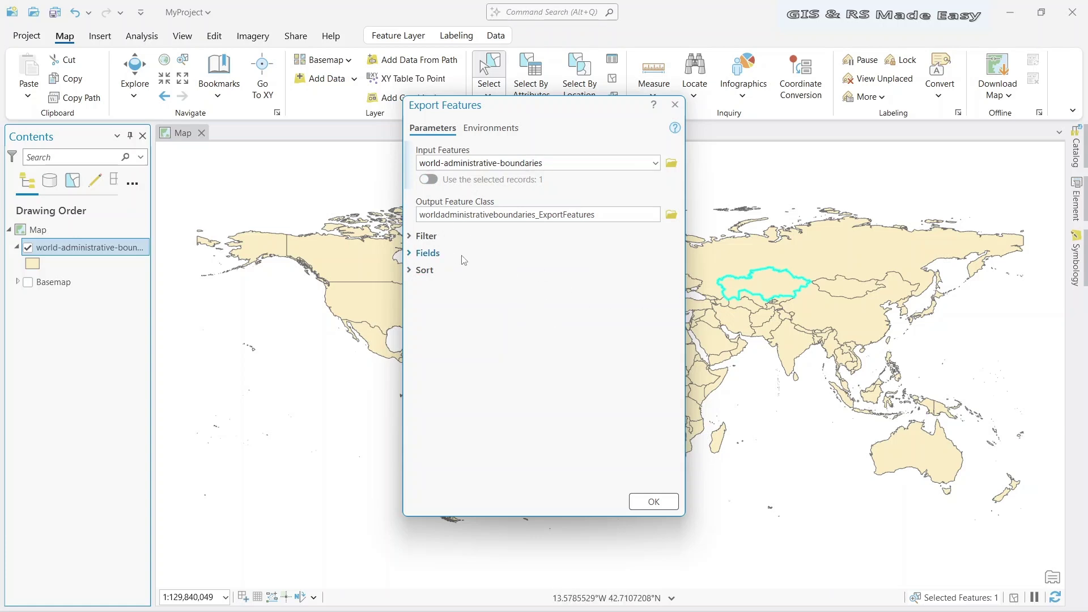
{"action": "left_click", "coordinate": [428, 180]}
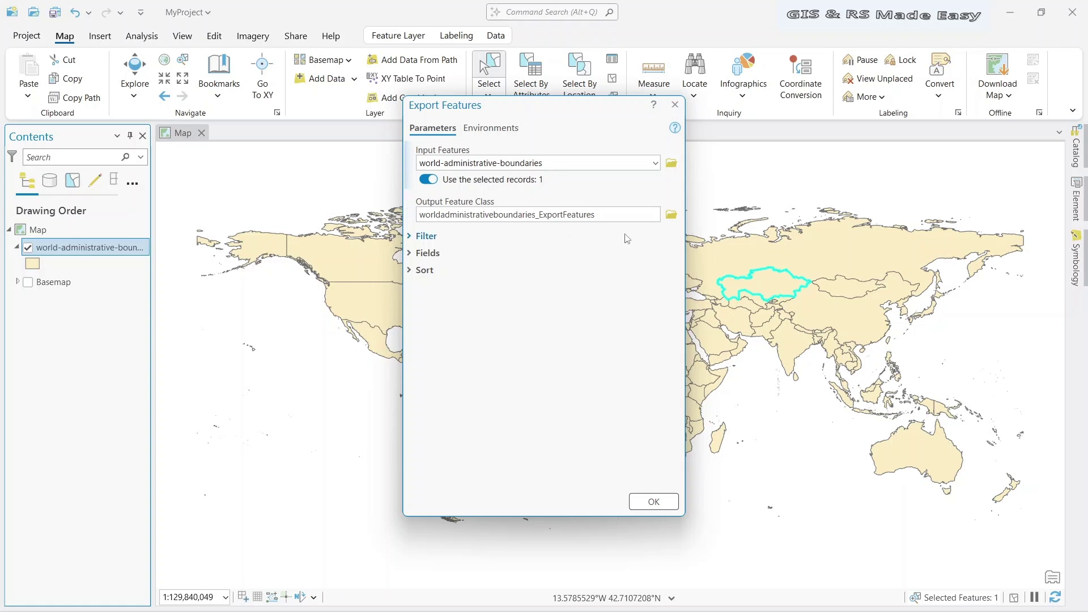
Step: Set the output feature class to Kazakhstan in the countries folder inside New folder
{"action": "left_click", "coordinate": [670, 217]}
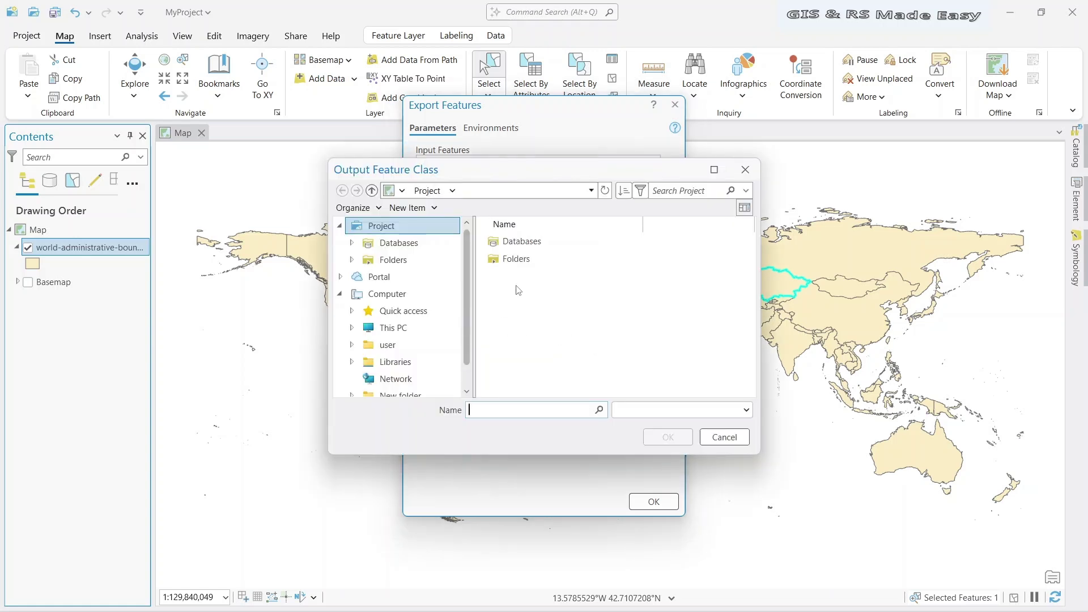
{"action": "left_click", "coordinate": [393, 260]}
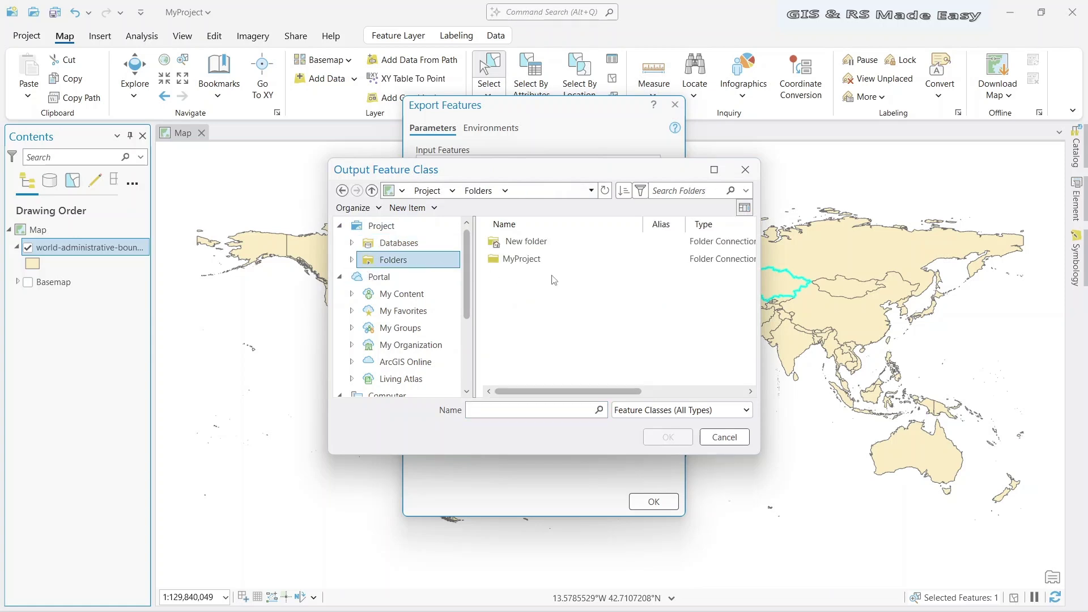
{"action": "double_click", "coordinate": [525, 242]}
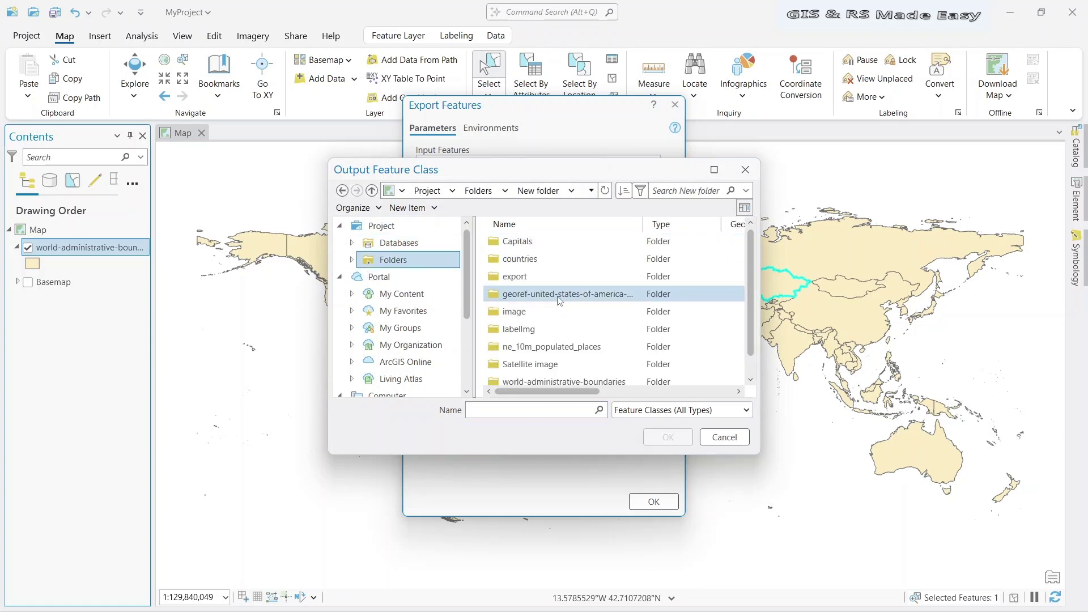
{"action": "double_click", "coordinate": [539, 260]}
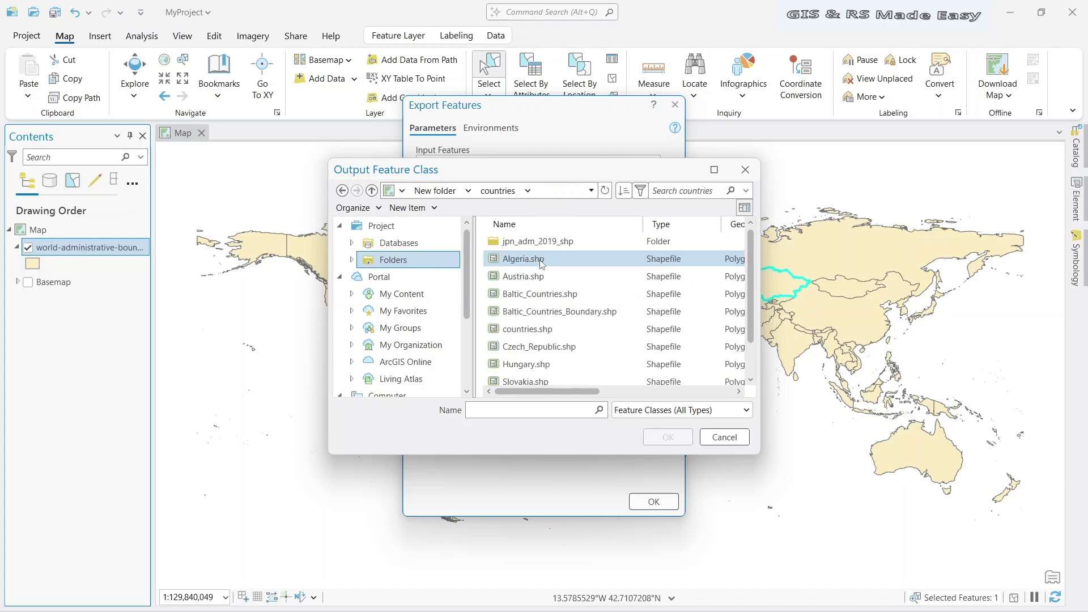
{"action": "left_click", "coordinate": [530, 417]}
{"action": "type", "text": "Kazakhstan"}
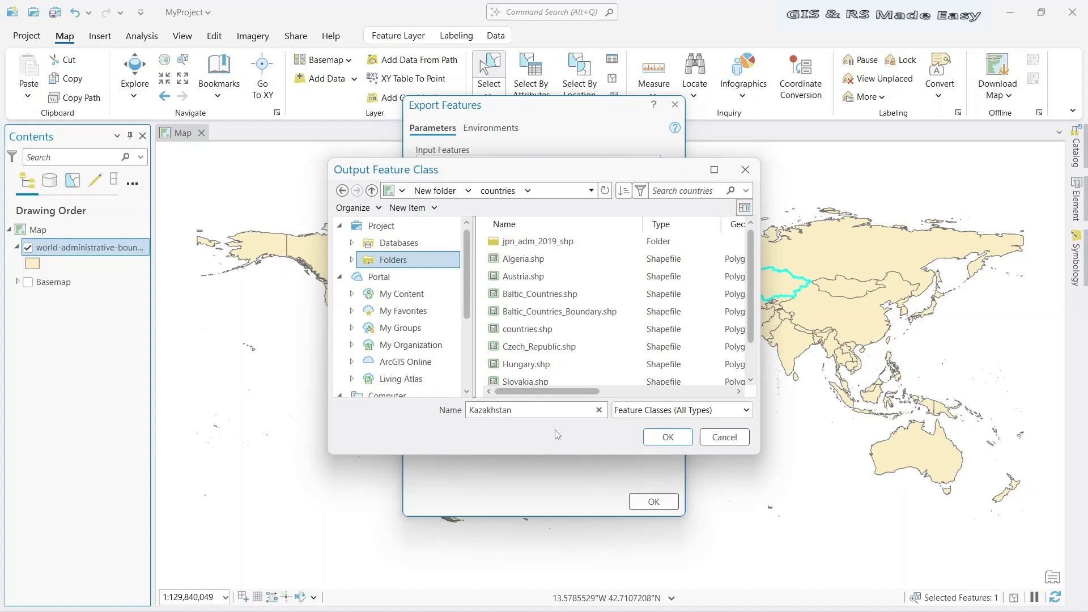
{"action": "left_click", "coordinate": [671, 441]}
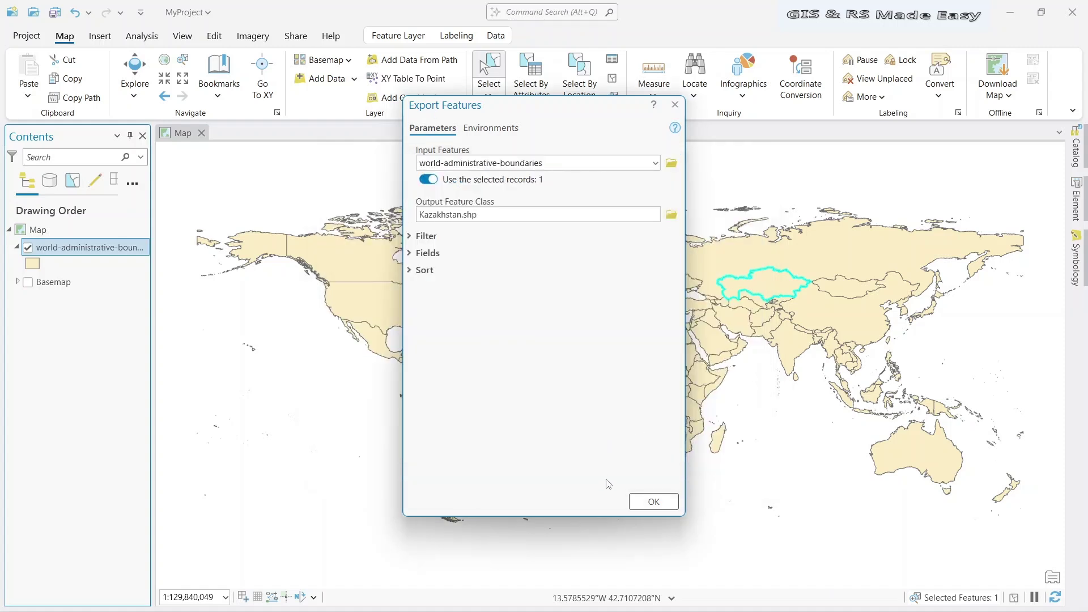
Step: Run the export and briefly hide the world boundaries layer to check the exported country on its own
{"action": "left_click", "coordinate": [653, 502]}
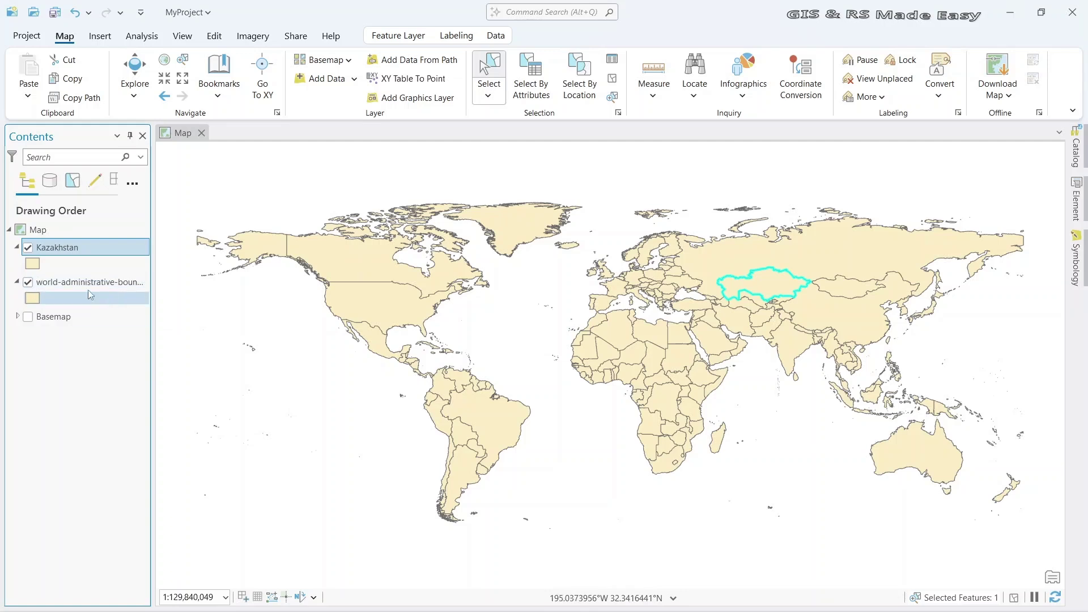
{"action": "left_click", "coordinate": [28, 282]}
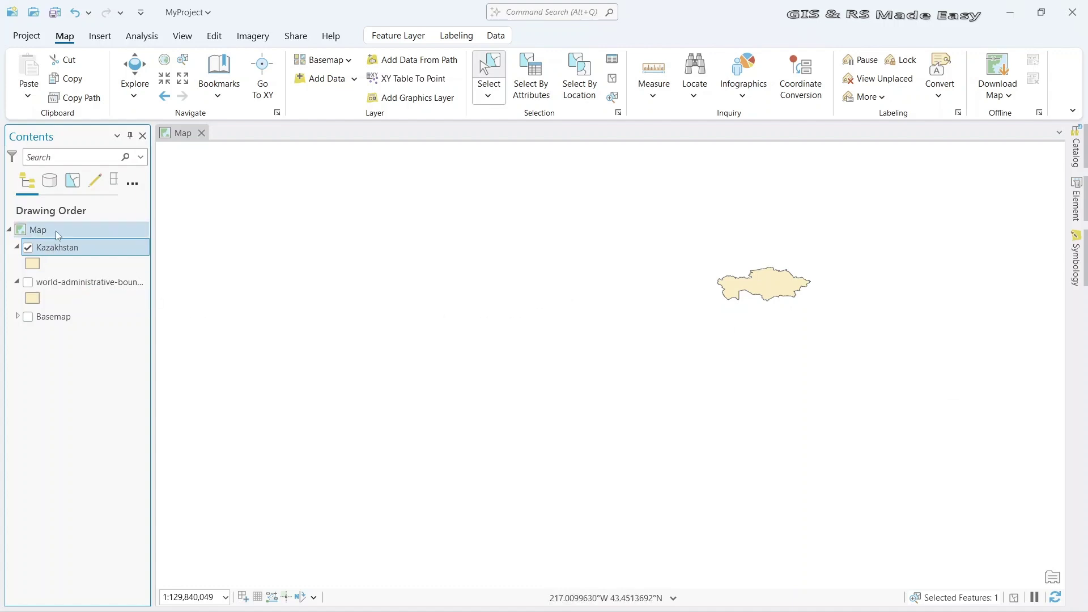
{"action": "left_click", "coordinate": [28, 282]}
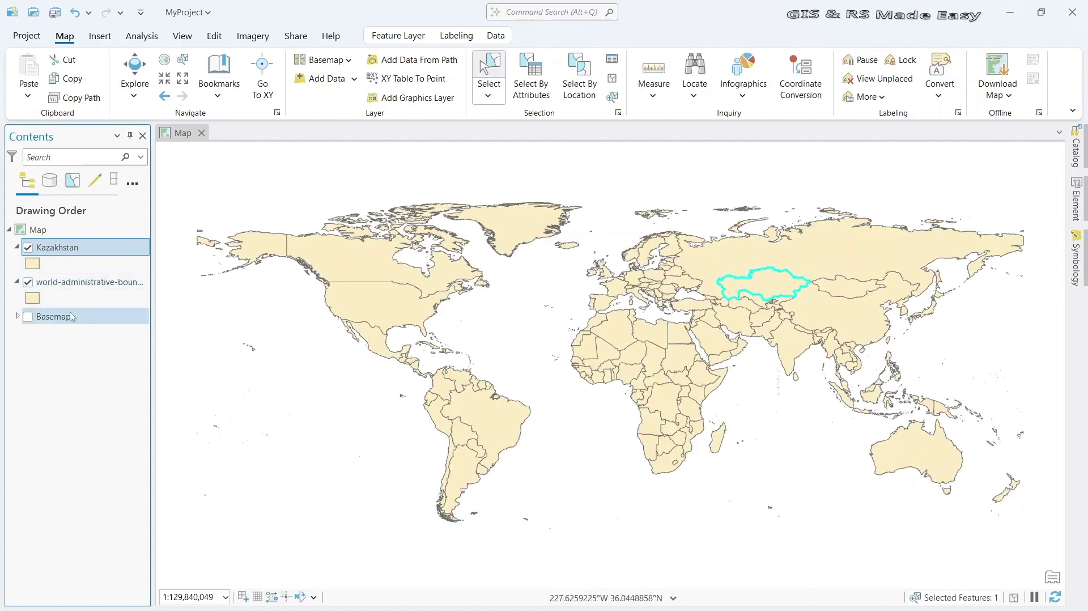
Step: Apply the thinner Black Outline symbol to the world-administrative-boundaries layer and clear the map selection
{"action": "right_click", "coordinate": [74, 282]}
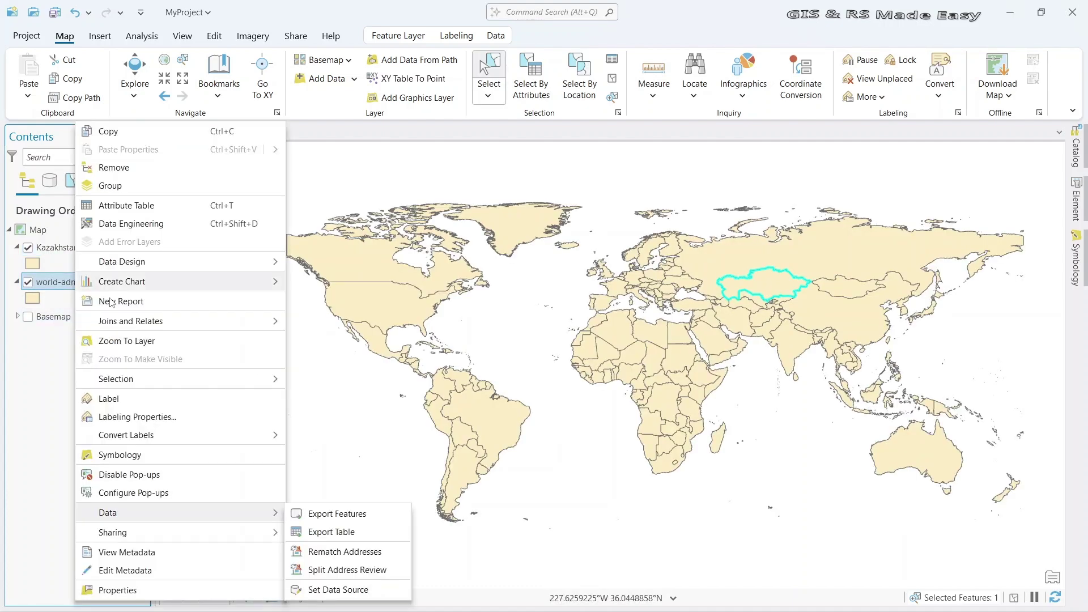
{"action": "left_click", "coordinate": [146, 456]}
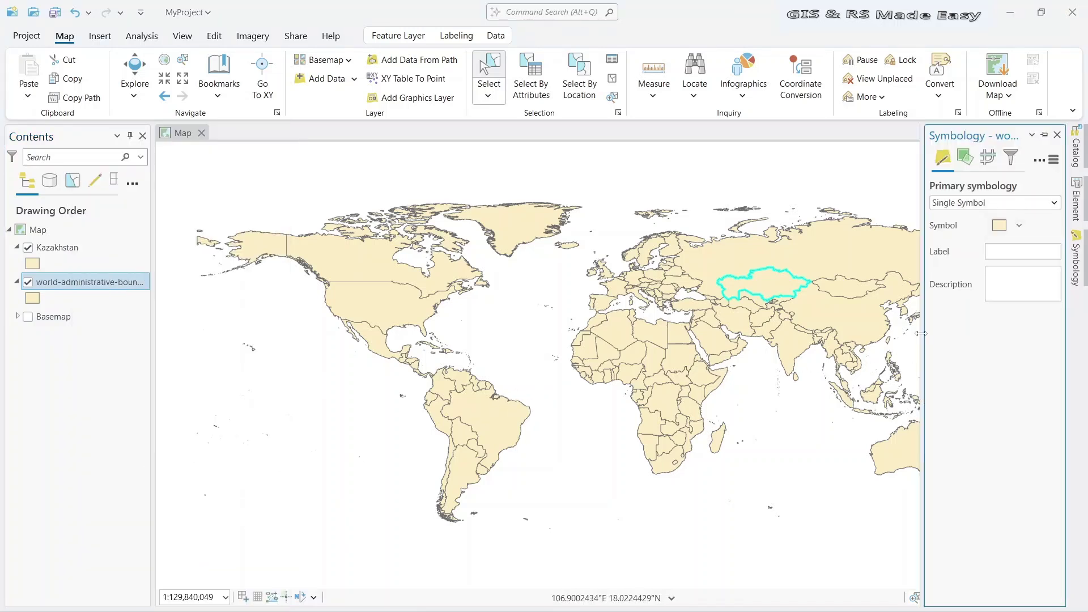
{"action": "left_click", "coordinate": [1000, 226]}
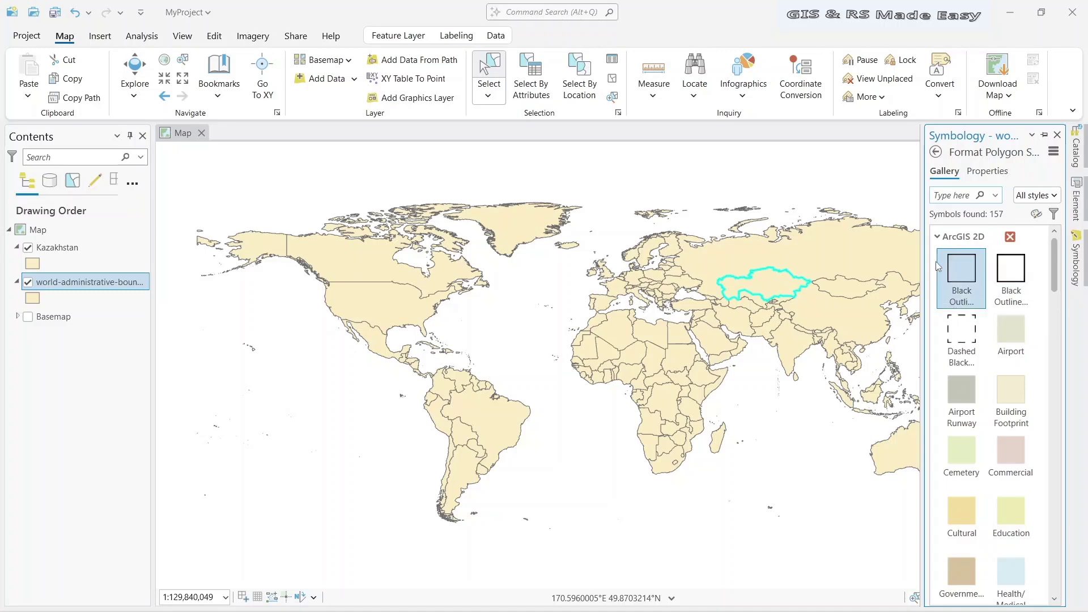
{"action": "left_click", "coordinate": [966, 279]}
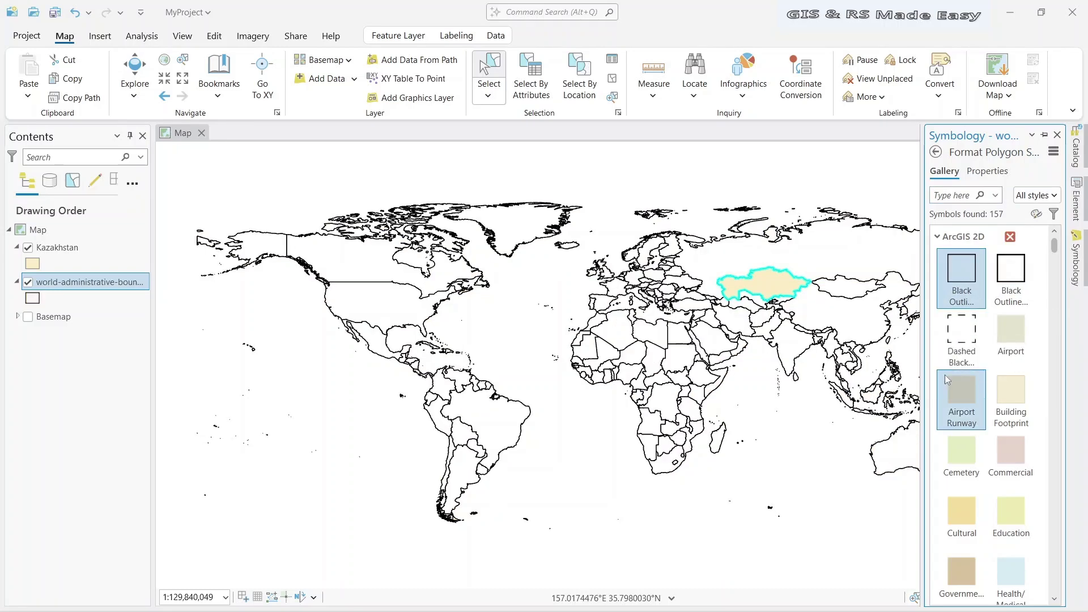
{"action": "left_click", "coordinate": [838, 458]}
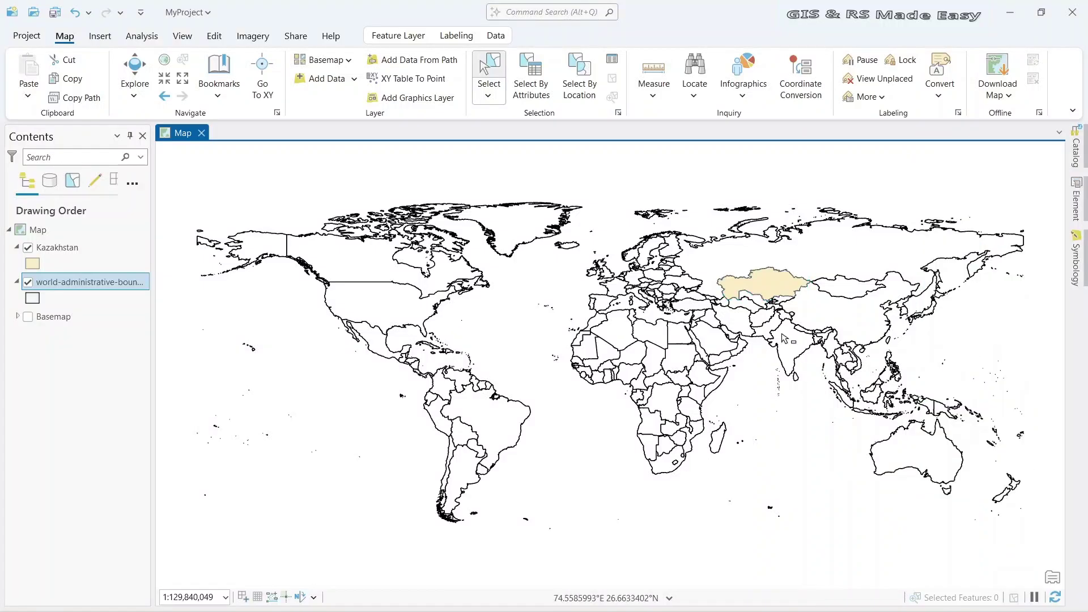
Step: Change the Kazakhstan layer's polygon symbol to Green (Bright)
{"action": "right_click", "coordinate": [64, 250]}
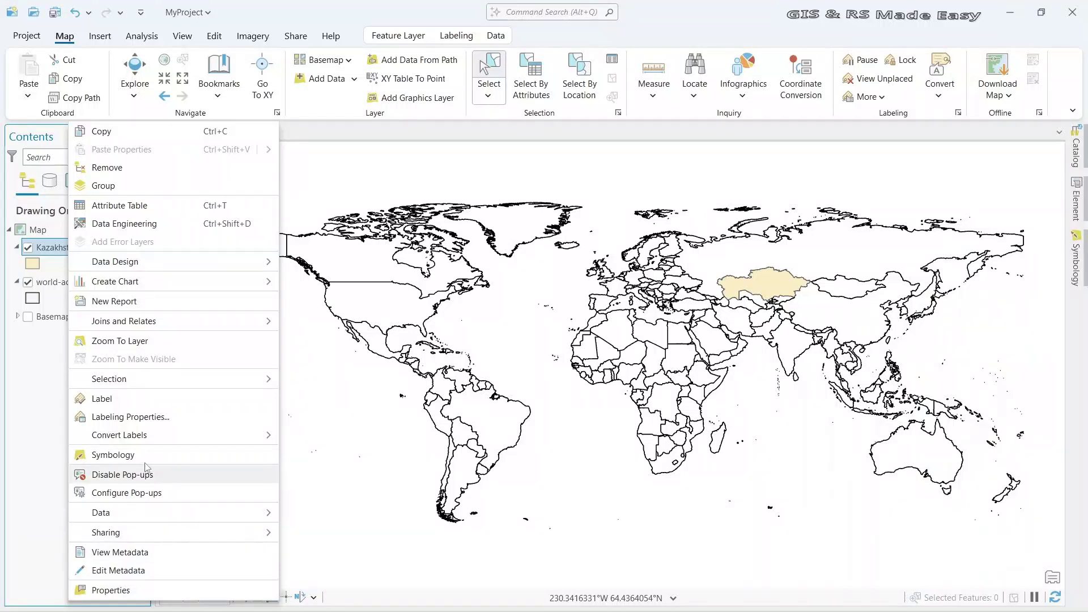
{"action": "left_click", "coordinate": [114, 454]}
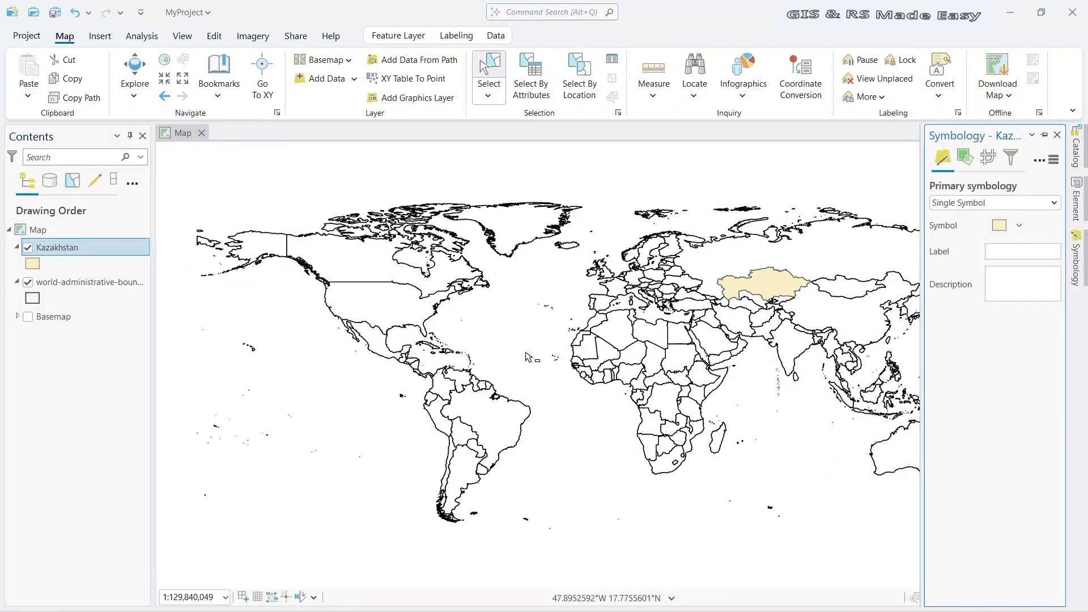
{"action": "left_click", "coordinate": [1004, 235]}
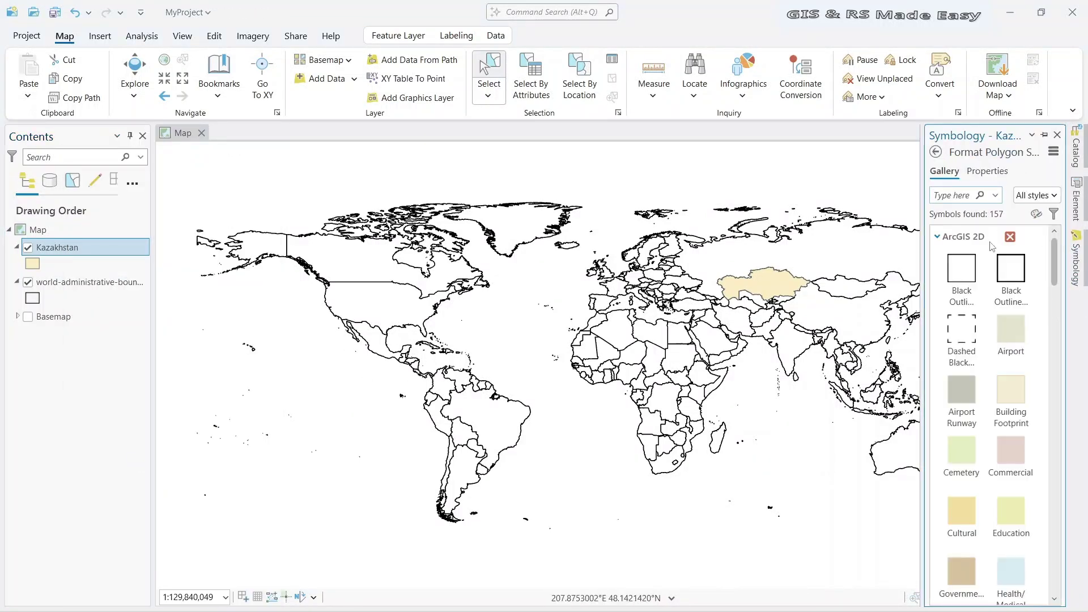
{"action": "scroll", "coordinate": [1040, 291], "scroll_direction": "down", "scroll_amount": 5}
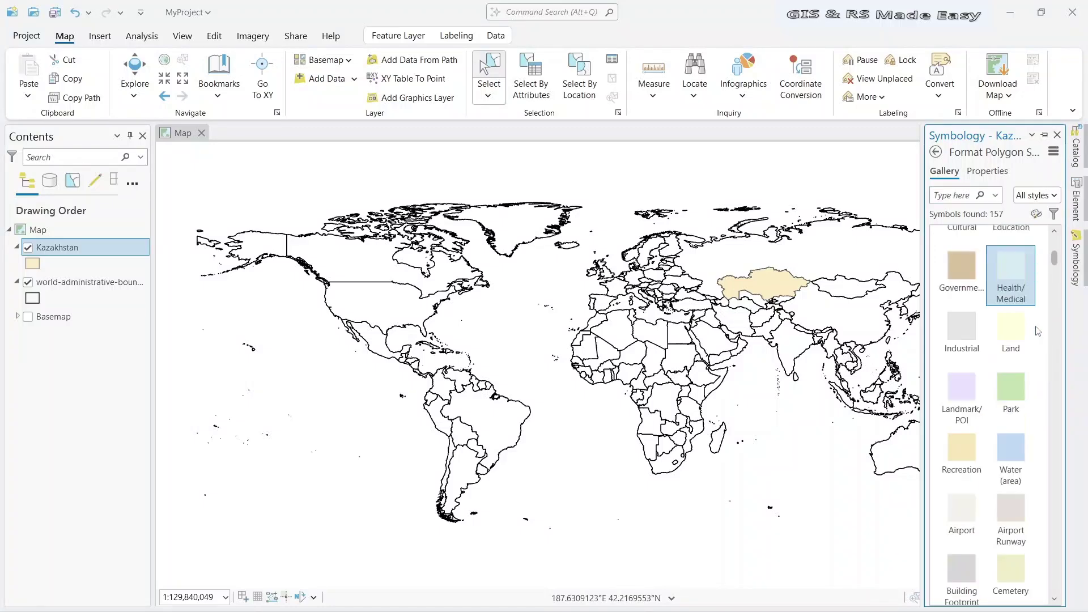
{"action": "scroll", "coordinate": [1037, 369], "scroll_direction": "up", "scroll_amount": 5}
{"action": "scroll", "coordinate": [1035, 419], "scroll_direction": "down", "scroll_amount": 6}
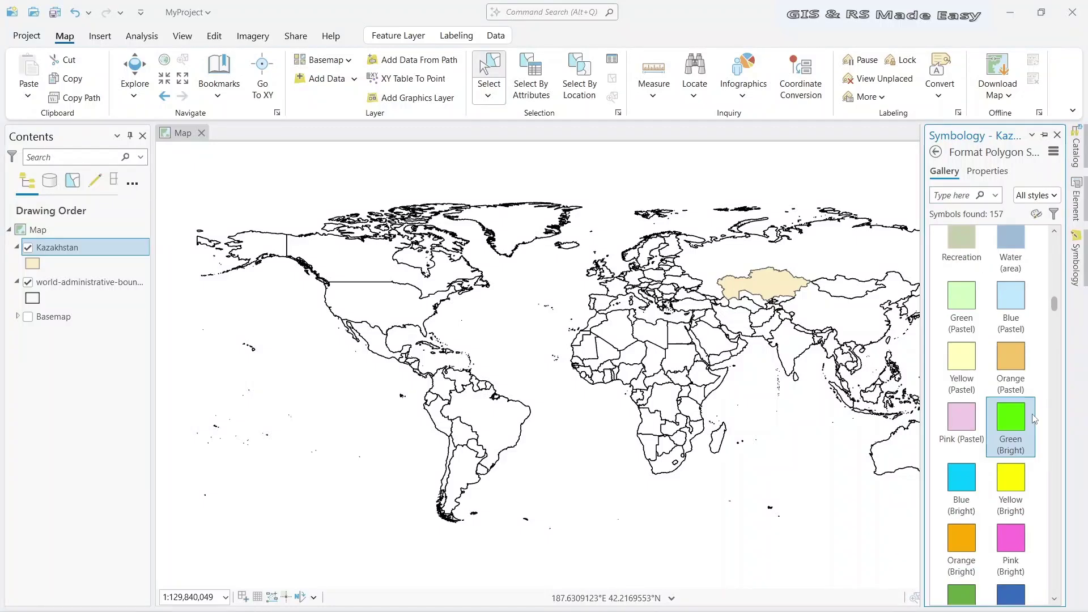
{"action": "scroll", "coordinate": [1035, 419], "scroll_direction": "down", "scroll_amount": 2}
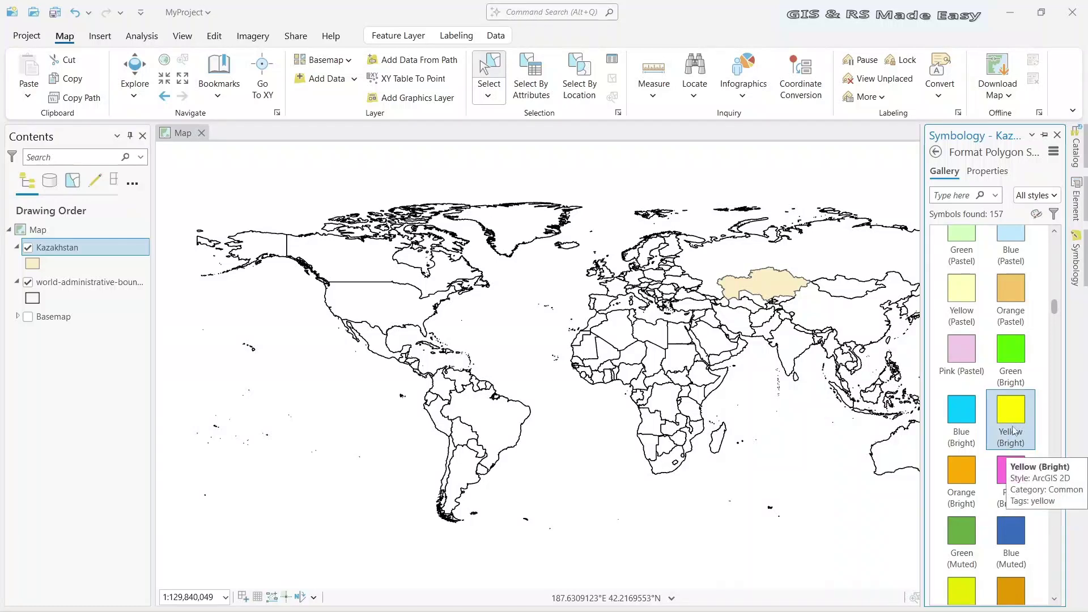
{"action": "left_click", "coordinate": [1018, 352]}
{"action": "left_click", "coordinate": [731, 527]}
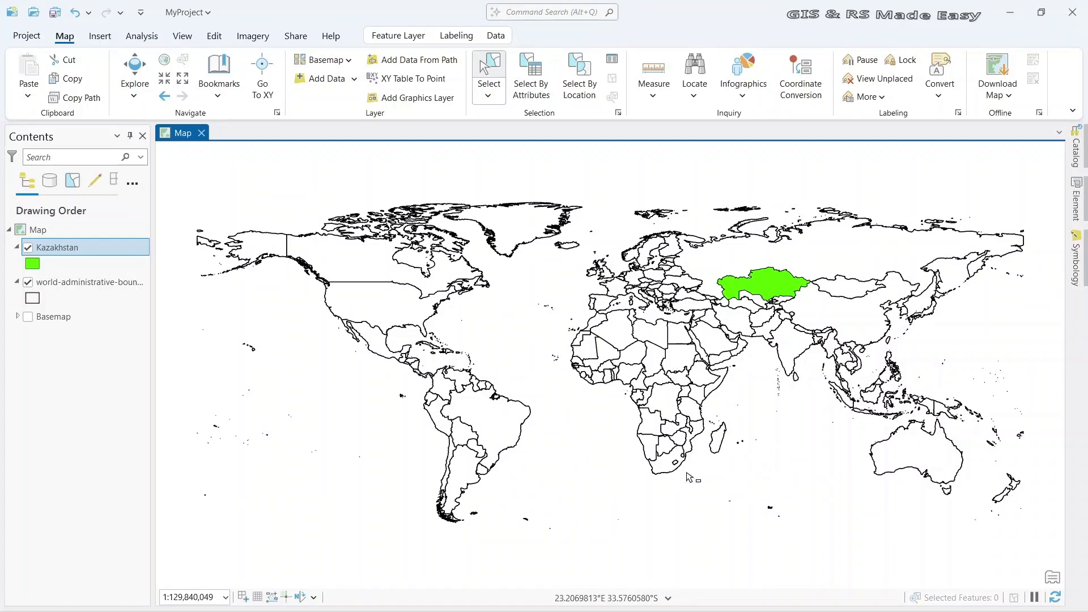
Step: Duplicate the project's existing Map so that a second copy can hold only the country
{"action": "left_click", "coordinate": [1075, 153]}
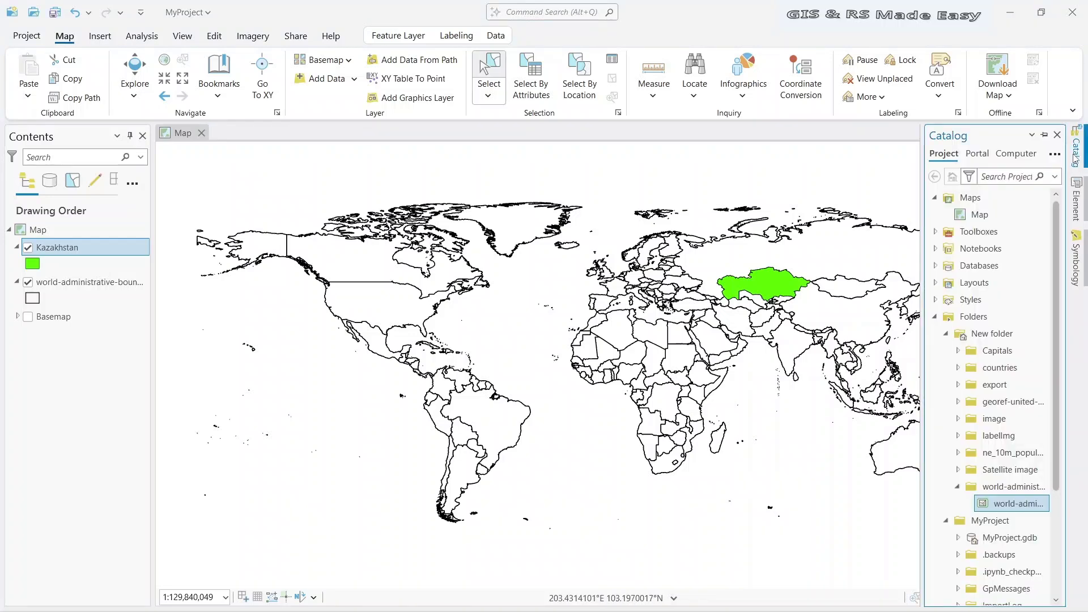
{"action": "left_click", "coordinate": [976, 217]}
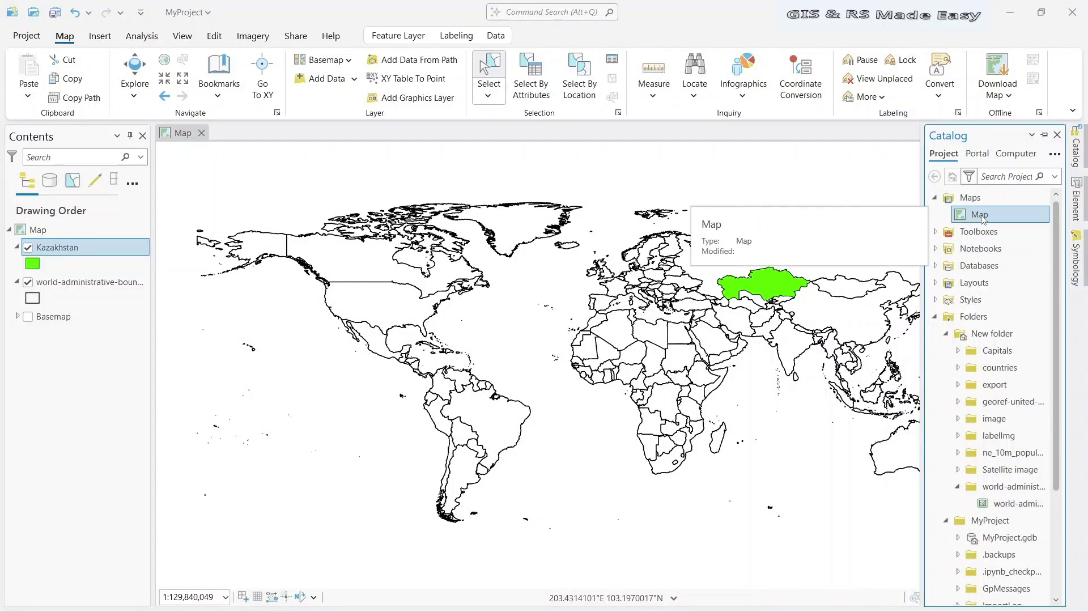
{"action": "right_click", "coordinate": [975, 217]}
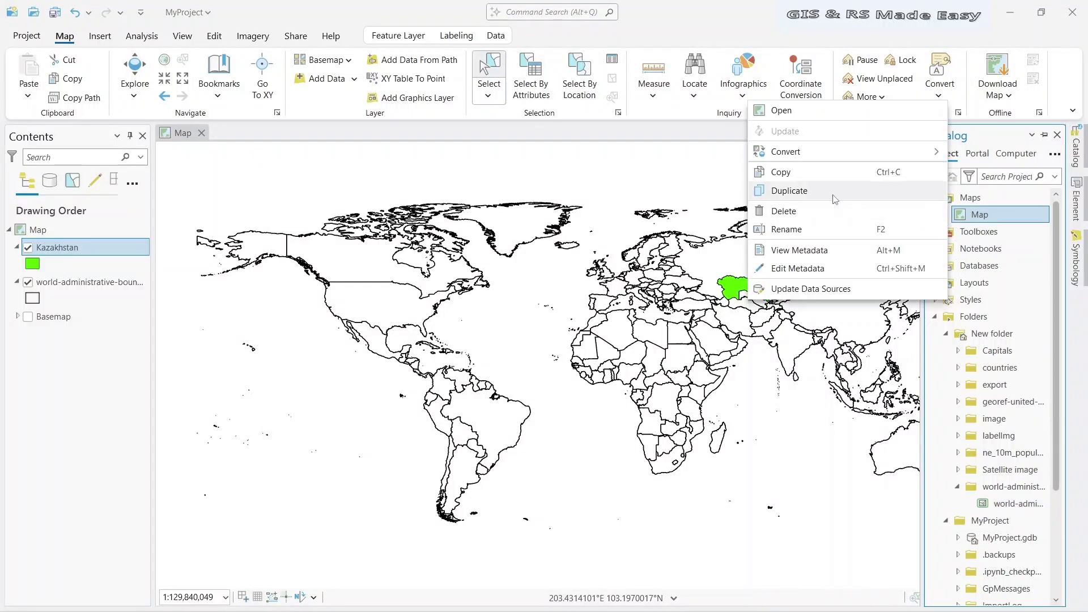
{"action": "left_click", "coordinate": [791, 192]}
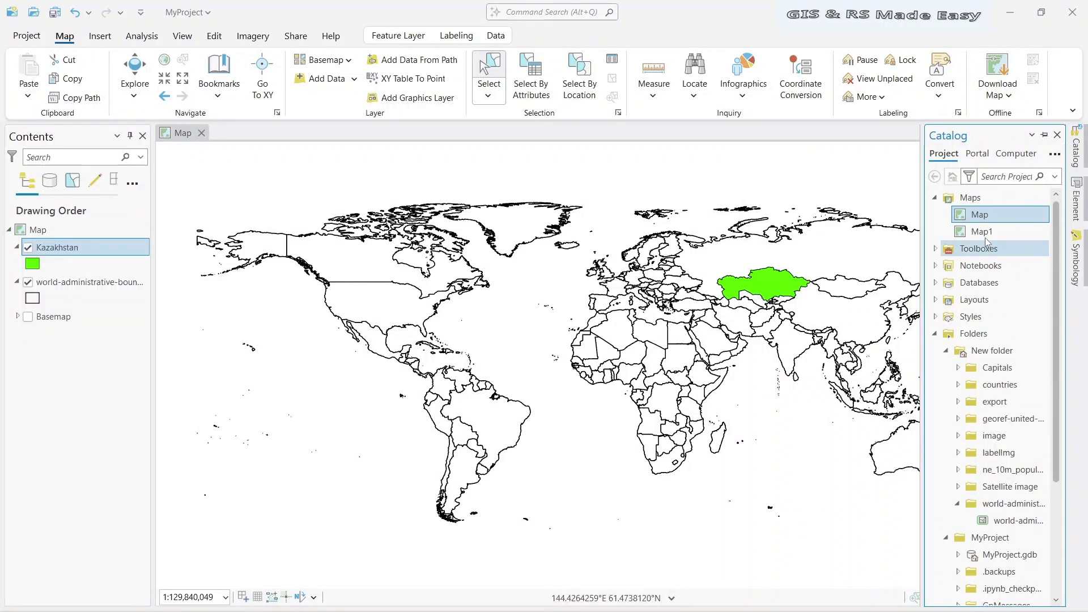
Step: Rename the duplicated map to Kazakhstan and open it
{"action": "right_click", "coordinate": [983, 233]}
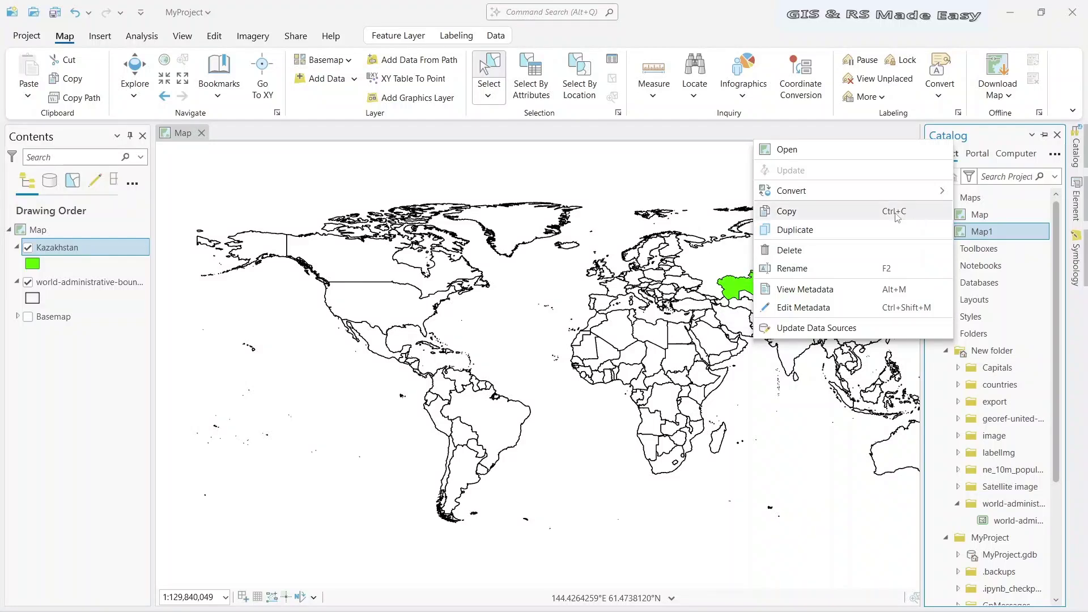
{"action": "left_click", "coordinate": [807, 267]}
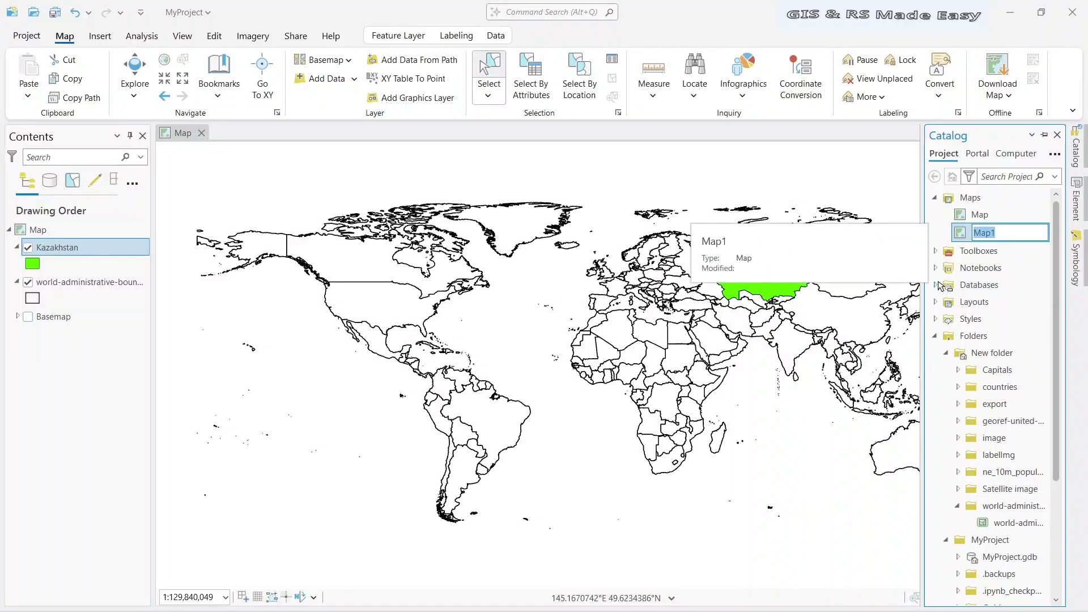
{"action": "type", "text": "K"}
{"action": "type", "text": "azakhstan"}
{"action": "key", "text": "Return"}
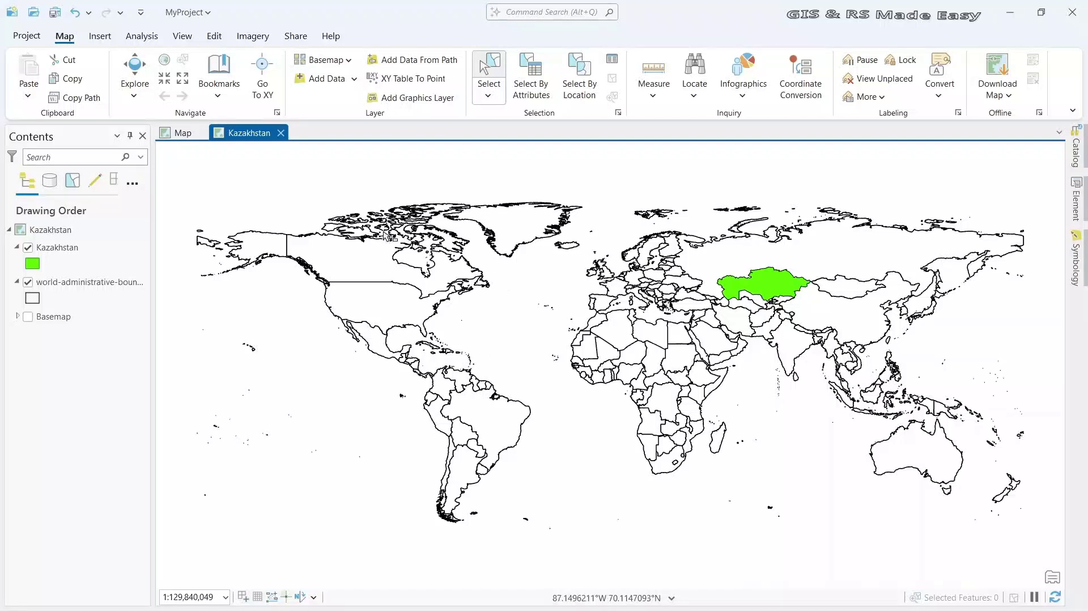
Step: Remove the world-administrative-boundaries layer from the Kazakhstan map and zoom to the Kazakhstan layer
{"action": "left_click", "coordinate": [80, 283]}
{"action": "right_click", "coordinate": [80, 285]}
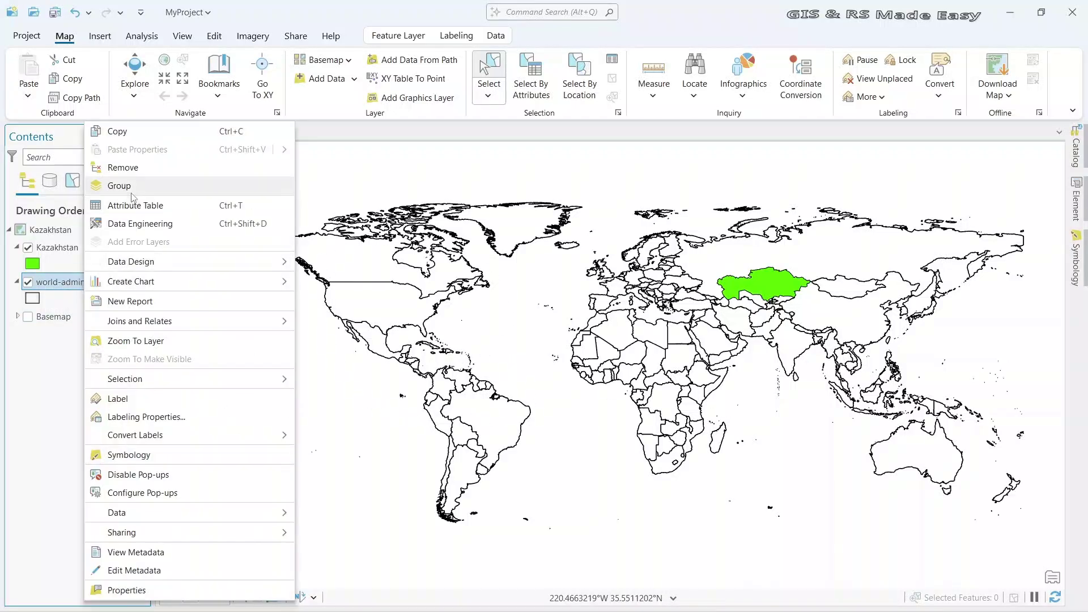
{"action": "left_click", "coordinate": [134, 167]}
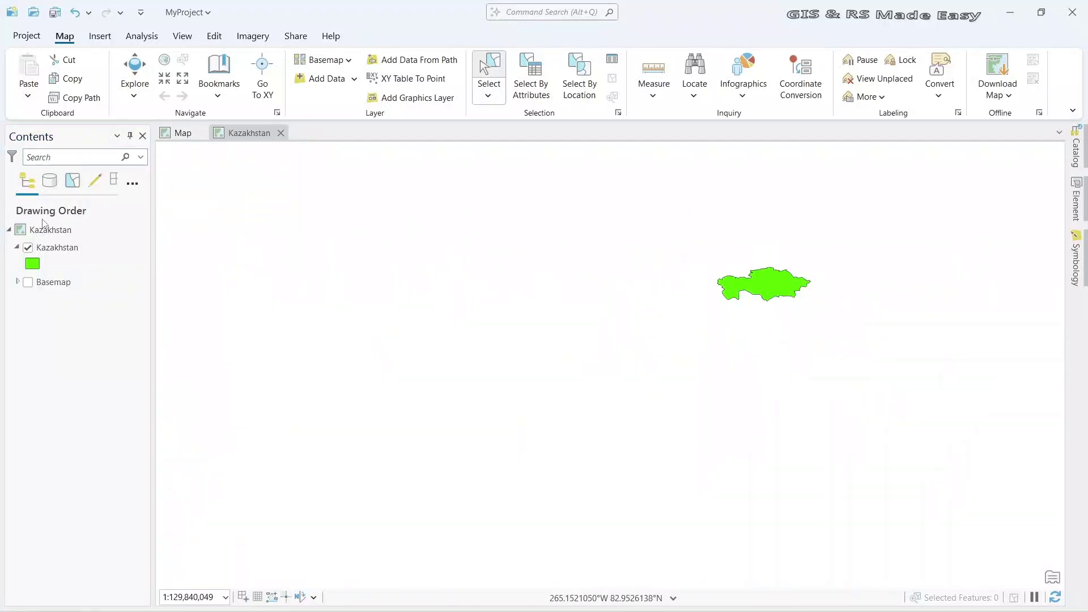
{"action": "left_click", "coordinate": [60, 252]}
{"action": "right_click", "coordinate": [60, 251]}
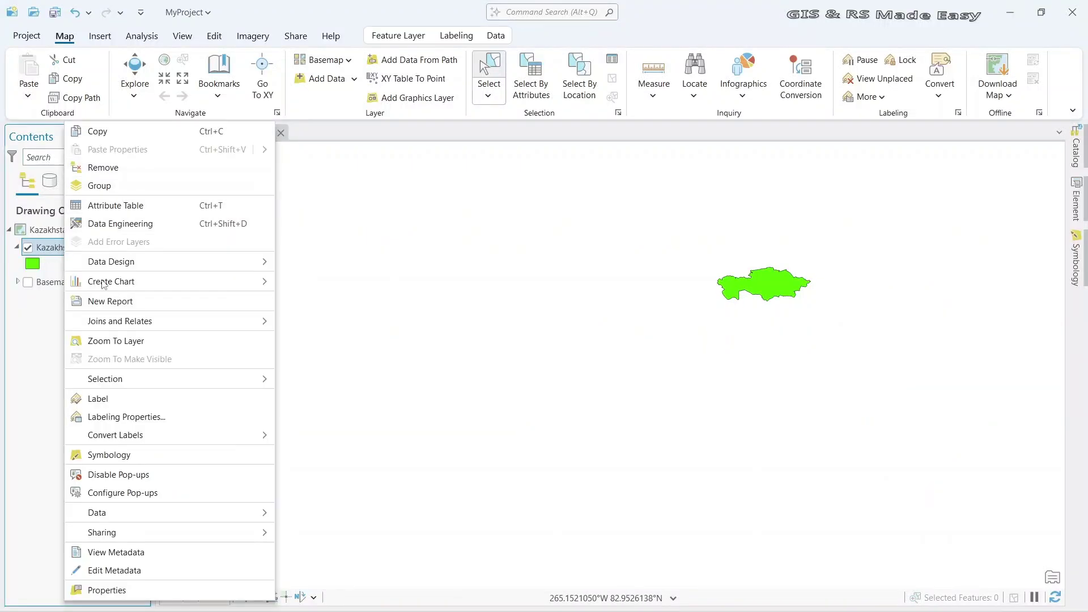
{"action": "left_click", "coordinate": [136, 342]}
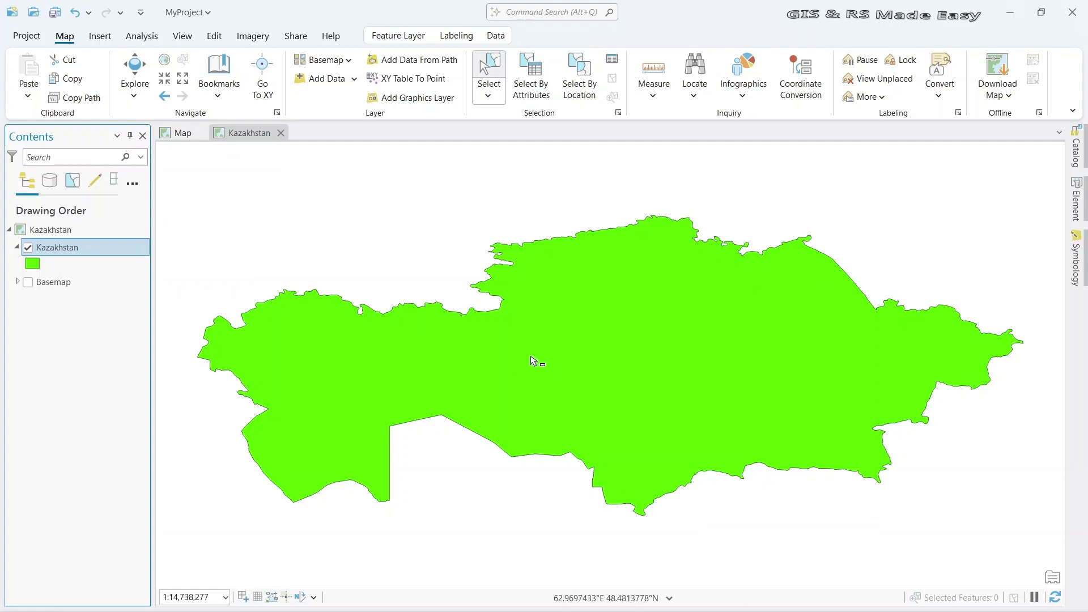
{"action": "left_click", "coordinate": [534, 361]}
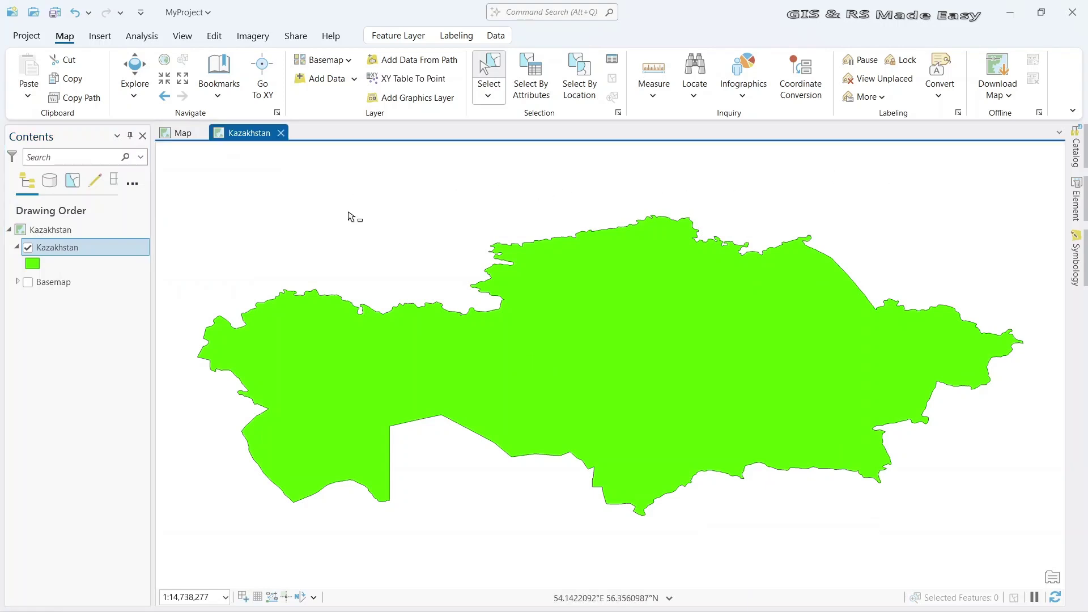
Step: Create a new layout from the ISO Portrait A2 page (420 mm x 594 mm) and switch its orientation to landscape
{"action": "left_click", "coordinate": [101, 36]}
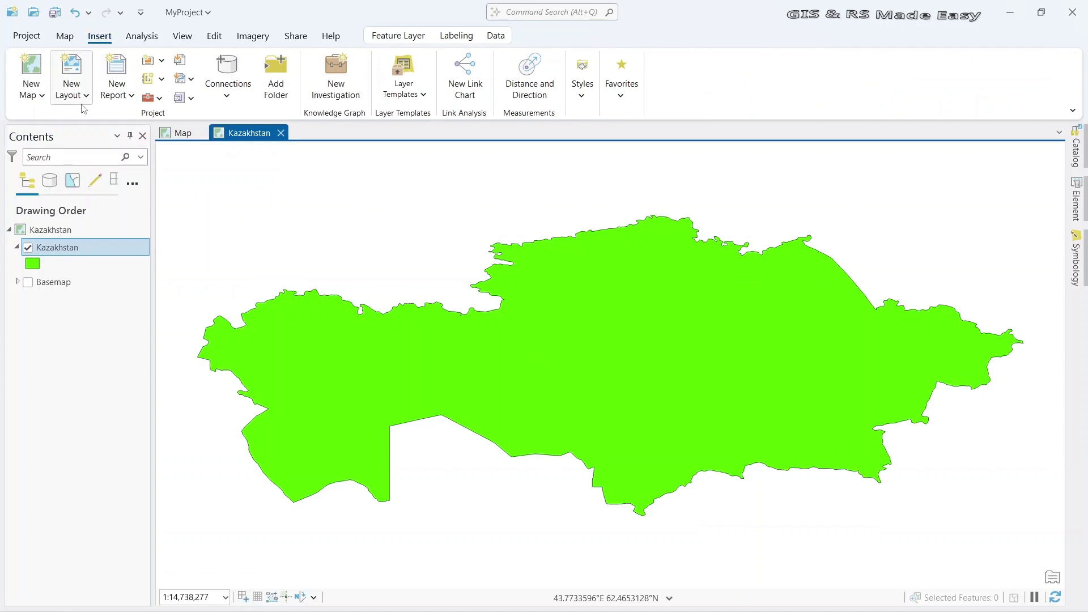
{"action": "left_click", "coordinate": [83, 102]}
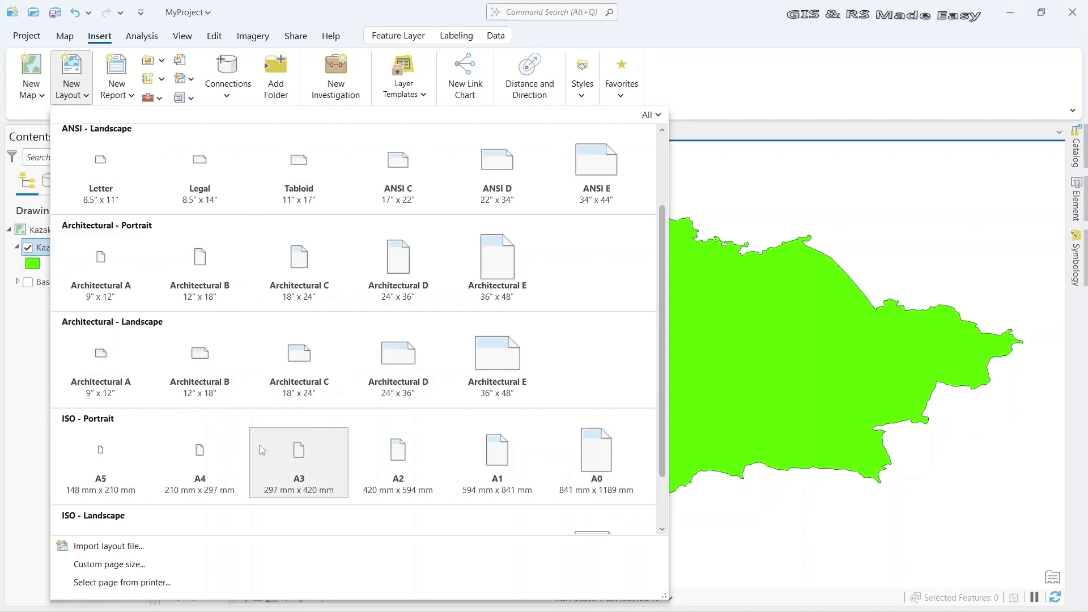
{"action": "left_click", "coordinate": [400, 464]}
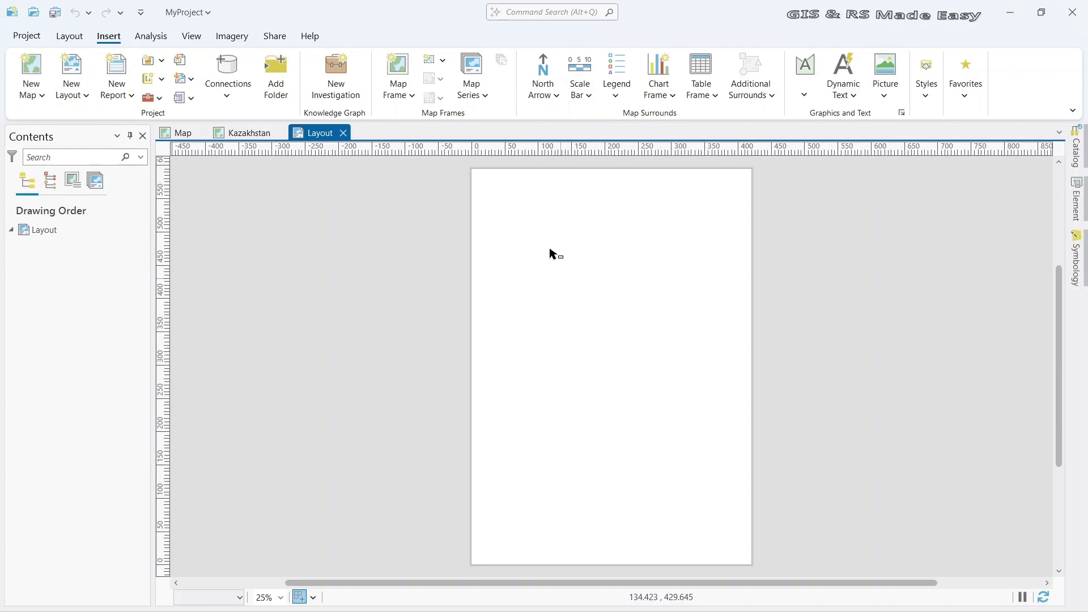
{"action": "left_click", "coordinate": [70, 37]}
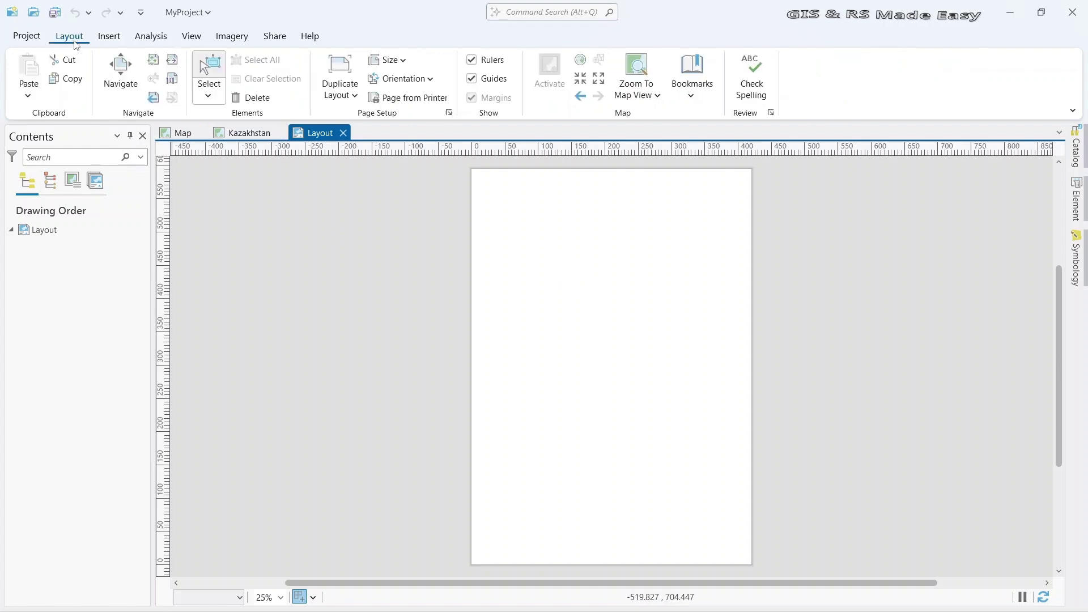
{"action": "left_click", "coordinate": [417, 83]}
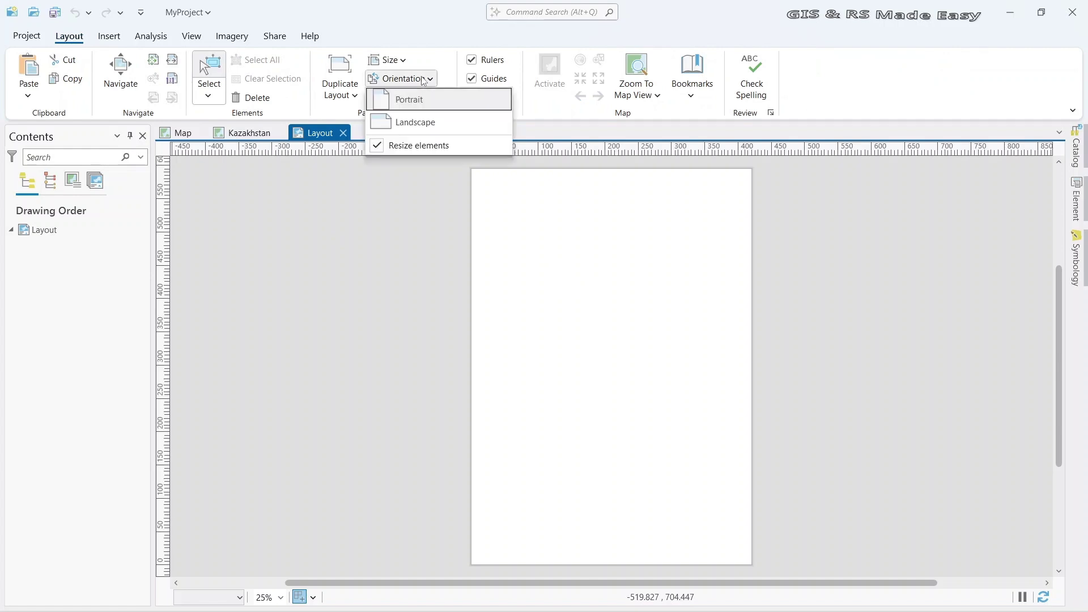
{"action": "left_click", "coordinate": [426, 124]}
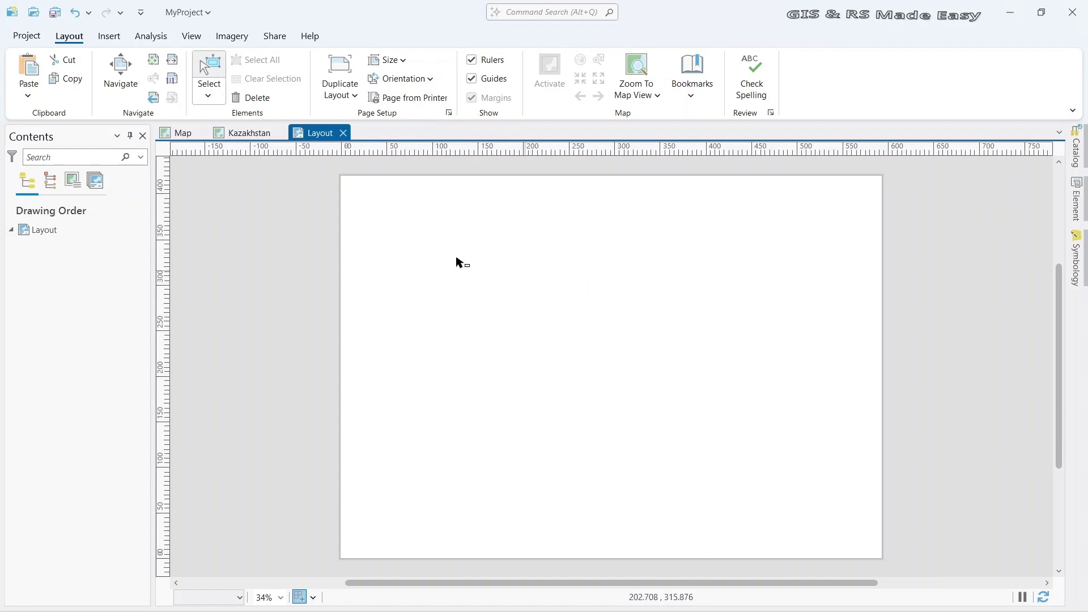
Step: Draw a rectangle just inside the layout page edges as a border and lock it against selection
{"action": "left_click", "coordinate": [109, 36]}
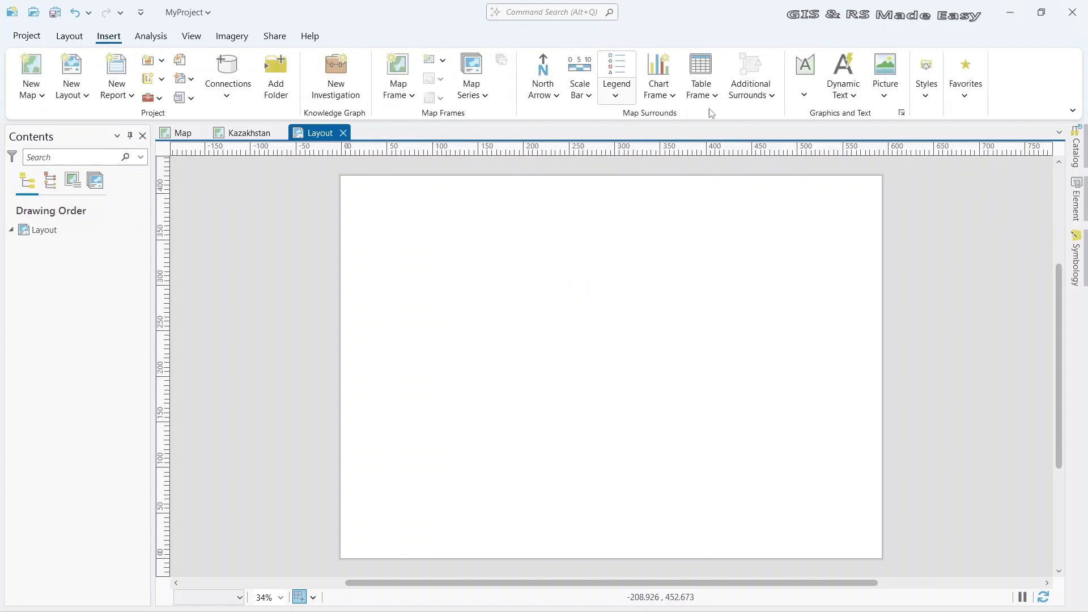
{"action": "left_click", "coordinate": [808, 95]}
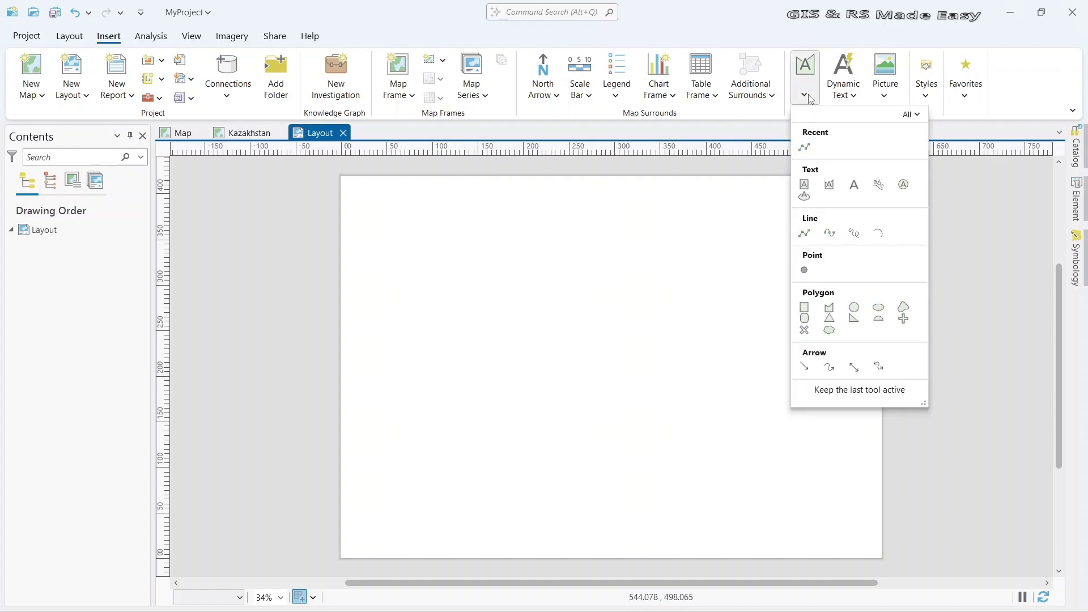
{"action": "left_click", "coordinate": [805, 307]}
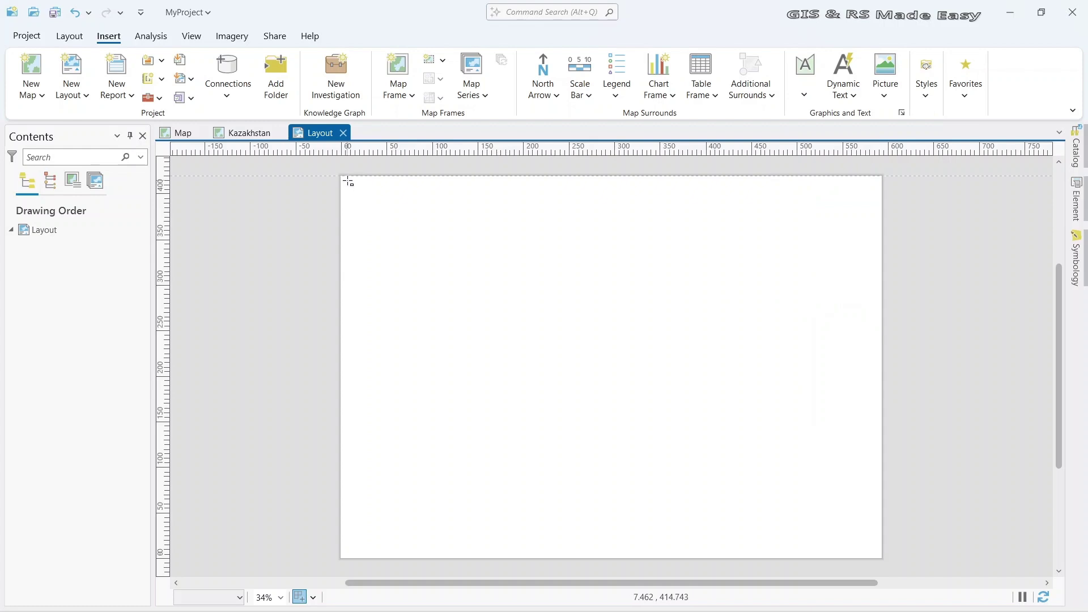
{"action": "left_click_drag", "start_coordinate": [347, 181], "coordinate": [879, 557]}
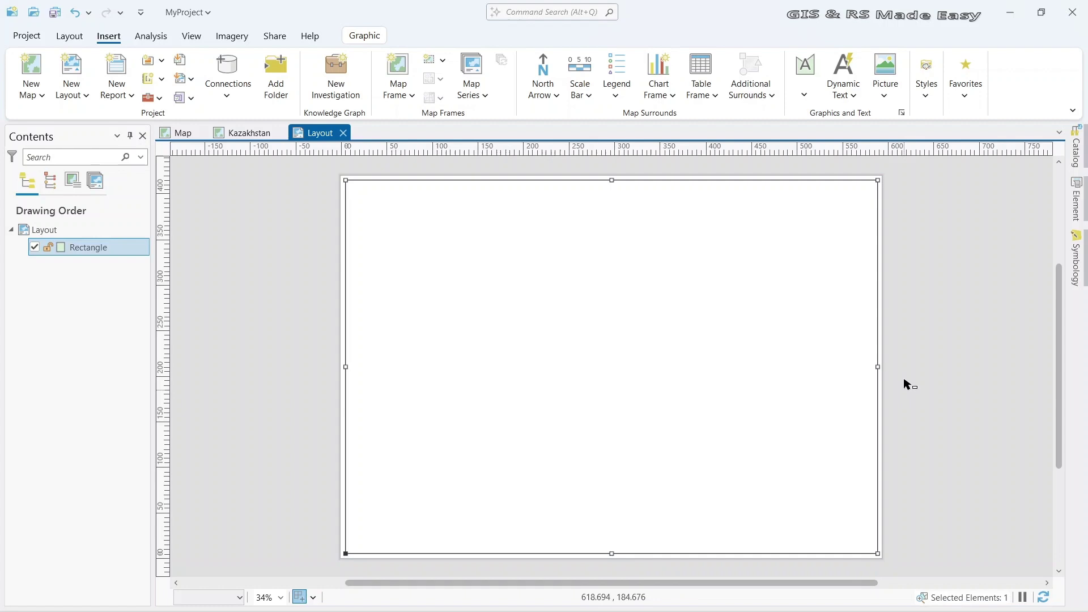
{"action": "left_click", "coordinate": [49, 248]}
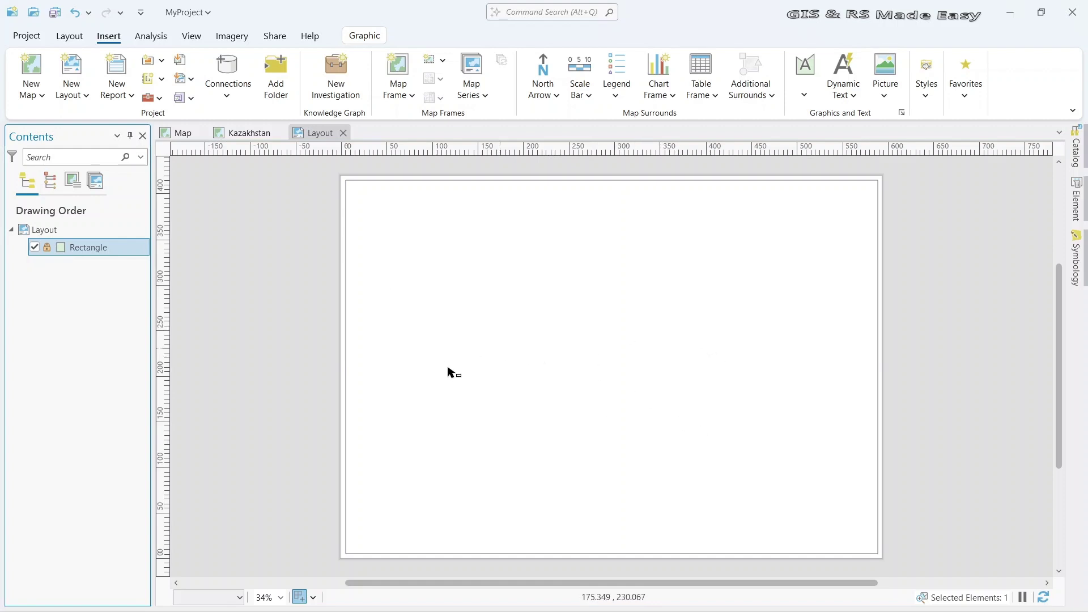
Step: Add the Kazakhstan map to the layout as a map frame and shrink it to the lower part of the page
{"action": "left_click", "coordinate": [1076, 153]}
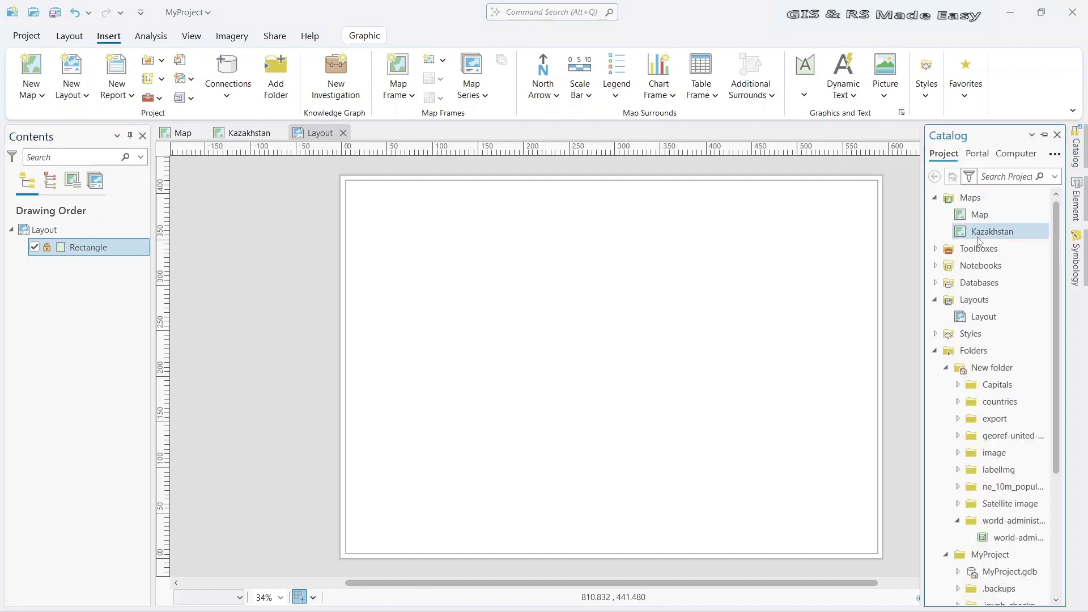
{"action": "left_click_drag", "start_coordinate": [1007, 233], "coordinate": [929, 255]}
{"action": "left_click_drag", "start_coordinate": [695, 383], "coordinate": [714, 383]}
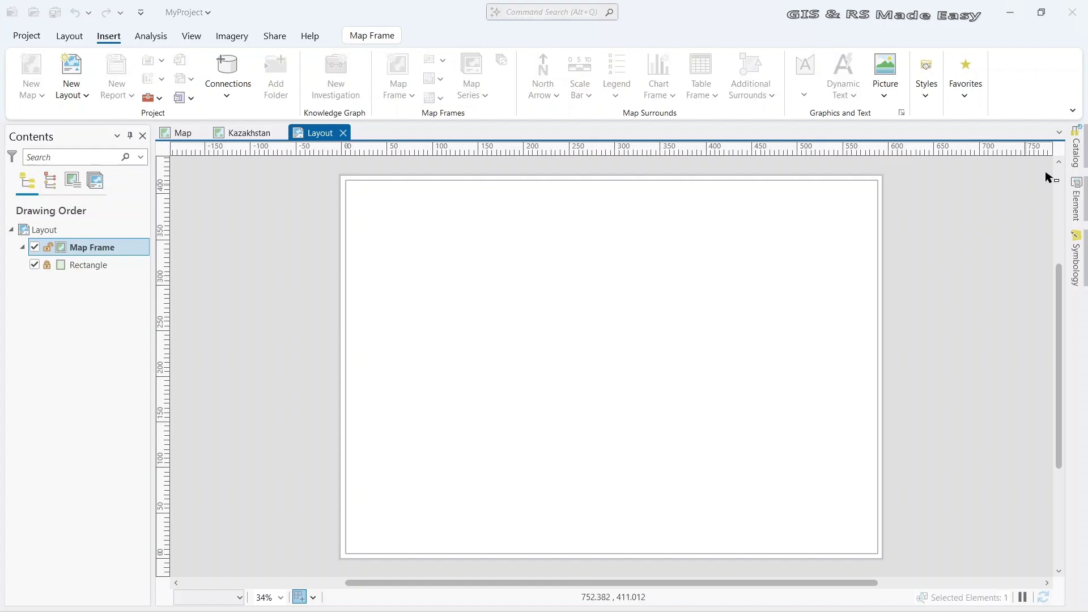
{"action": "mouse_move", "coordinate": [611, 198]}
{"action": "left_mouse_down"}
{"action": "mouse_move", "coordinate": [611, 238]}
{"action": "mouse_move", "coordinate": [641, 320]}
{"action": "left_mouse_up"}
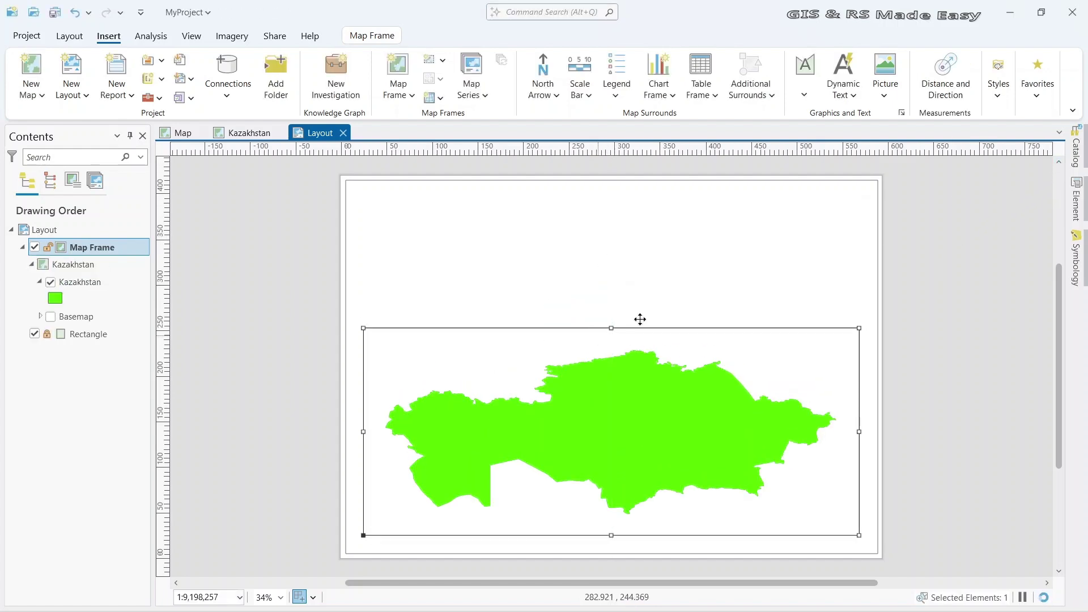
Step: Add the world Map to the layout as a second frame, placed and resized in the page's upper left above the Kazakhstan frame
{"action": "left_click", "coordinate": [1075, 148]}
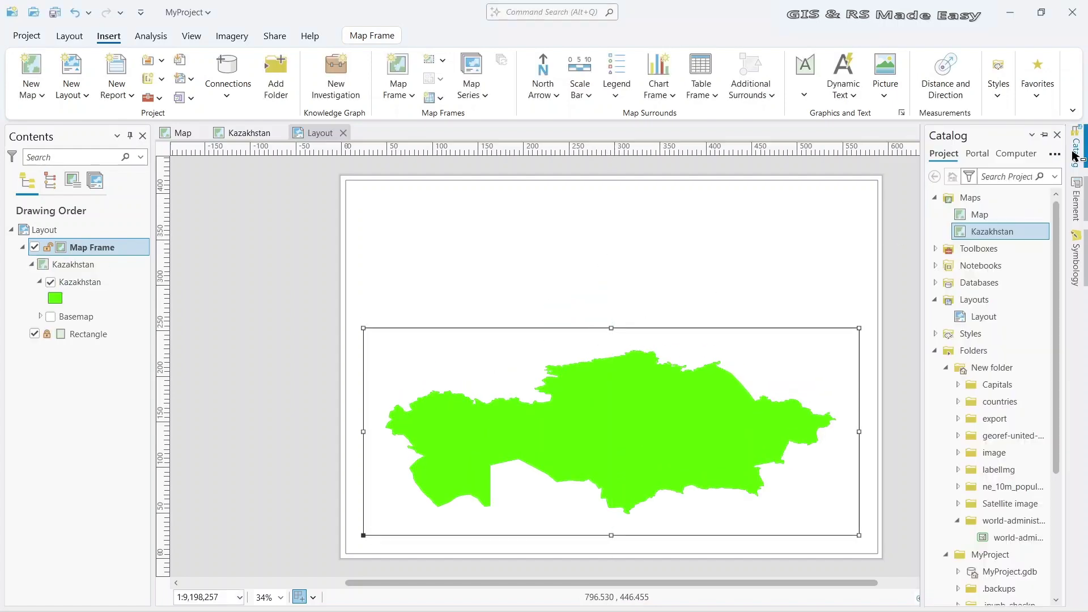
{"action": "left_click_drag", "start_coordinate": [996, 217], "coordinate": [754, 245]}
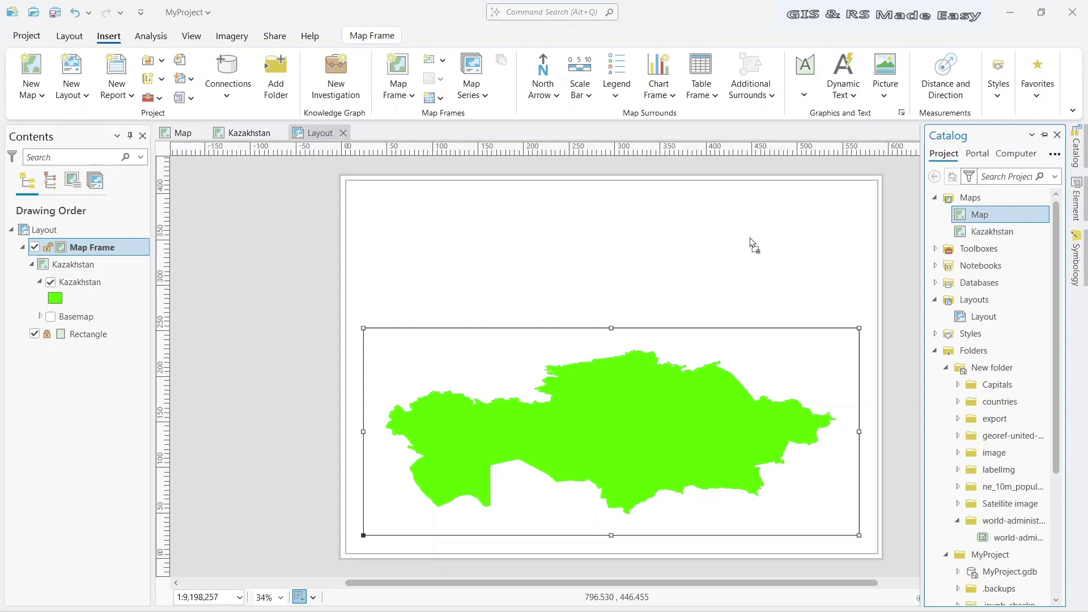
{"action": "left_click_drag", "start_coordinate": [555, 264], "coordinate": [575, 265]}
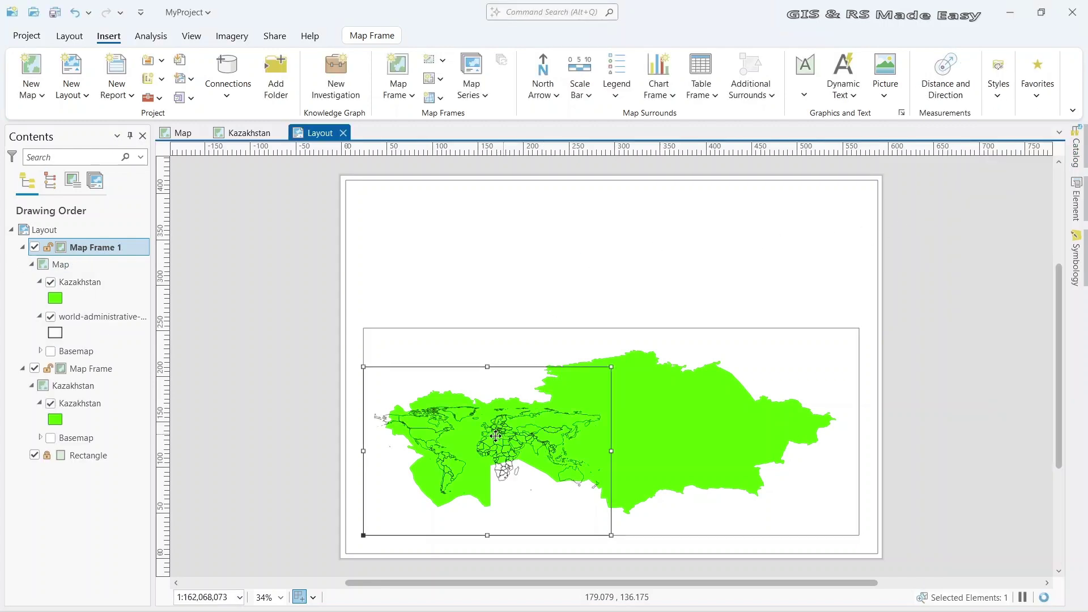
{"action": "left_click_drag", "start_coordinate": [508, 414], "coordinate": [485, 267]}
{"action": "left_click_drag", "start_coordinate": [602, 357], "coordinate": [598, 320]}
Step: Enlarge the Kazakhstan map frame to about 238 mm high, aligned with the world frame's left edge and extending almost to the page border
{"action": "left_click", "coordinate": [389, 408]}
{"action": "left_click_drag", "start_coordinate": [368, 427], "coordinate": [357, 439]}
{"action": "left_click_drag", "start_coordinate": [602, 538], "coordinate": [597, 548]}
{"action": "left_click_drag", "start_coordinate": [850, 439], "coordinate": [870, 440]}
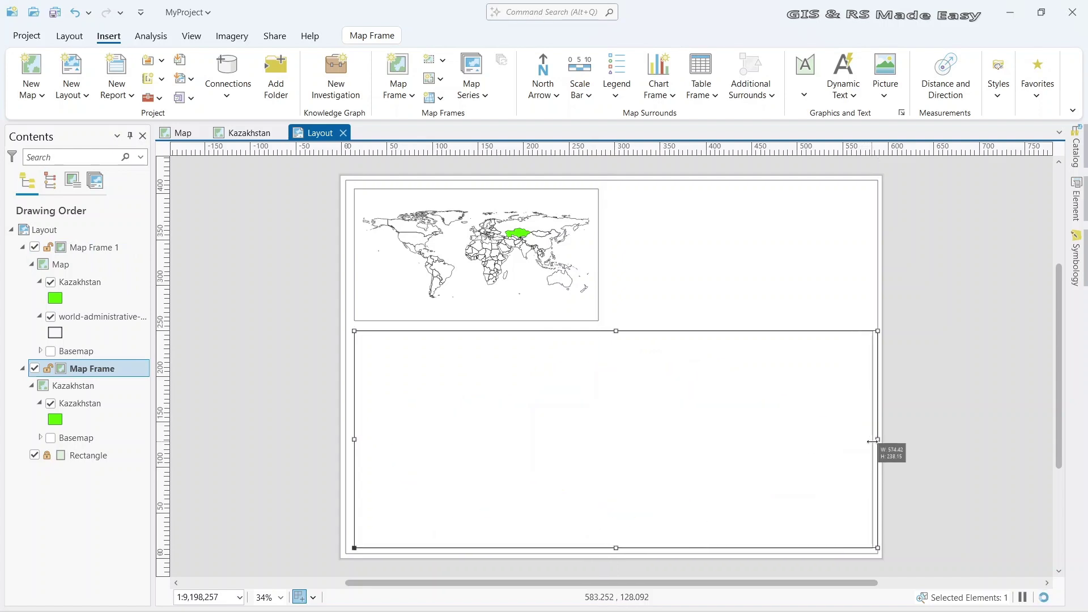
{"action": "left_click", "coordinate": [758, 309]}
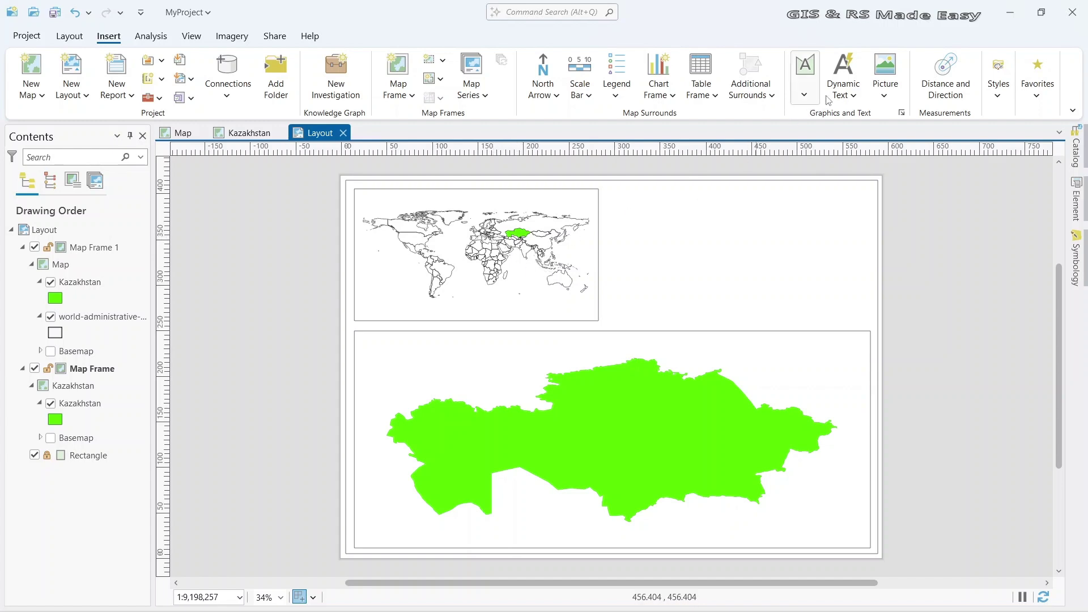
Step: Draw a straight line from Kazakhstan's eastern edge on the world map to the upper-right corner of the Kazakhstan map frame
{"action": "left_click", "coordinate": [804, 95]}
{"action": "left_click", "coordinate": [829, 148]}
{"action": "scroll", "coordinate": [524, 236], "scroll_direction": "up", "scroll_amount": 4}
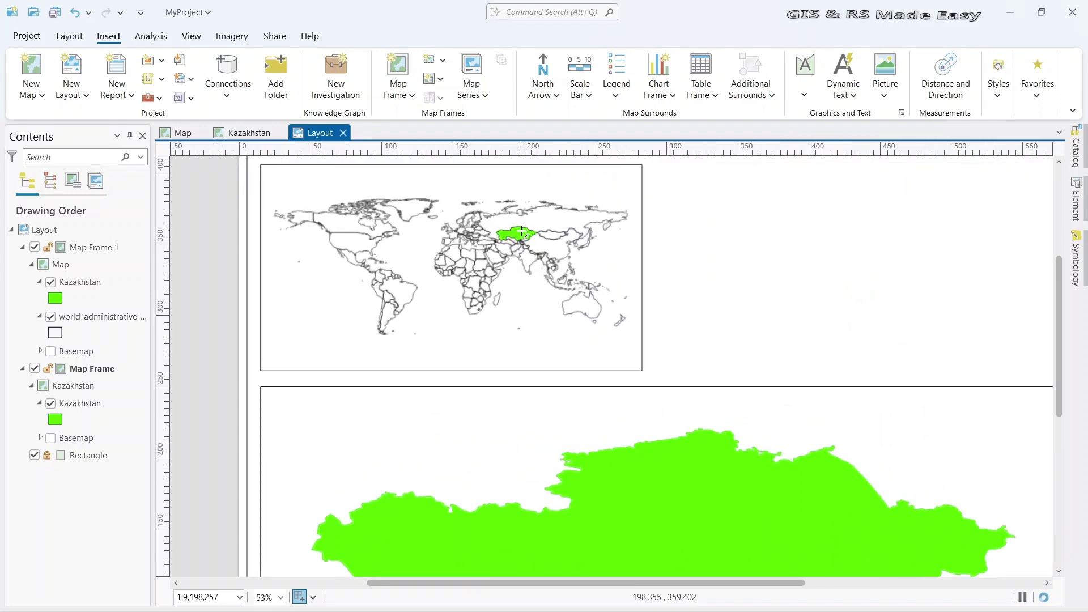
{"action": "scroll", "coordinate": [545, 243], "scroll_direction": "up", "scroll_amount": 3}
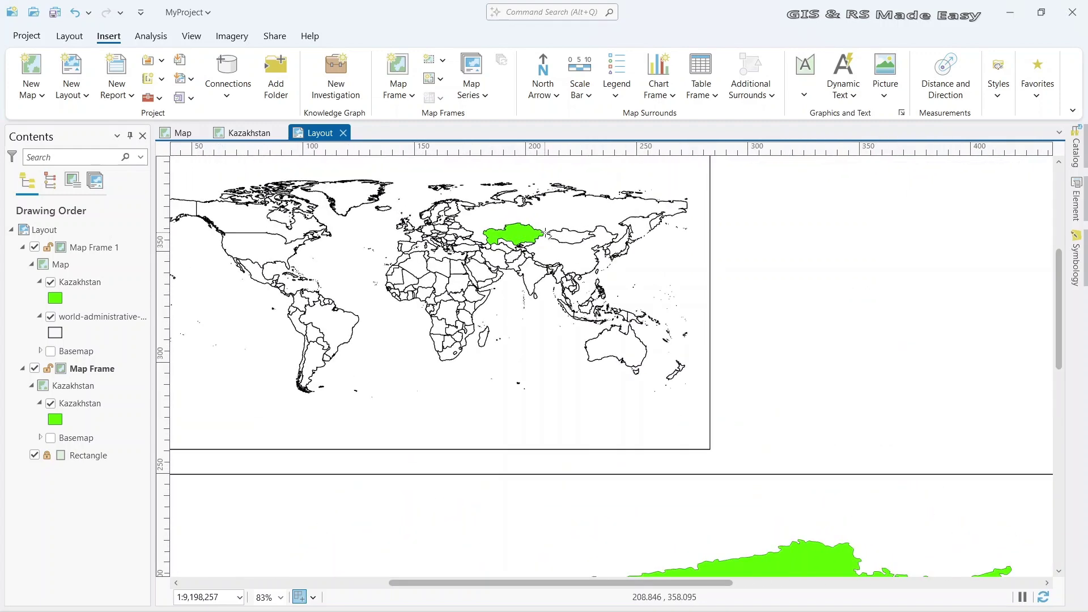
{"action": "left_click", "coordinate": [546, 233]}
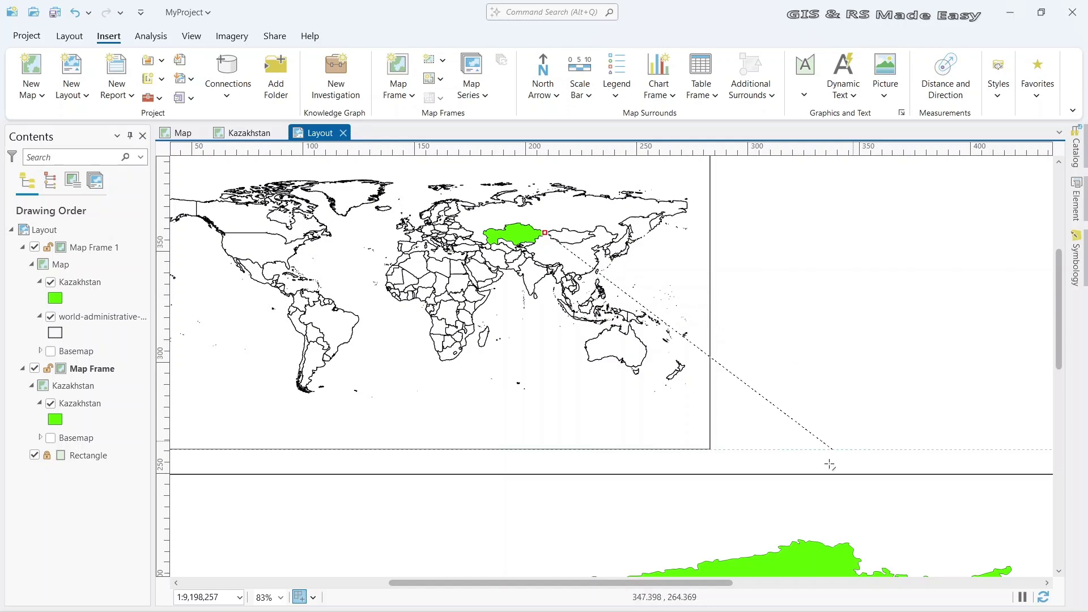
{"action": "left_click_drag", "start_coordinate": [796, 583], "coordinate": [905, 583]}
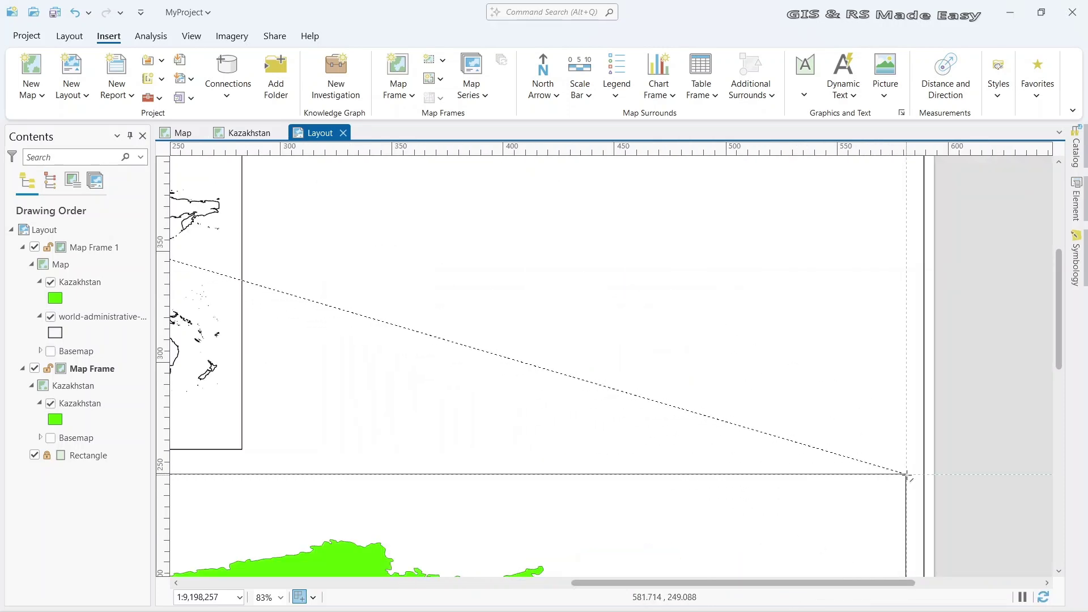
{"action": "right_click", "coordinate": [906, 474]}
{"action": "key", "text": "Escape"}
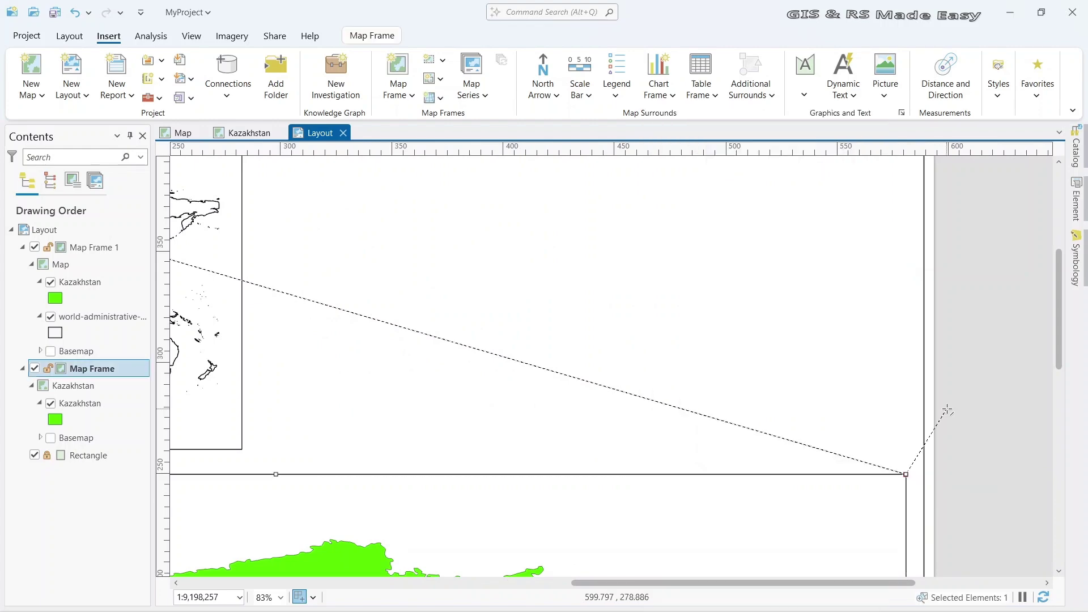
{"action": "double_click", "coordinate": [905, 473]}
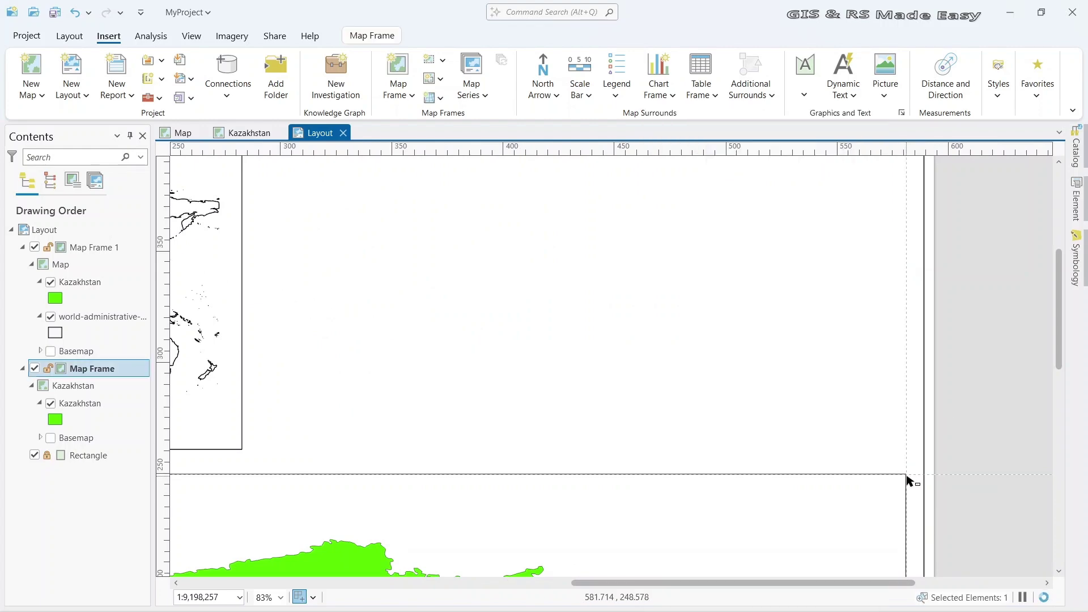
Step: Draw a second straight line from Kazakhstan's western edge on the world map to the upper-left corner of the Kazakhstan map frame
{"action": "left_click_drag", "start_coordinate": [705, 583], "coordinate": [437, 582]}
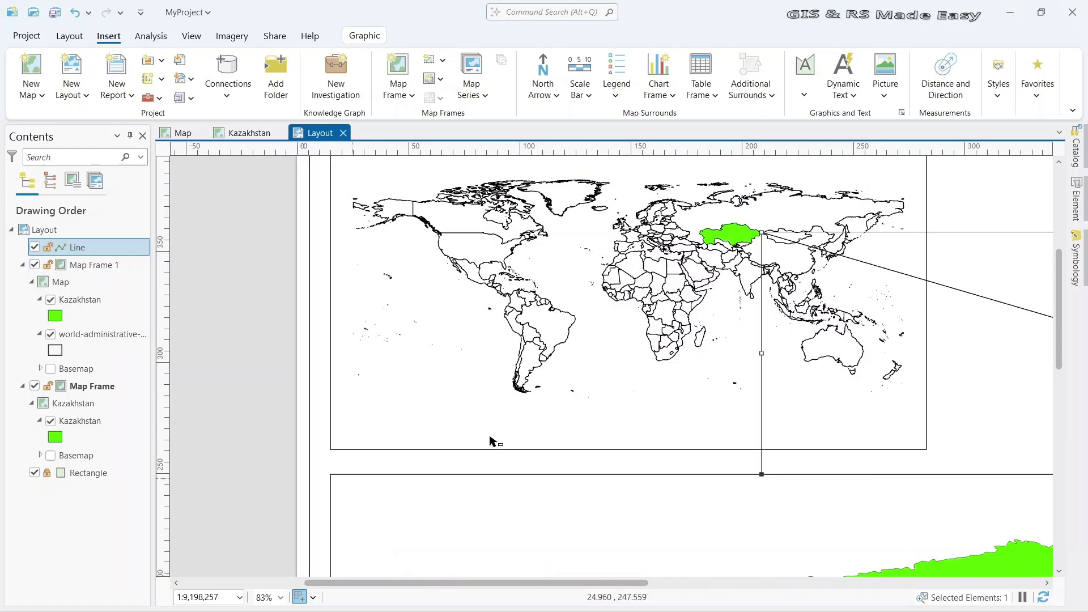
{"action": "left_click", "coordinate": [813, 93]}
{"action": "left_click", "coordinate": [903, 312]}
{"action": "left_click", "coordinate": [705, 241]}
{"action": "double_click", "coordinate": [330, 475]}
{"action": "scroll", "coordinate": [330, 475], "scroll_direction": "down", "scroll_amount": 6}
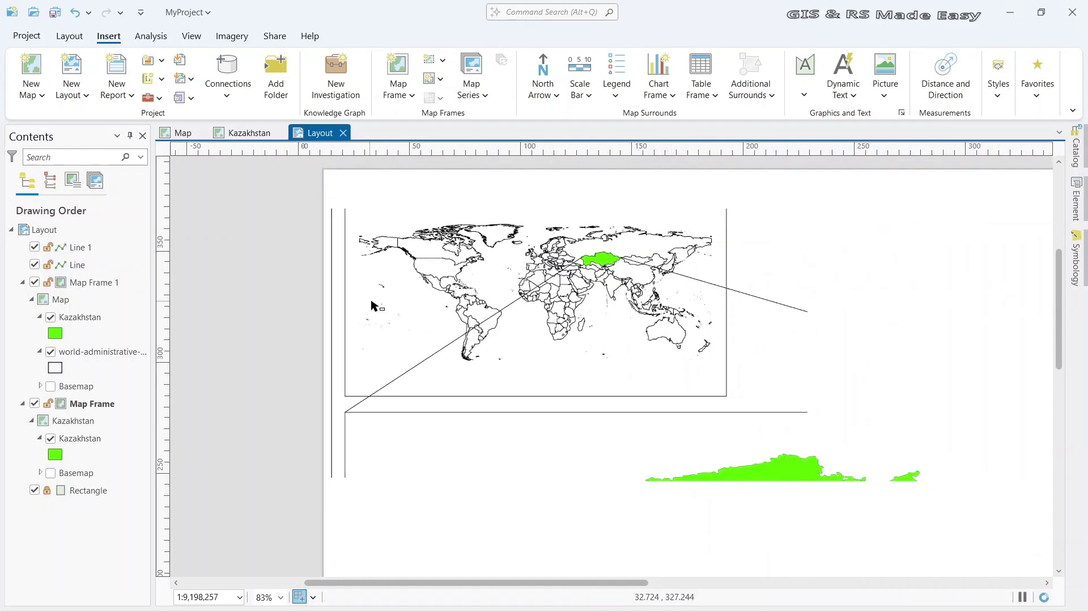
{"action": "scroll", "coordinate": [481, 250], "scroll_direction": "up", "scroll_amount": 2}
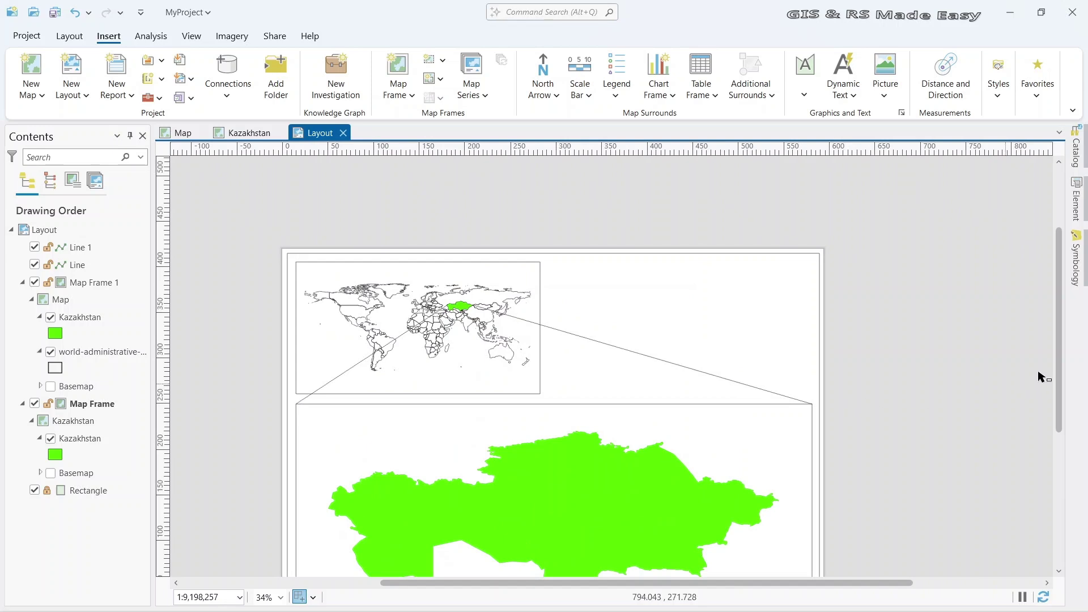
{"action": "left_click_drag", "start_coordinate": [1057, 352], "coordinate": [1050, 400]}
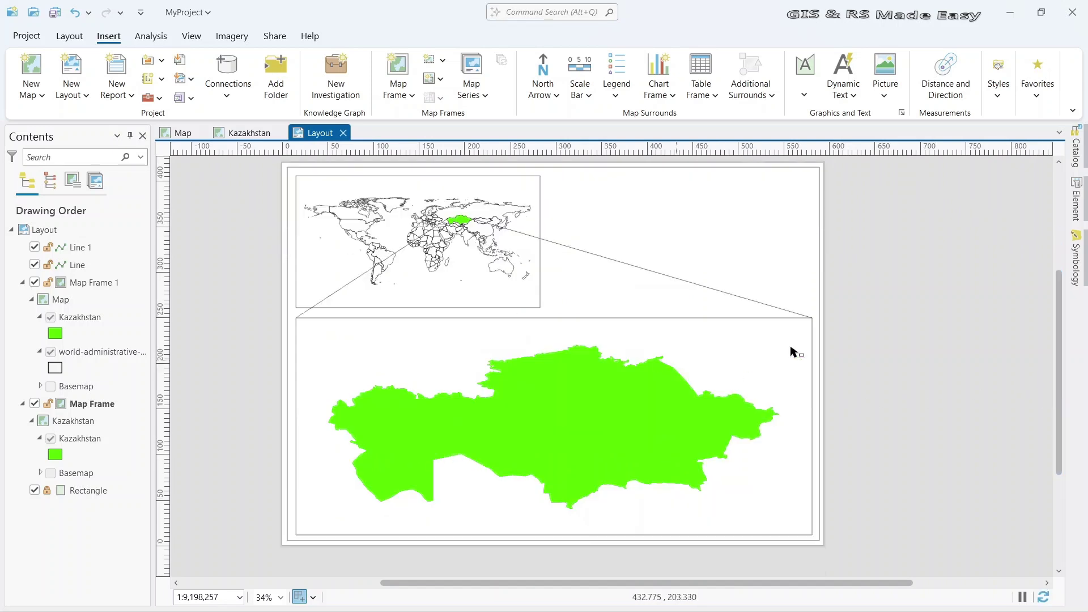
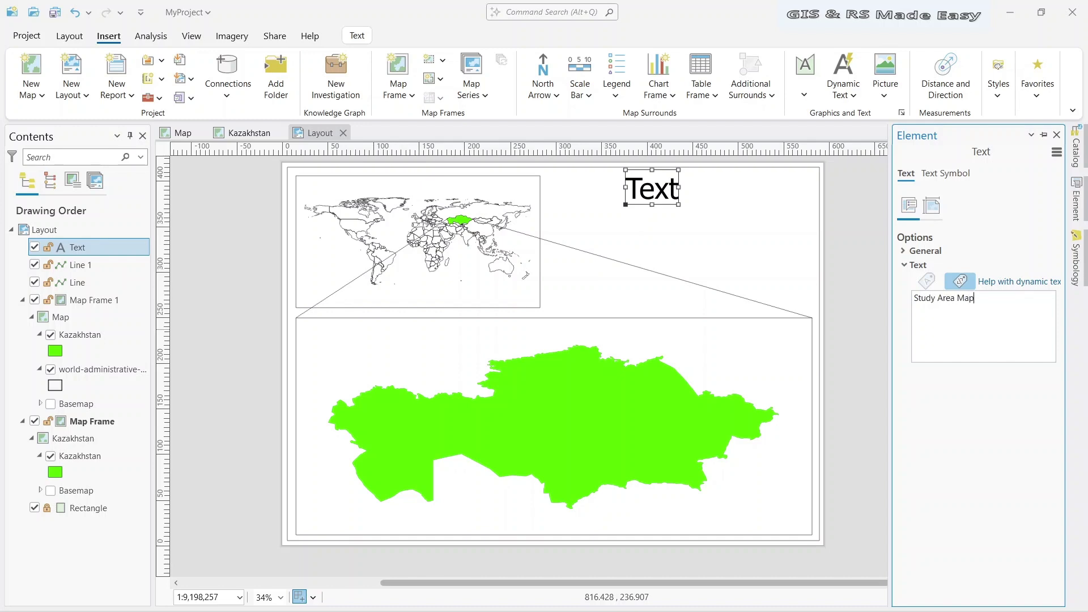
Step: Apply "Study Area Map" as the title text and move the title fully inside the page border beside the world map
{"action": "left_click", "coordinate": [833, 304]}
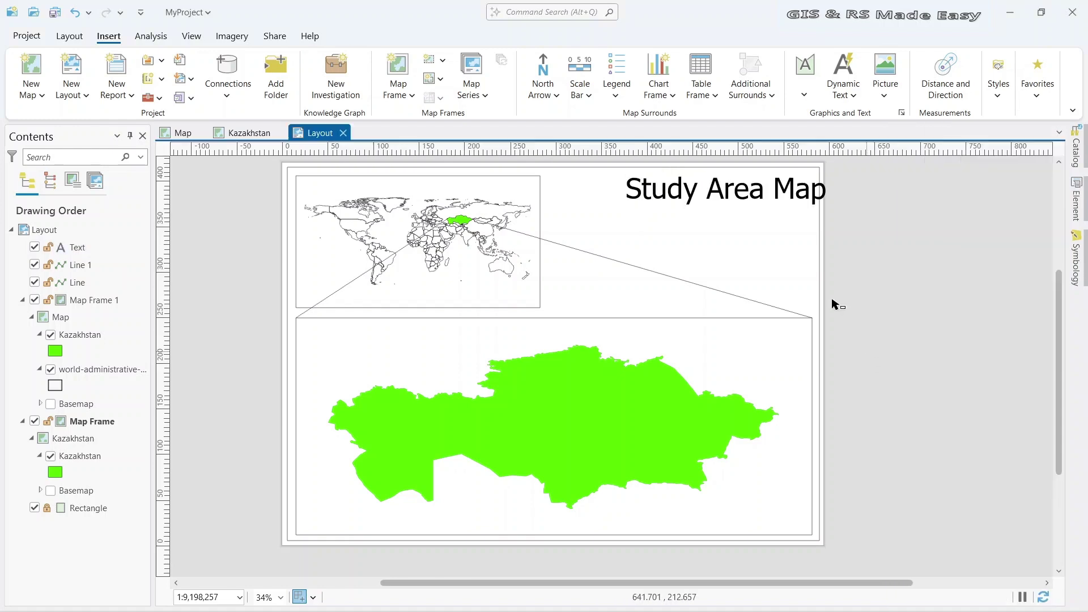
{"action": "left_click", "coordinate": [724, 195]}
{"action": "left_click_drag", "start_coordinate": [724, 195], "coordinate": [706, 195]}
{"action": "left_click", "coordinate": [826, 238]}
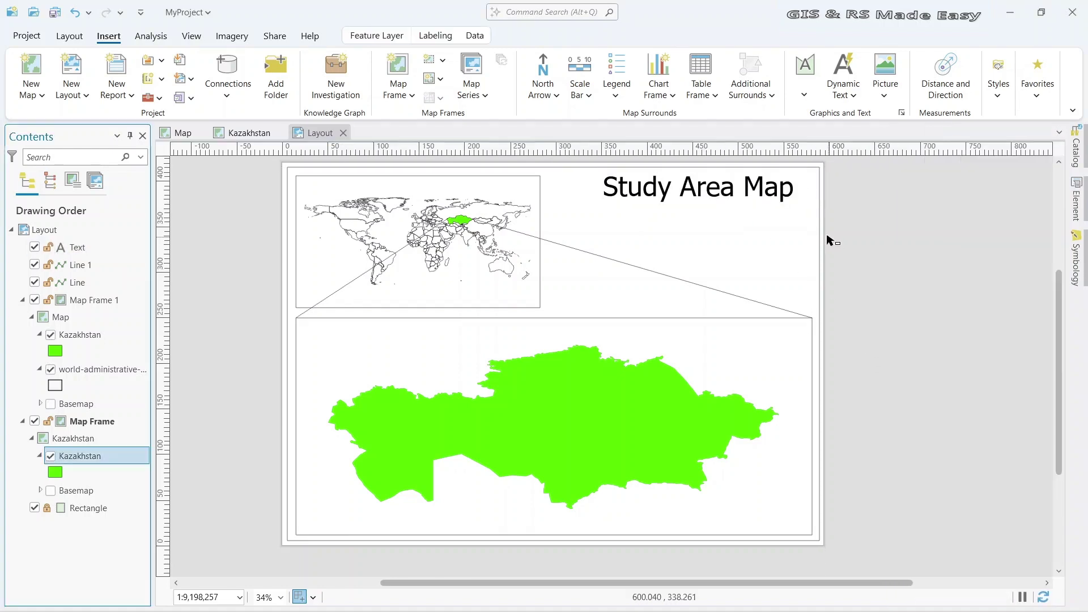
Step: Duplicate the "Study Area Map" title, place the copy directly below the original and shrink it
{"action": "left_click", "coordinate": [708, 196]}
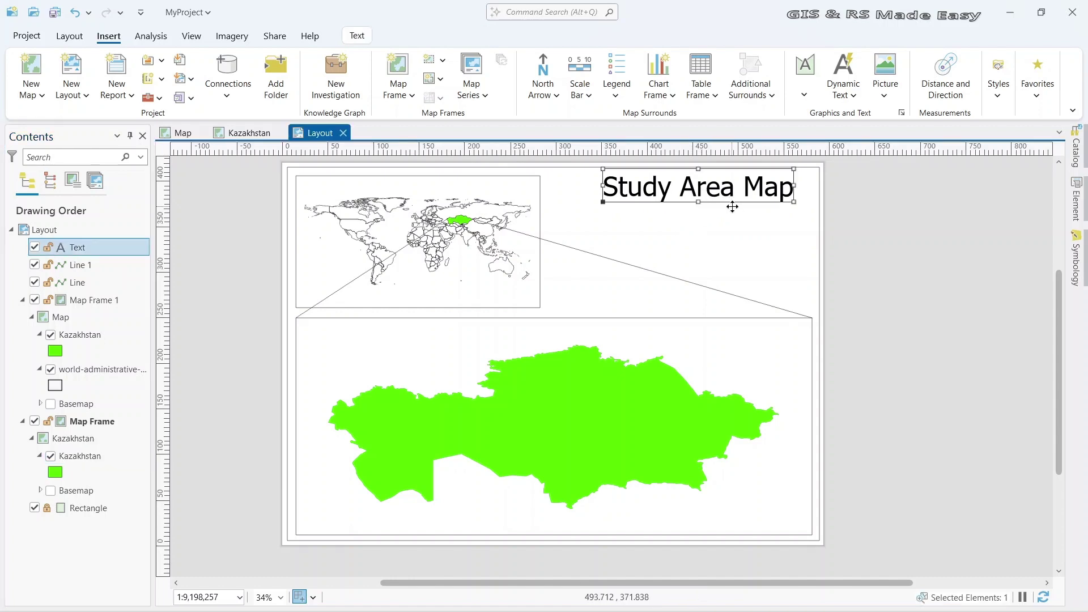
{"action": "key", "text": "ctrl+c"}
{"action": "key", "text": "ctrl+v"}
{"action": "left_click_drag", "start_coordinate": [736, 213], "coordinate": [693, 215]}
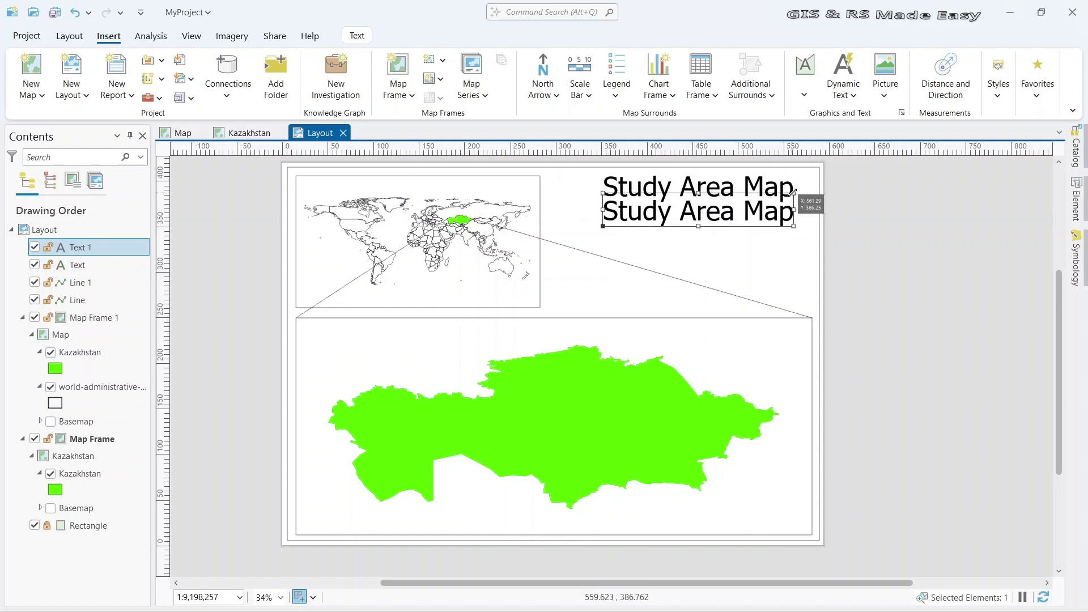
{"action": "left_click_drag", "start_coordinate": [794, 193], "coordinate": [703, 217]}
Step: Change the smaller title copy's text to "Kazakhstan" and centre it beneath the main title
{"action": "left_click", "coordinate": [1076, 204]}
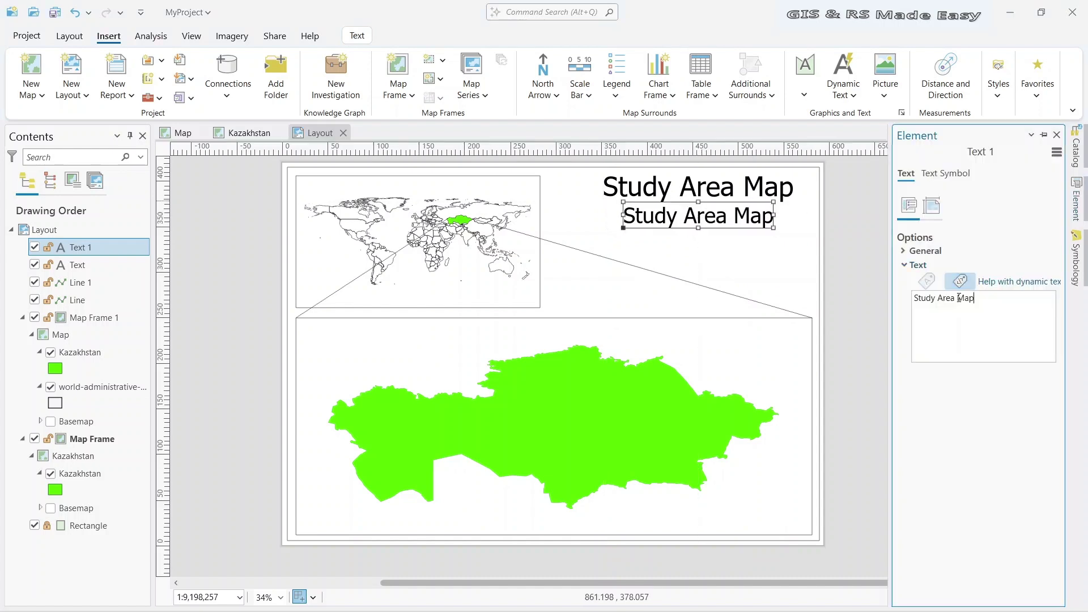
{"action": "left_click_drag", "start_coordinate": [972, 297], "coordinate": [830, 297]}
{"action": "type", "text": "Kazakhstan"}
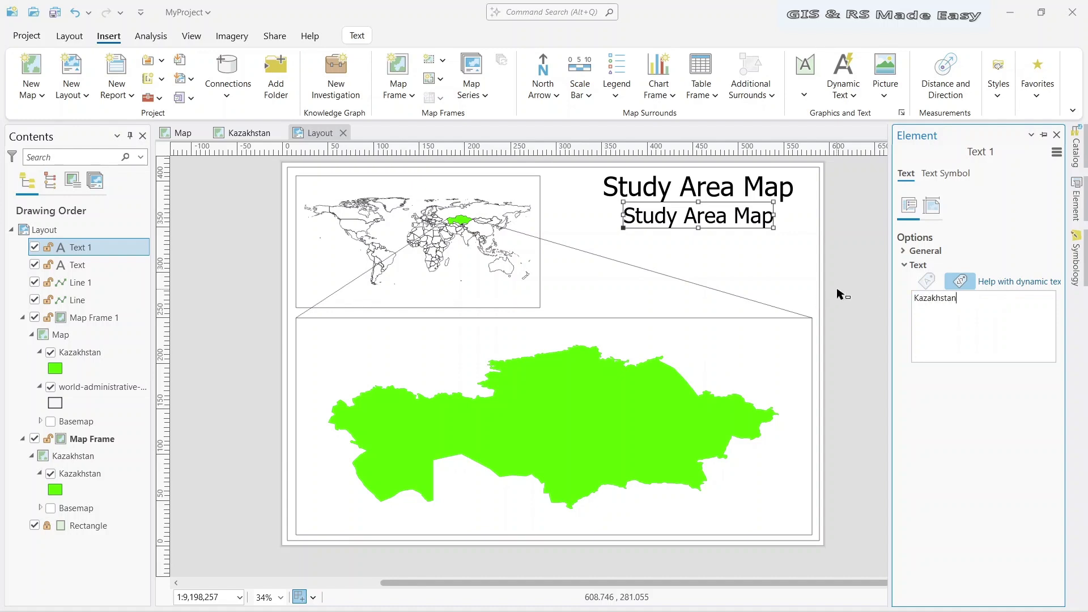
{"action": "left_click", "coordinate": [836, 297]}
{"action": "left_click_drag", "start_coordinate": [693, 215], "coordinate": [708, 216]}
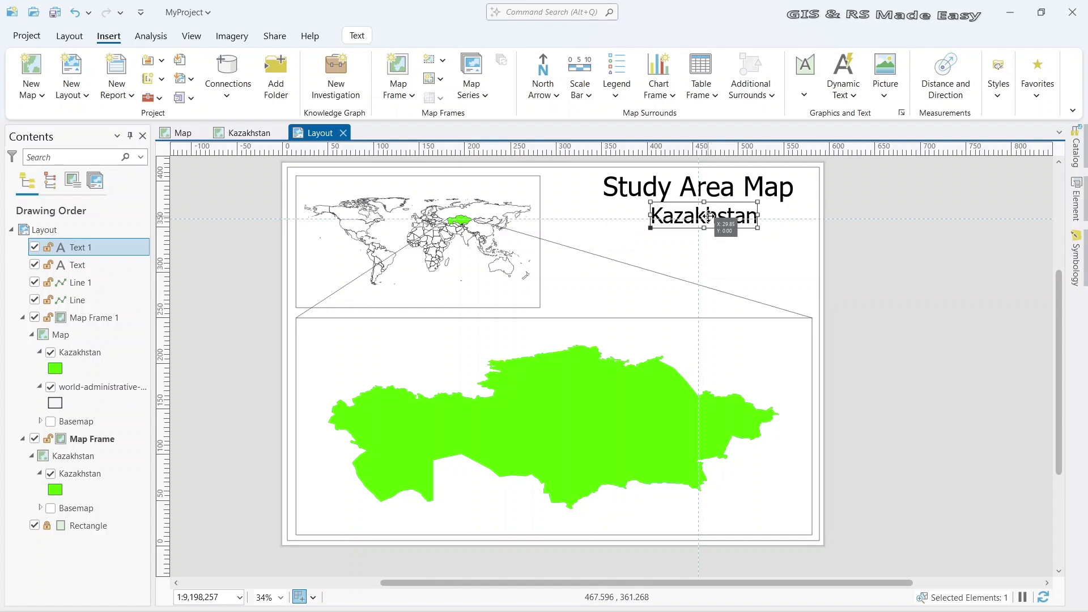
{"action": "left_click_drag", "start_coordinate": [708, 216], "coordinate": [708, 216]}
{"action": "left_click", "coordinate": [864, 275]}
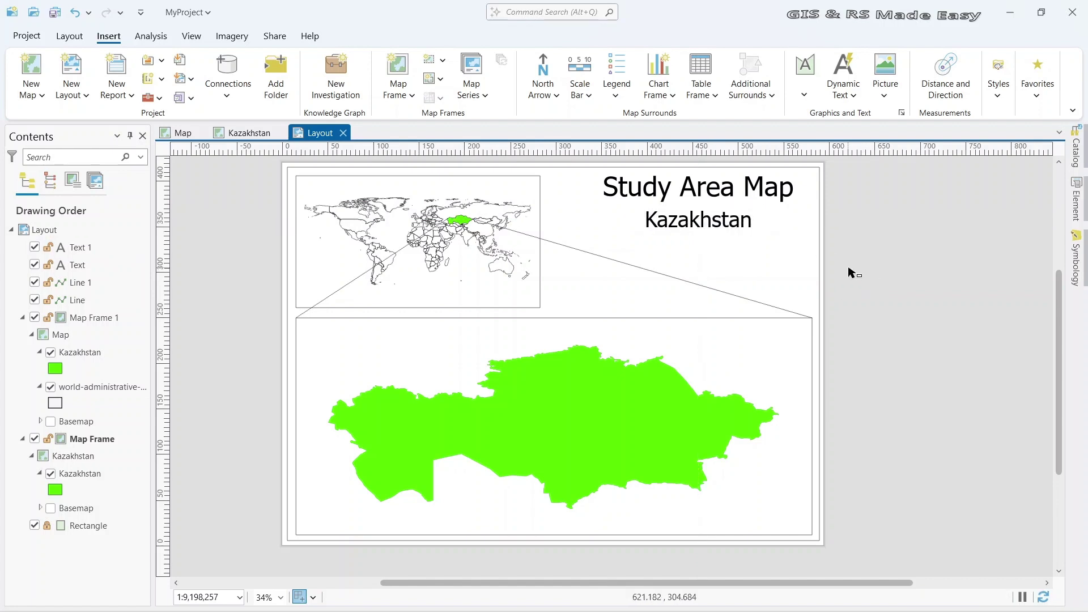
Step: Insert the imperial Alternating Scale Bar 1 below the "Kazakhstan" subtitle and match its extent to the main title's width
{"action": "left_click", "coordinate": [589, 95]}
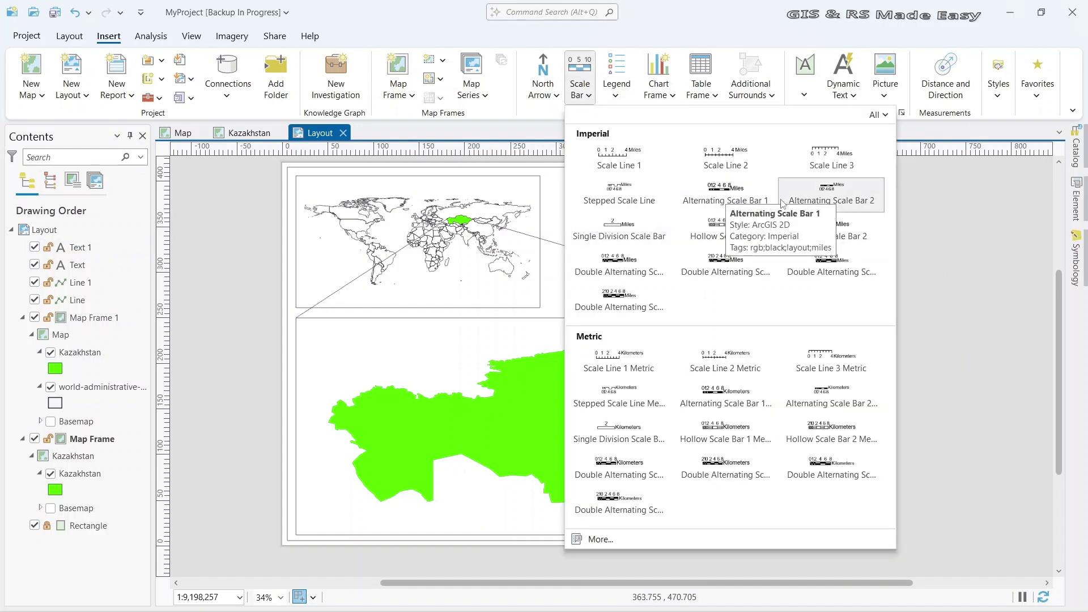
{"action": "left_click", "coordinate": [714, 201]}
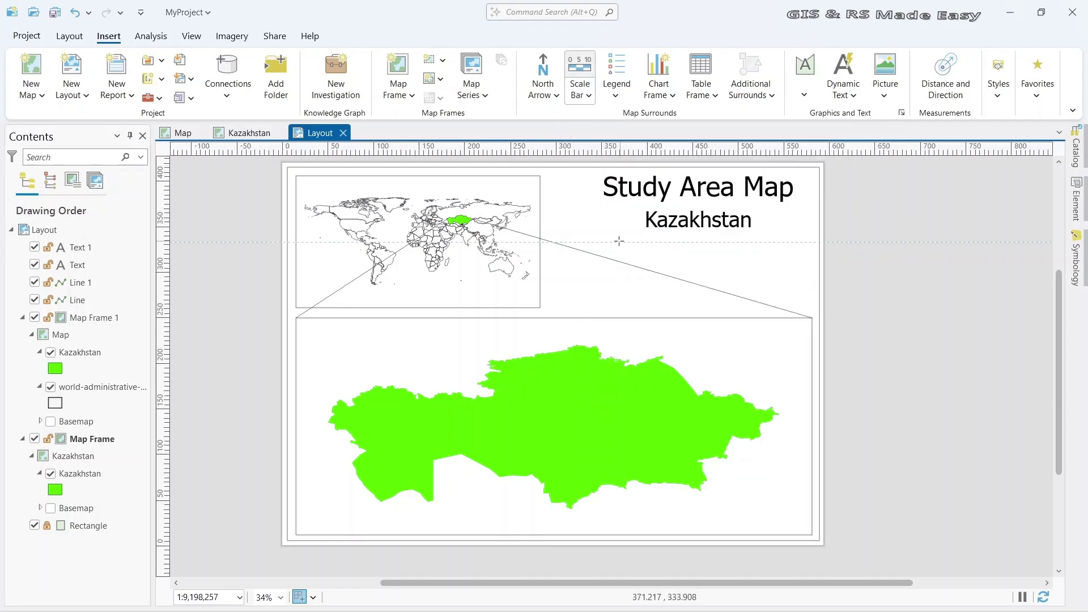
{"action": "left_click_drag", "start_coordinate": [596, 238], "coordinate": [788, 263]}
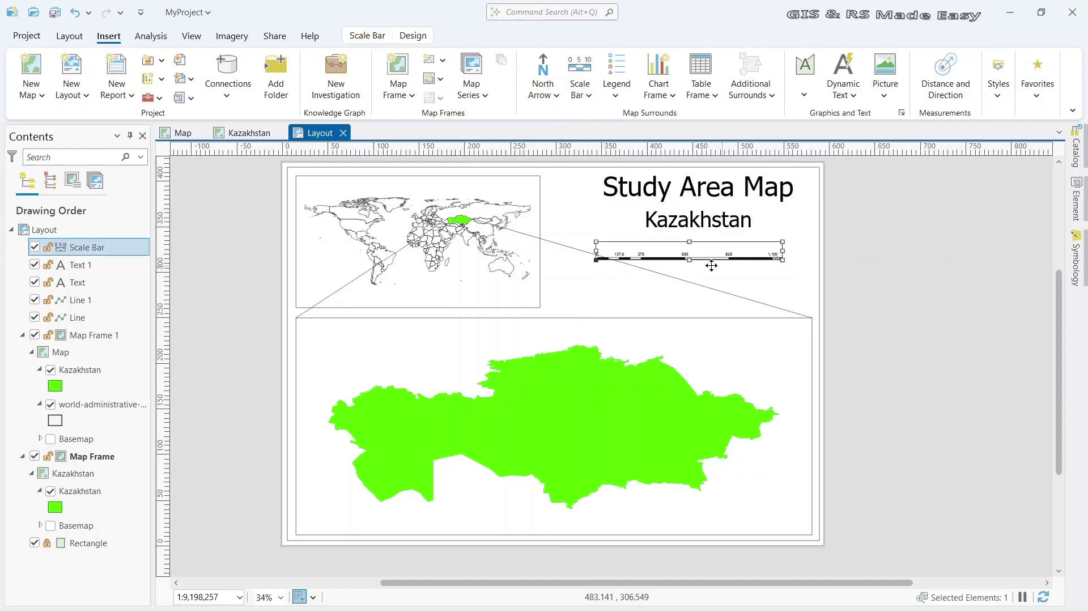
{"action": "left_click_drag", "start_coordinate": [592, 235], "coordinate": [603, 243]}
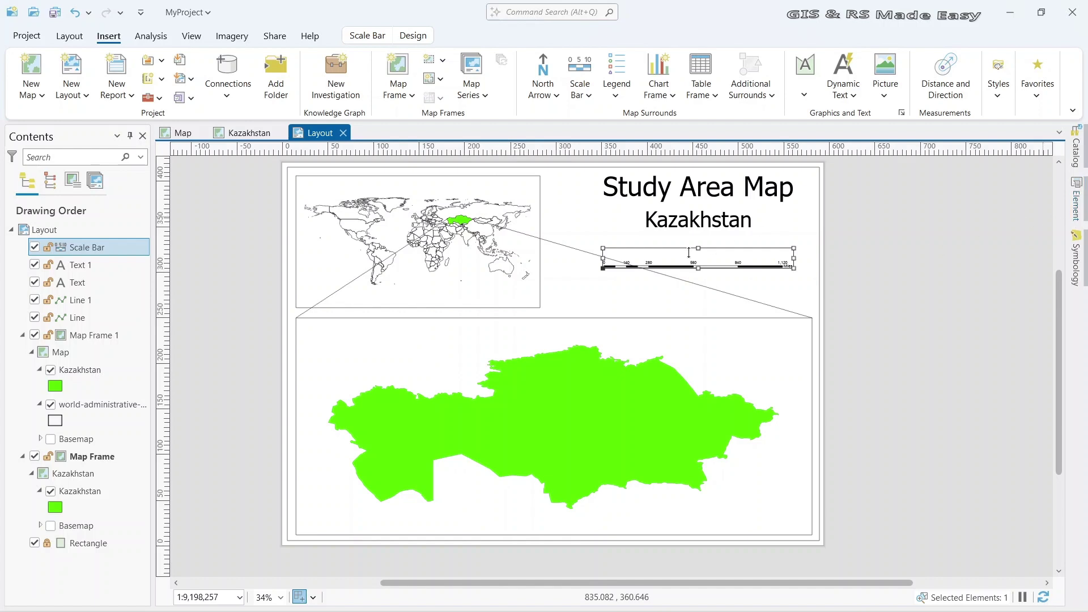
Step: Set the scale bar's map units to Kilometers and its label text to "Km"
{"action": "left_click", "coordinate": [1076, 204]}
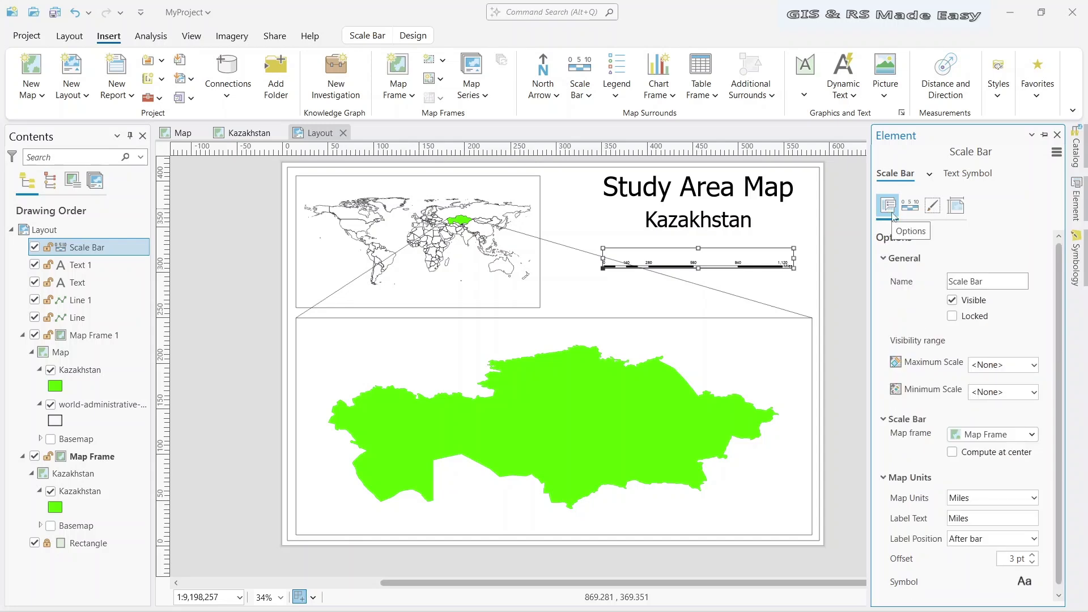
{"action": "left_click", "coordinate": [989, 499]}
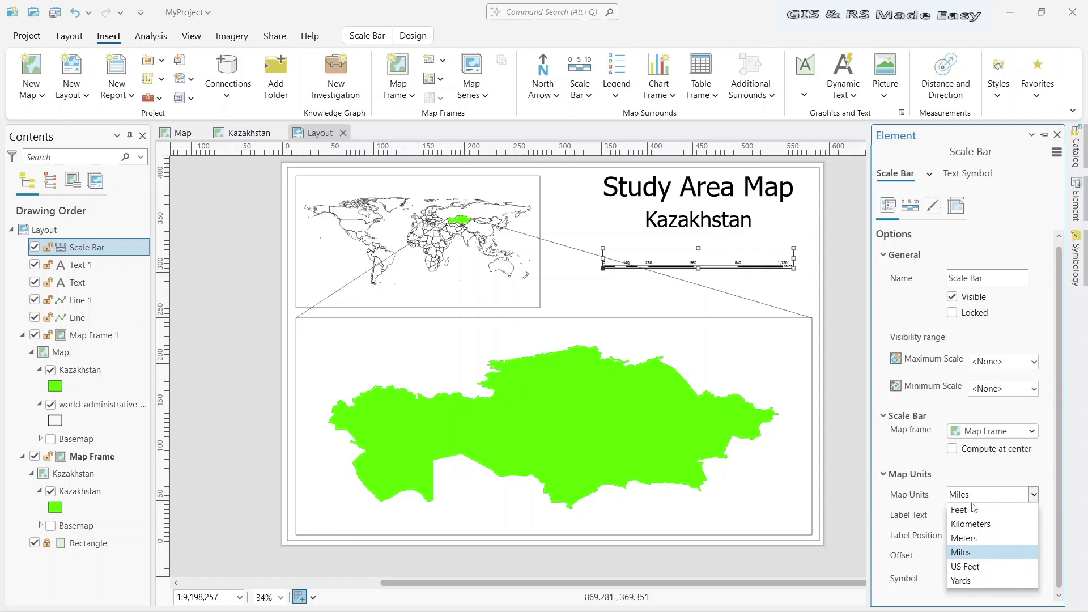
{"action": "left_click", "coordinate": [975, 528]}
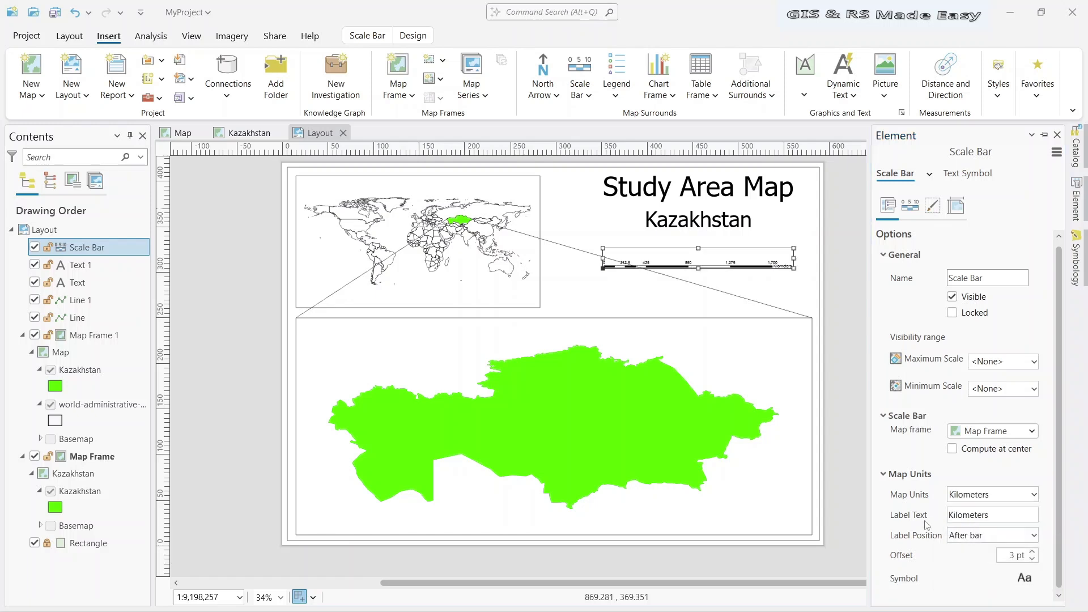
{"action": "left_click", "coordinate": [1005, 513]}
{"action": "left_click_drag", "start_coordinate": [1004, 513], "coordinate": [919, 508]}
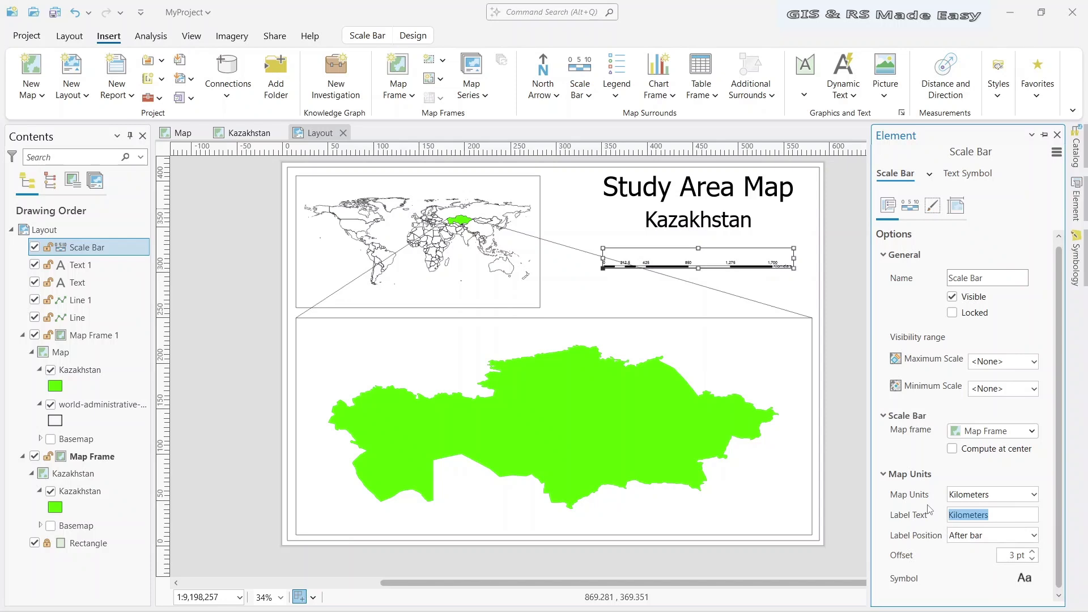
{"action": "type", "text": "K"}
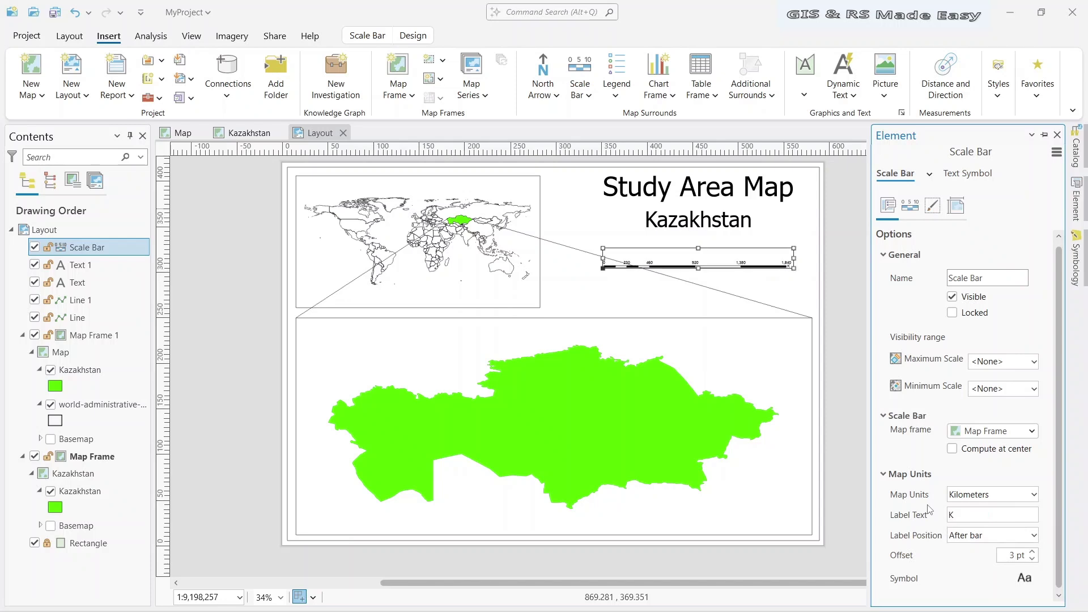
{"action": "type", "text": "m"}
{"action": "key", "text": "Tab"}
Step: Increase the offset of the scale bar's unit label to 22 pt
{"action": "left_click", "coordinate": [1033, 553]}
{"action": "left_click", "coordinate": [1032, 553]}
{"action": "left_click", "coordinate": [1033, 552]}
{"action": "left_click", "coordinate": [1033, 552]}
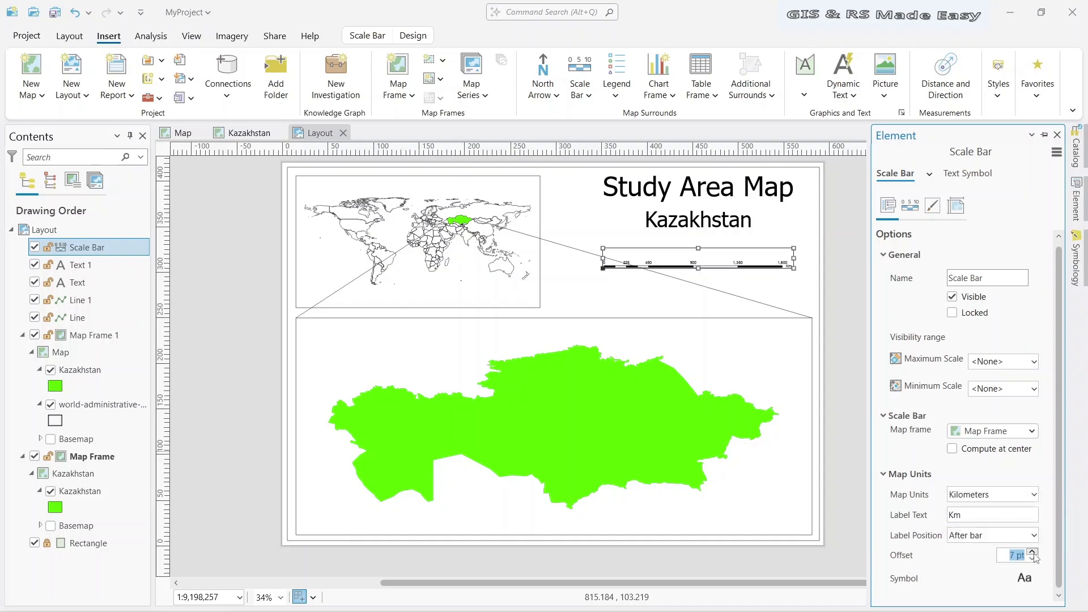
{"action": "left_click", "coordinate": [1033, 553]}
{"action": "left_click", "coordinate": [1032, 552]}
{"action": "left_click", "coordinate": [1032, 553]}
{"action": "left_click", "coordinate": [1032, 553]}
{"action": "left_click", "coordinate": [1032, 553]}
{"action": "left_click", "coordinate": [1032, 553]}
{"action": "left_click", "coordinate": [1033, 552]}
{"action": "left_click", "coordinate": [1032, 553]}
{"action": "left_click", "coordinate": [1032, 552]}
{"action": "left_click", "coordinate": [1032, 553]}
{"action": "left_click", "coordinate": [1033, 552]}
{"action": "left_click", "coordinate": [1032, 553]}
{"action": "left_click", "coordinate": [1032, 553]}
Step: Set the font size of the scale bar's unit label to 24 pt, apply it and return to the scale bar options
{"action": "left_click", "coordinate": [1025, 578]}
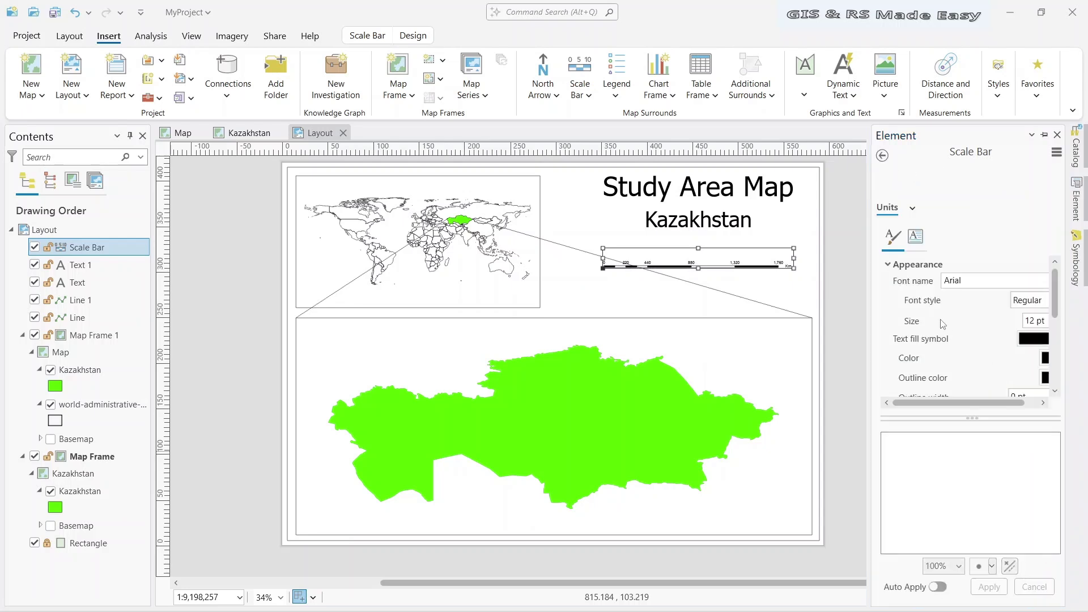
{"action": "left_click", "coordinate": [1035, 322]}
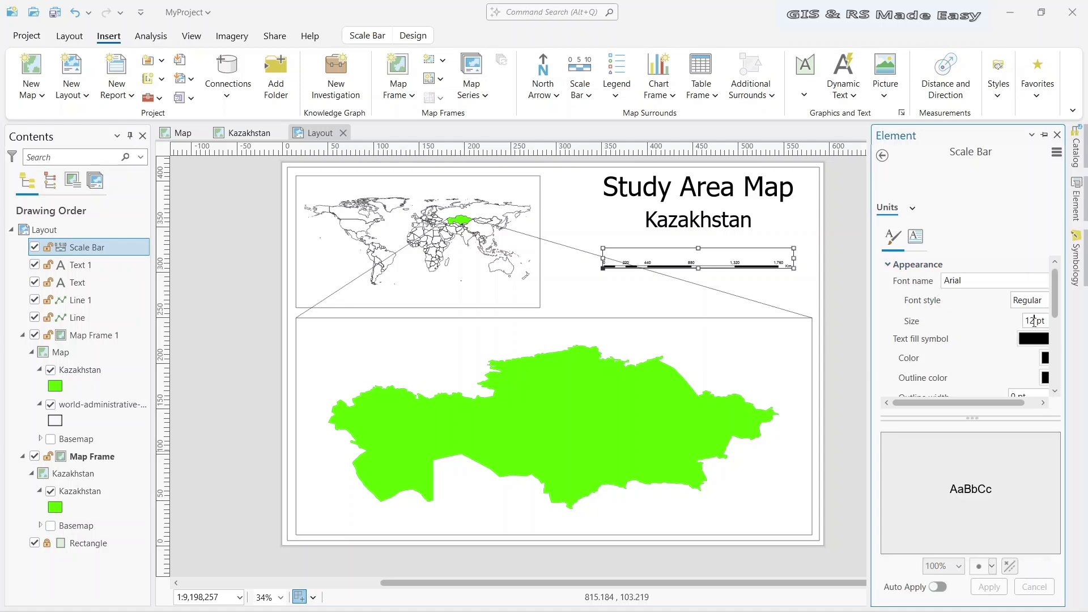
{"action": "double_click", "coordinate": [1030, 320]}
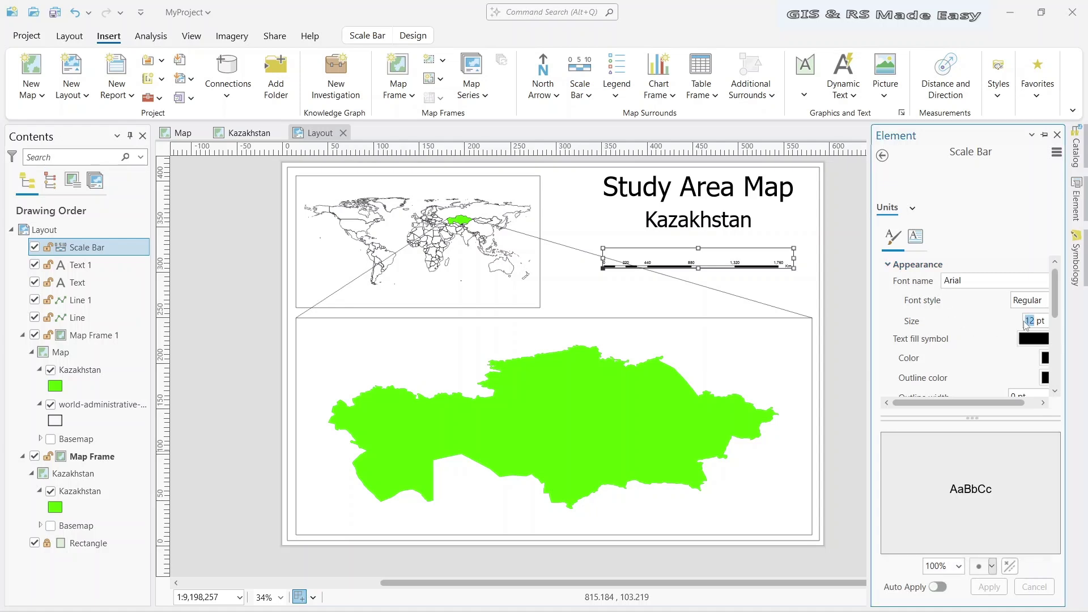
{"action": "type", "text": "24"}
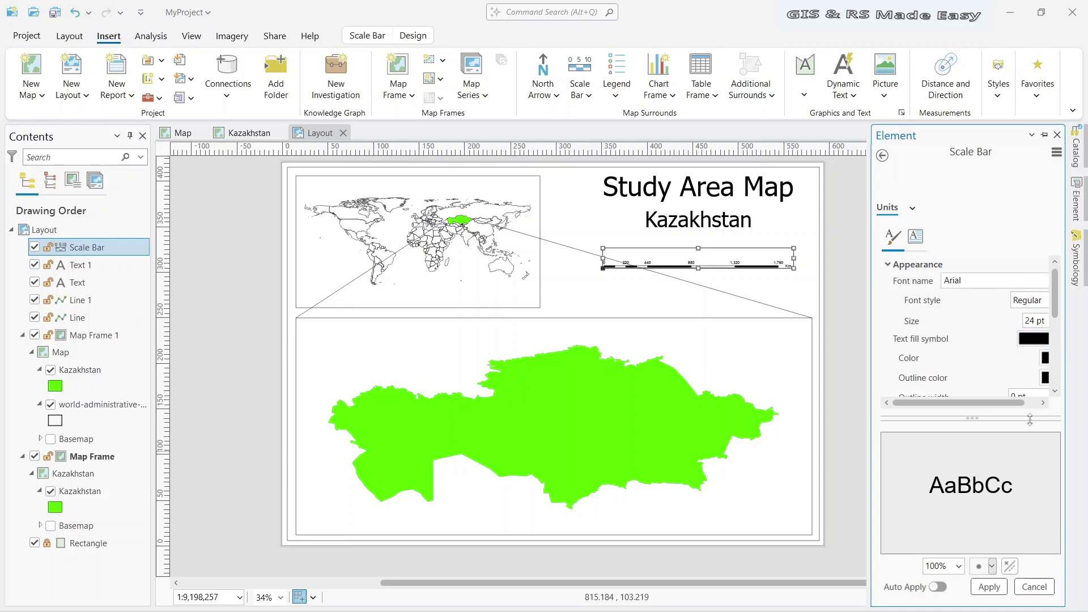
{"action": "left_click", "coordinate": [989, 587]}
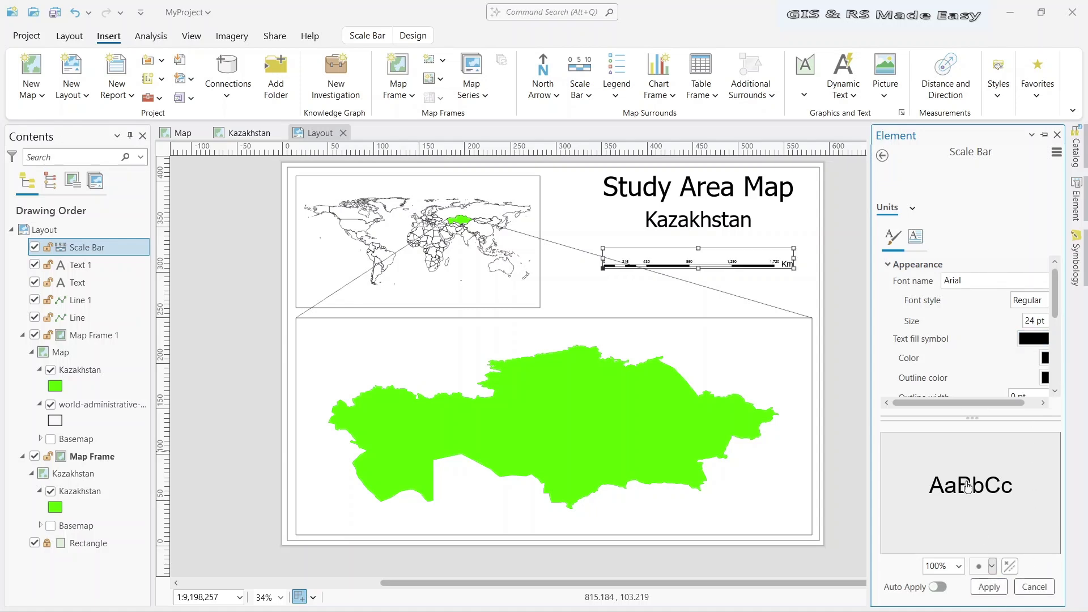
{"action": "left_click", "coordinate": [882, 156]}
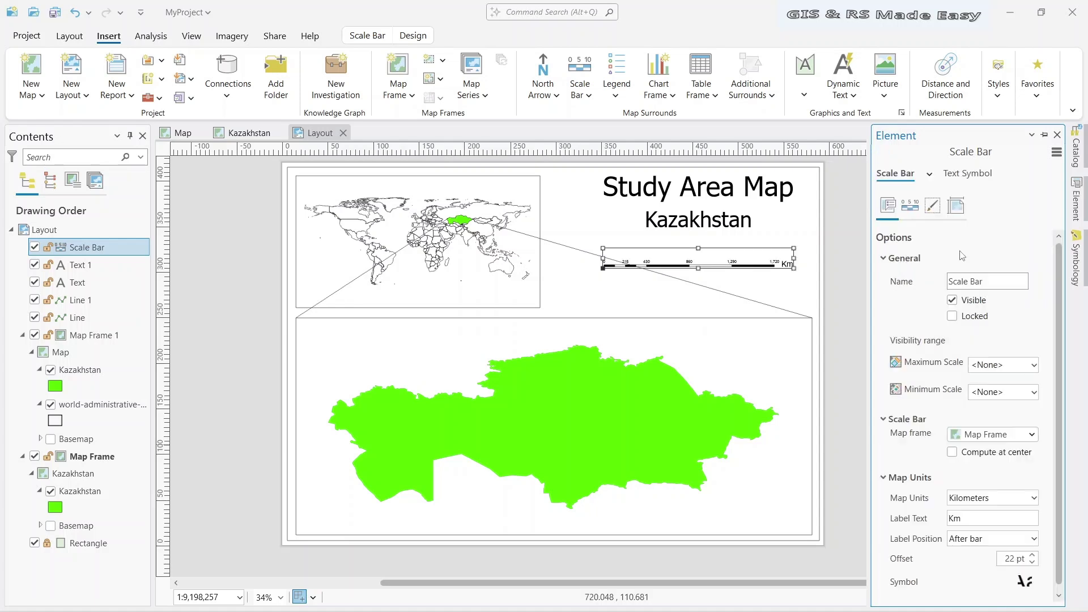
Step: Set the scale bar's bar height to 27 pt and its bar style to Double Alternating
{"action": "left_click", "coordinate": [910, 211]}
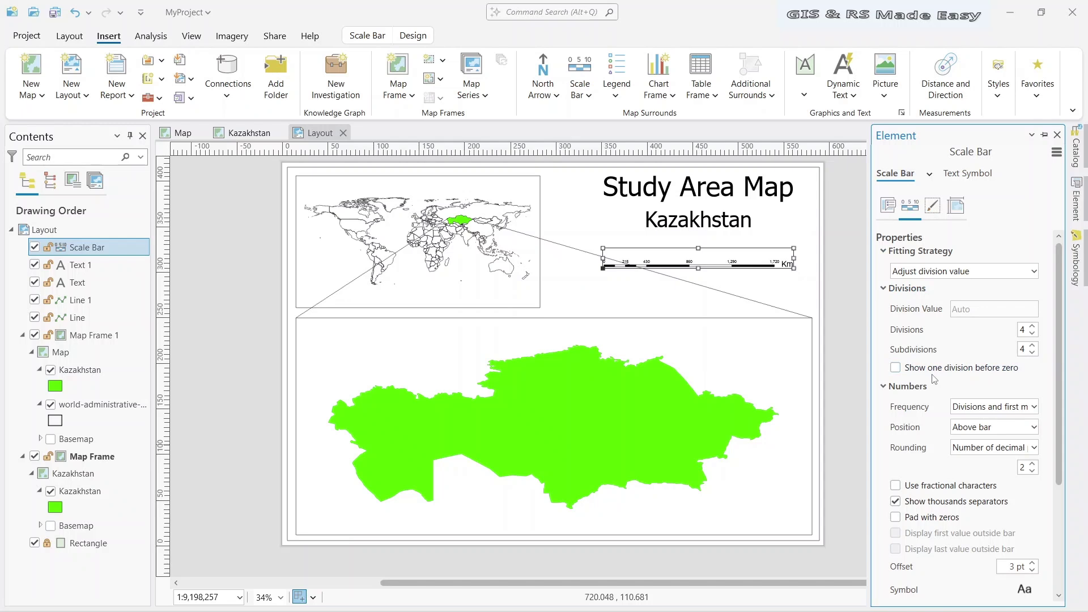
{"action": "scroll", "coordinate": [934, 385], "scroll_direction": "down", "scroll_amount": 3}
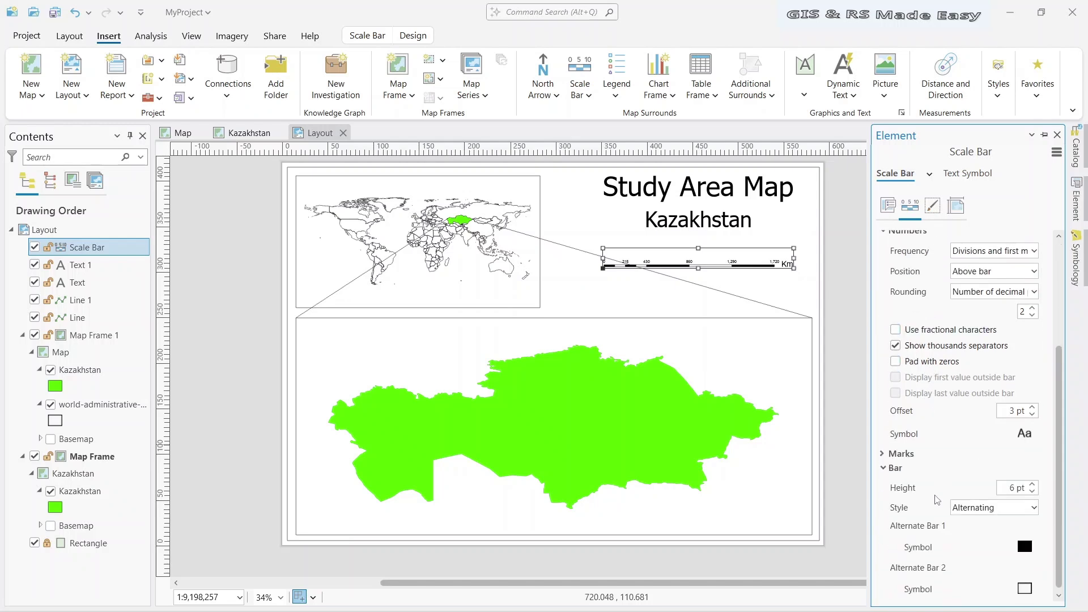
{"action": "left_click", "coordinate": [887, 470]}
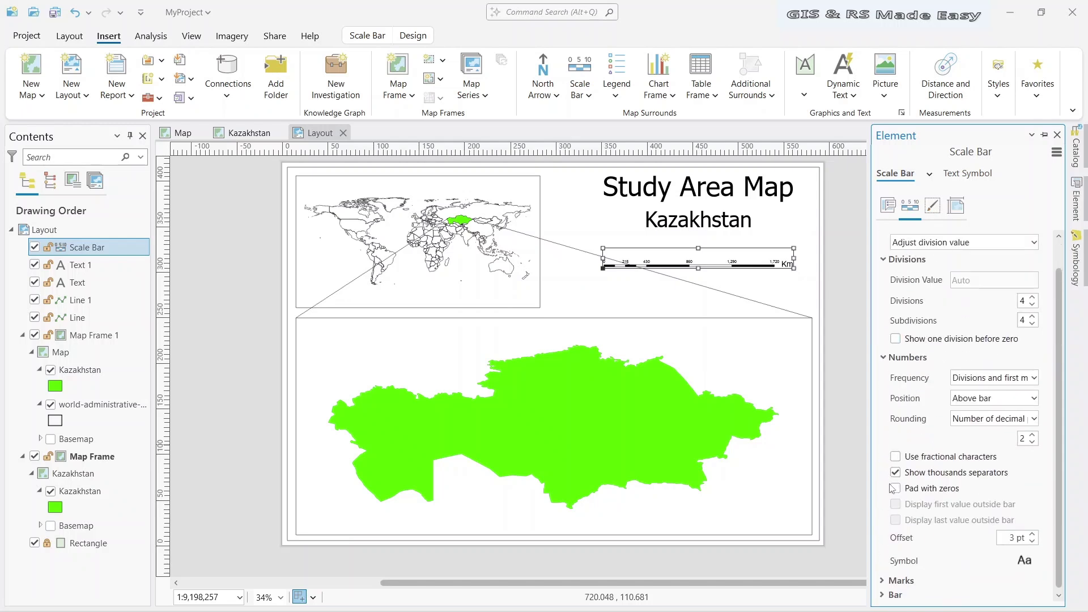
{"action": "left_click", "coordinate": [886, 595]}
{"action": "scroll", "coordinate": [944, 506], "scroll_direction": "down", "scroll_amount": 2}
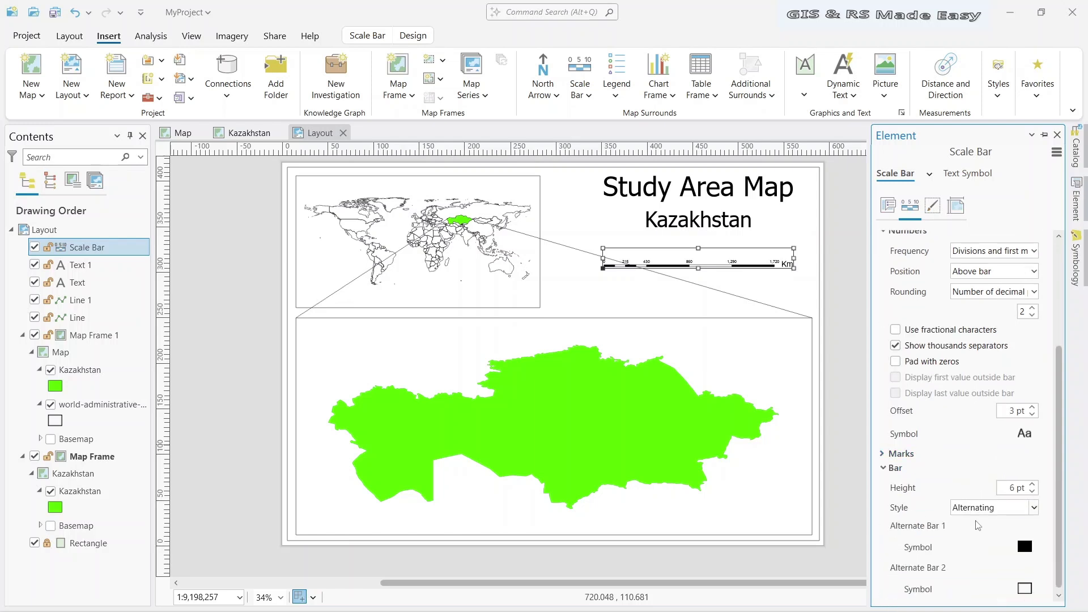
{"action": "left_click", "coordinate": [1033, 485]}
{"action": "left_click", "coordinate": [1032, 485]}
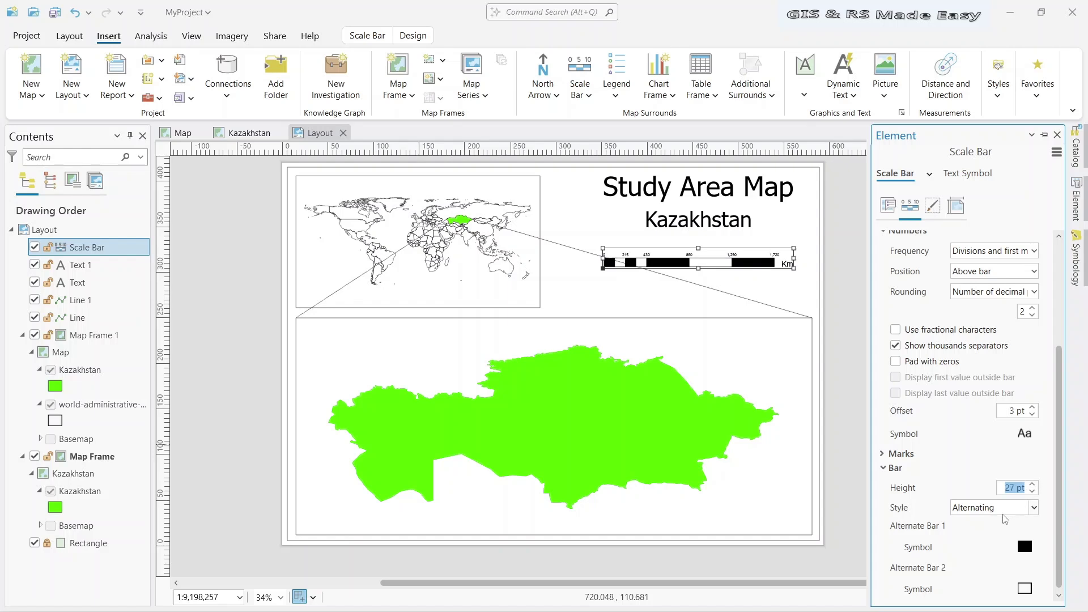
{"action": "left_click", "coordinate": [1031, 509]}
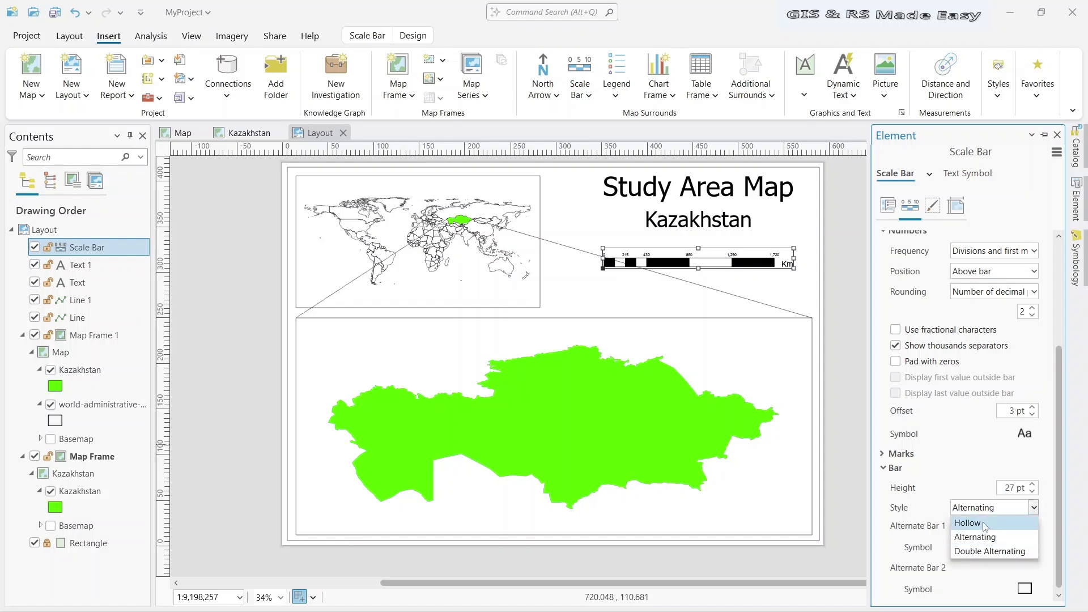
{"action": "left_click", "coordinate": [1008, 552]}
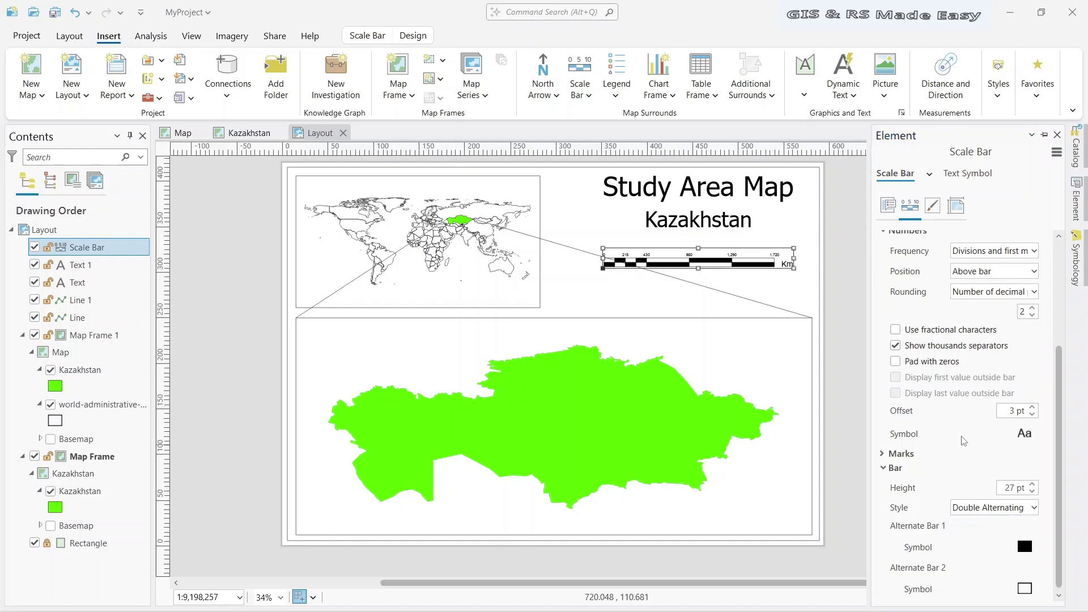
Step: Set the font size of the scale bar's numbers to 24 pt, apply it and return to the scale bar properties
{"action": "scroll", "coordinate": [965, 449], "scroll_direction": "up", "scroll_amount": 1}
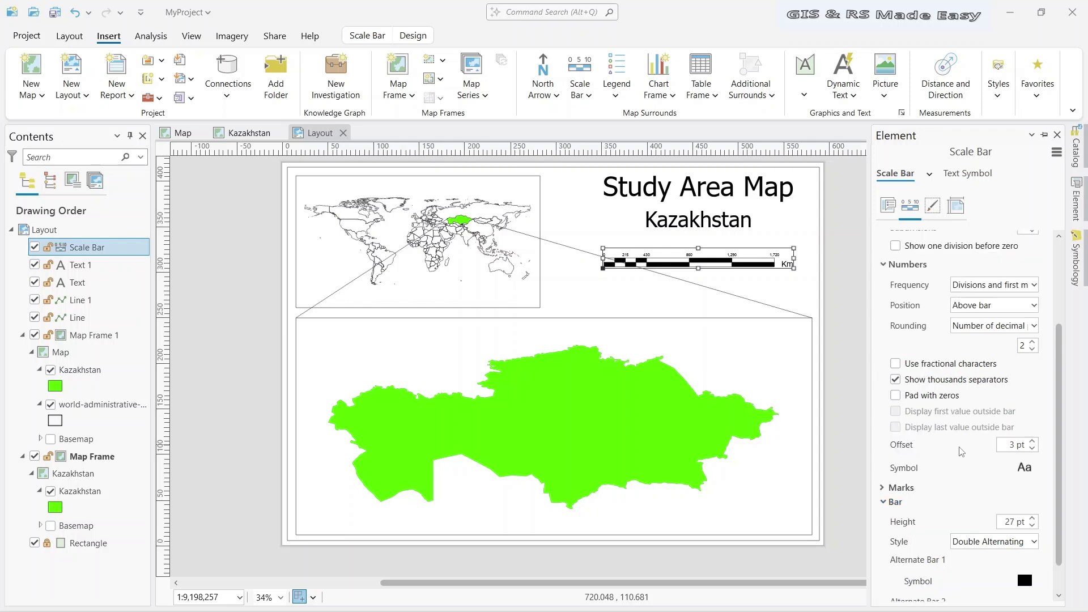
{"action": "scroll", "coordinate": [962, 452], "scroll_direction": "up", "scroll_amount": 2}
{"action": "scroll", "coordinate": [960, 451], "scroll_direction": "up", "scroll_amount": 2}
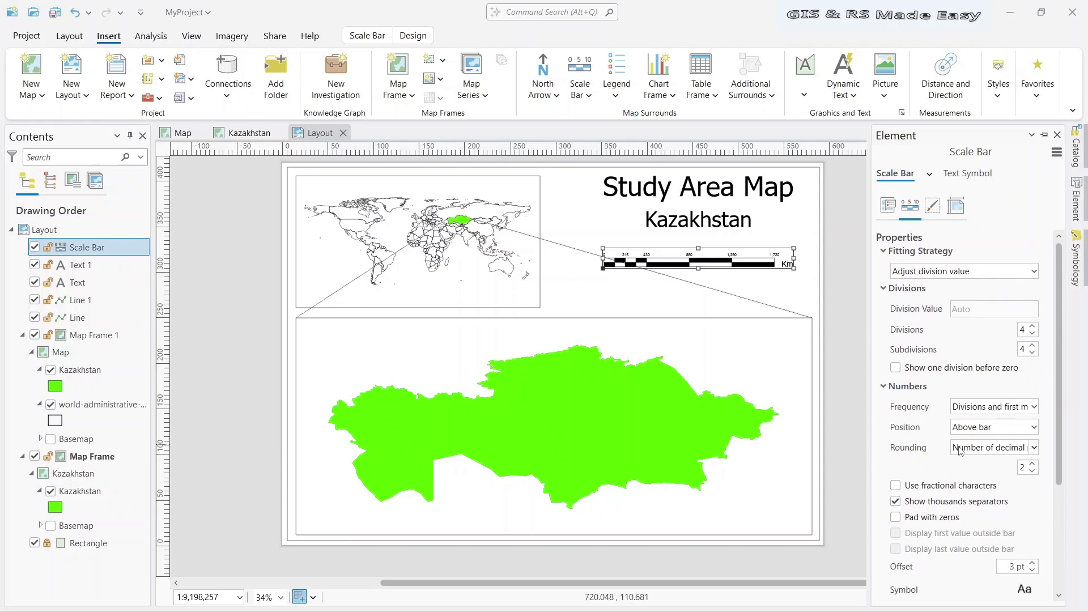
{"action": "scroll", "coordinate": [960, 450], "scroll_direction": "down", "scroll_amount": 3}
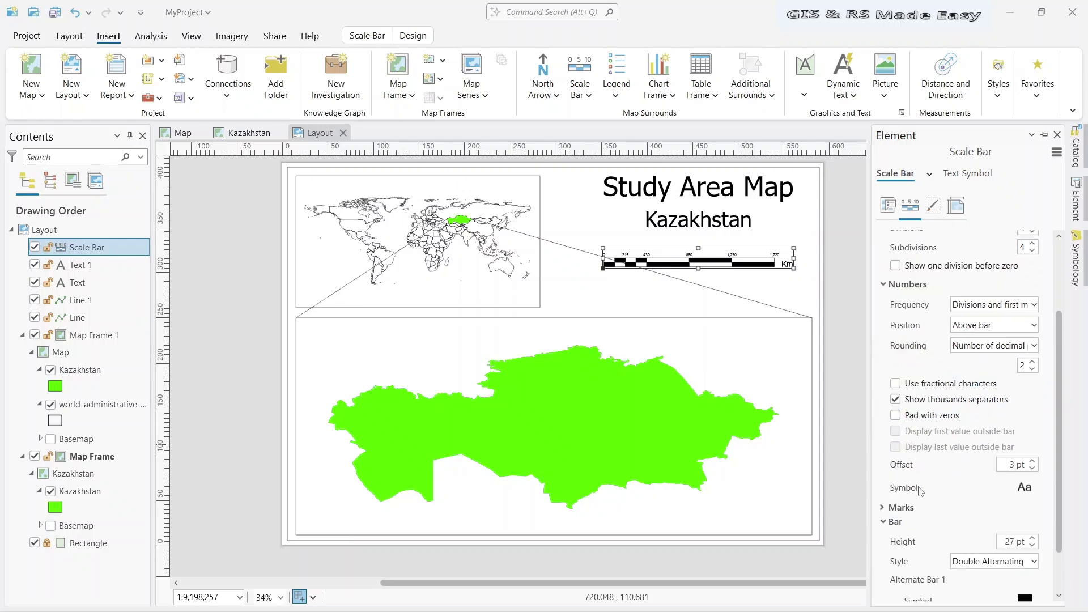
{"action": "left_click", "coordinate": [1025, 488]}
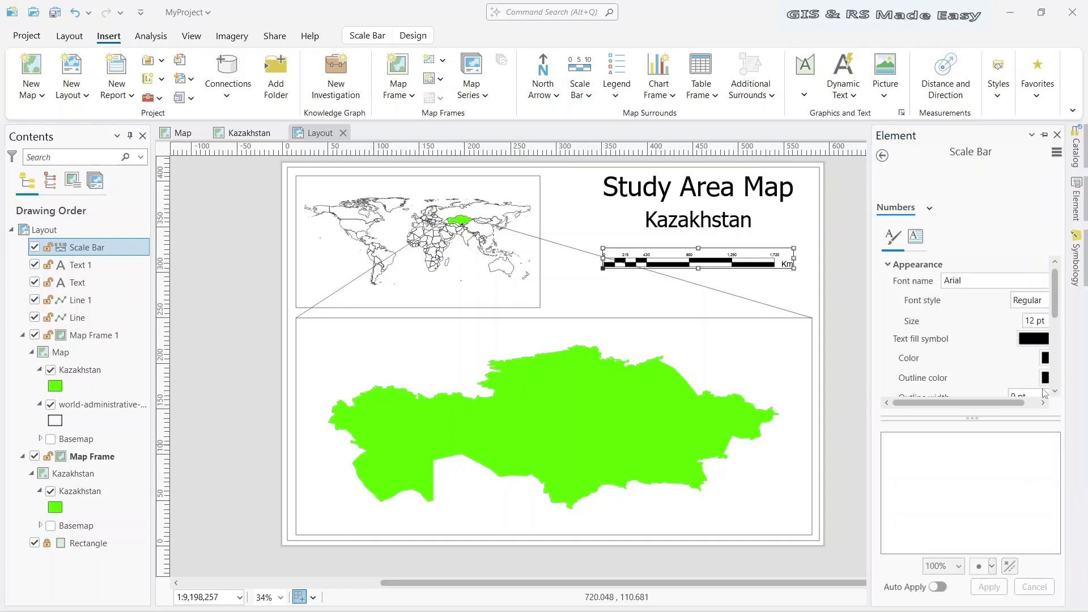
{"action": "left_click", "coordinate": [1034, 320]}
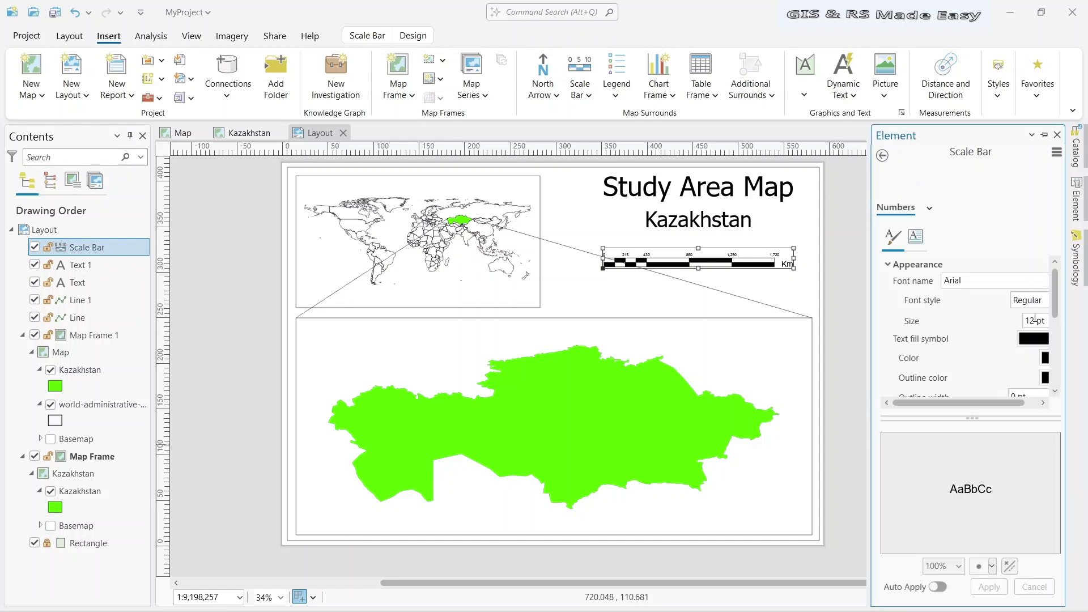
{"action": "left_click_drag", "start_coordinate": [1035, 321], "coordinate": [1019, 321]}
{"action": "type", "text": "24"}
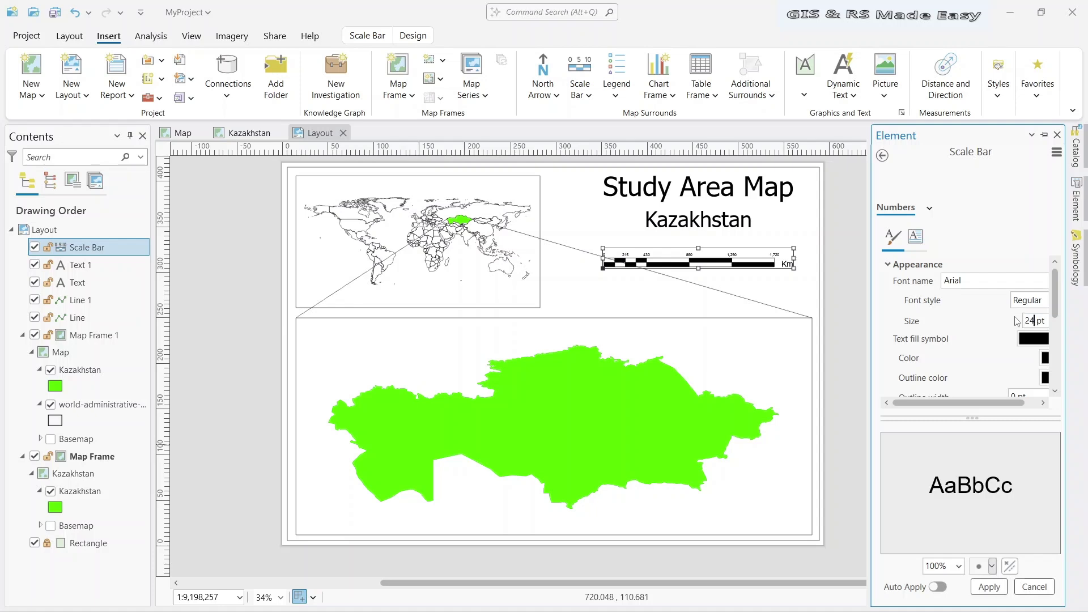
{"action": "left_click", "coordinate": [989, 586]}
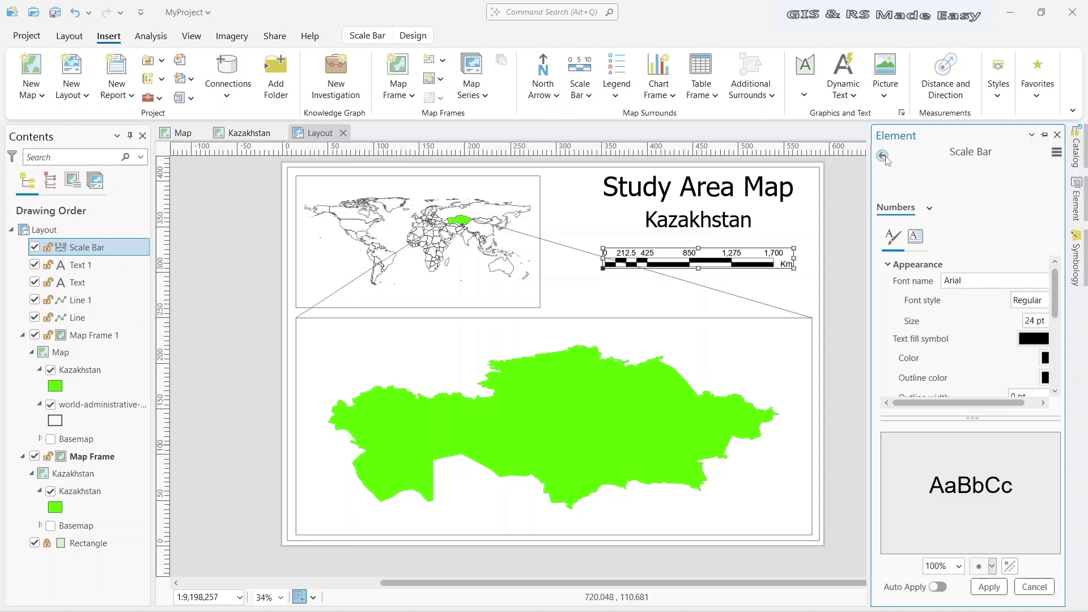
{"action": "left_click", "coordinate": [882, 155]}
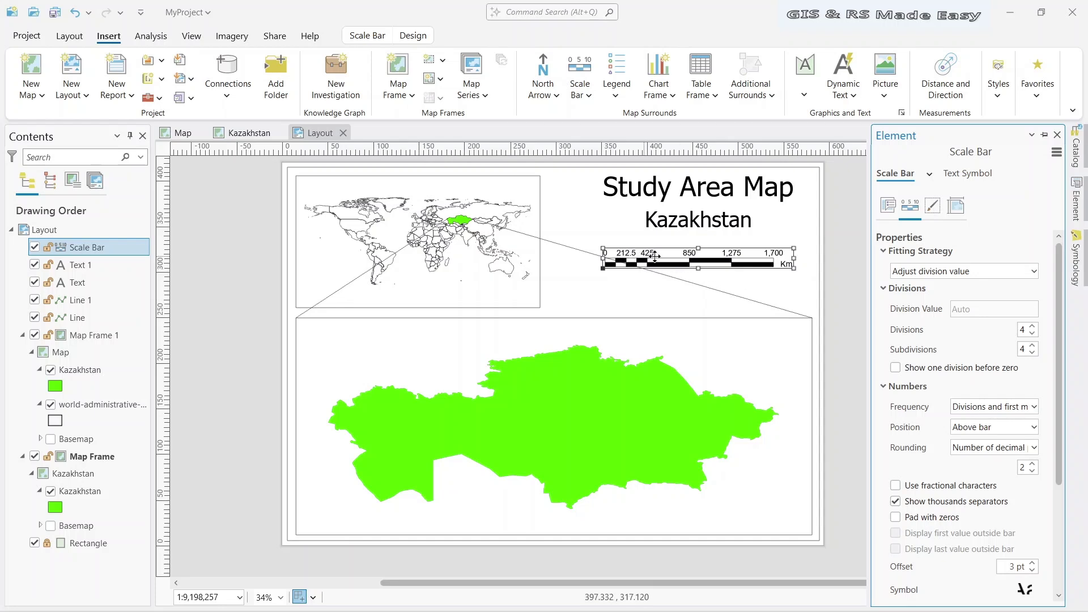
Step: Move the scale bar up, shorten it to a 1,600 km range, centre it beneath the "Kazakhstan" subtitle and deselect it
{"action": "mouse_move", "coordinate": [652, 256]}
{"action": "left_mouse_down"}
{"action": "mouse_move", "coordinate": [639, 251]}
{"action": "mouse_move", "coordinate": [649, 250]}
{"action": "left_mouse_up"}
{"action": "left_click_drag", "start_coordinate": [798, 253], "coordinate": [781, 257]}
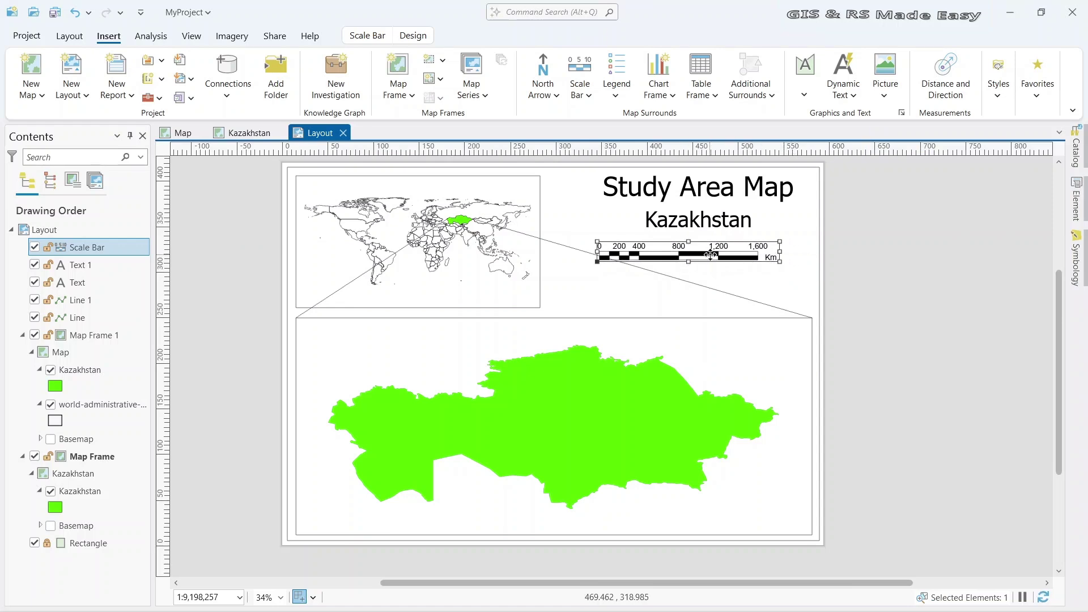
{"action": "left_click_drag", "start_coordinate": [710, 255], "coordinate": [729, 255]}
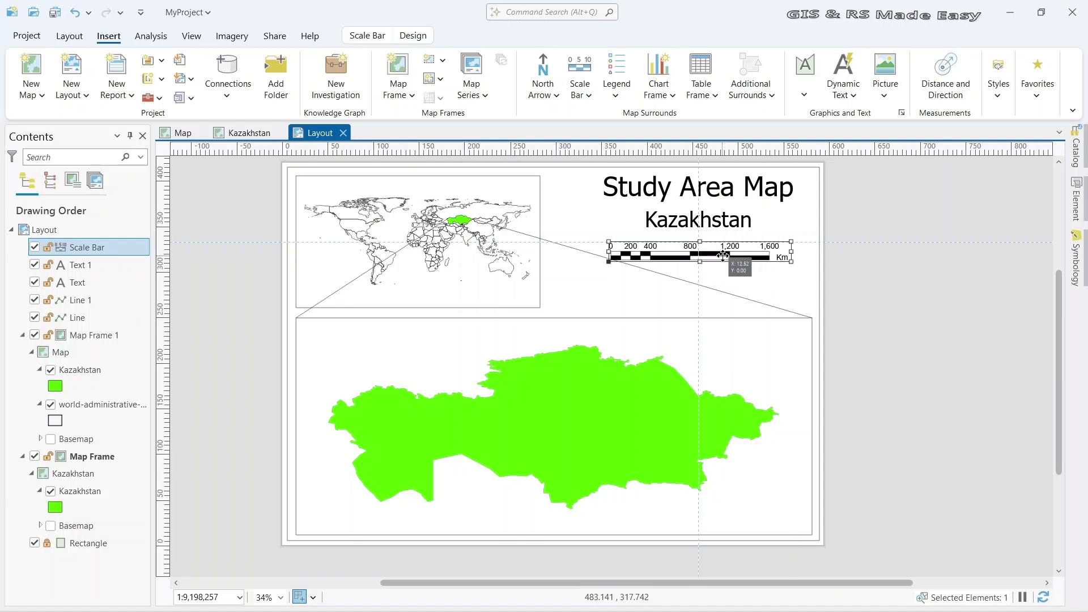
{"action": "left_click", "coordinate": [844, 305]}
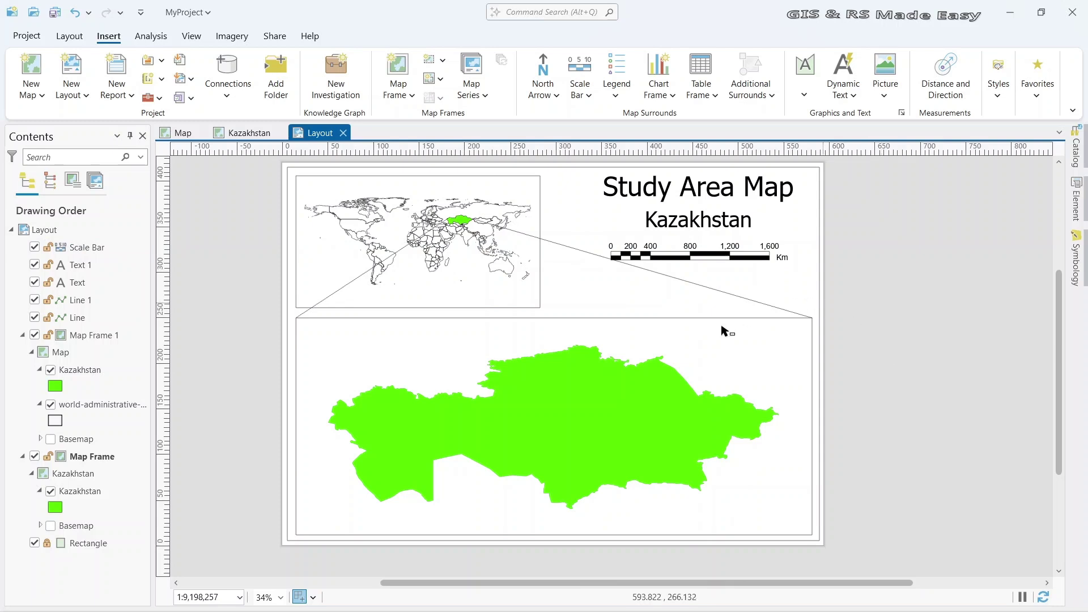
Step: Insert a four-point compass north arrow with N, E, S and W labels just beside the world map frame's lower corner
{"action": "left_click", "coordinate": [554, 102]}
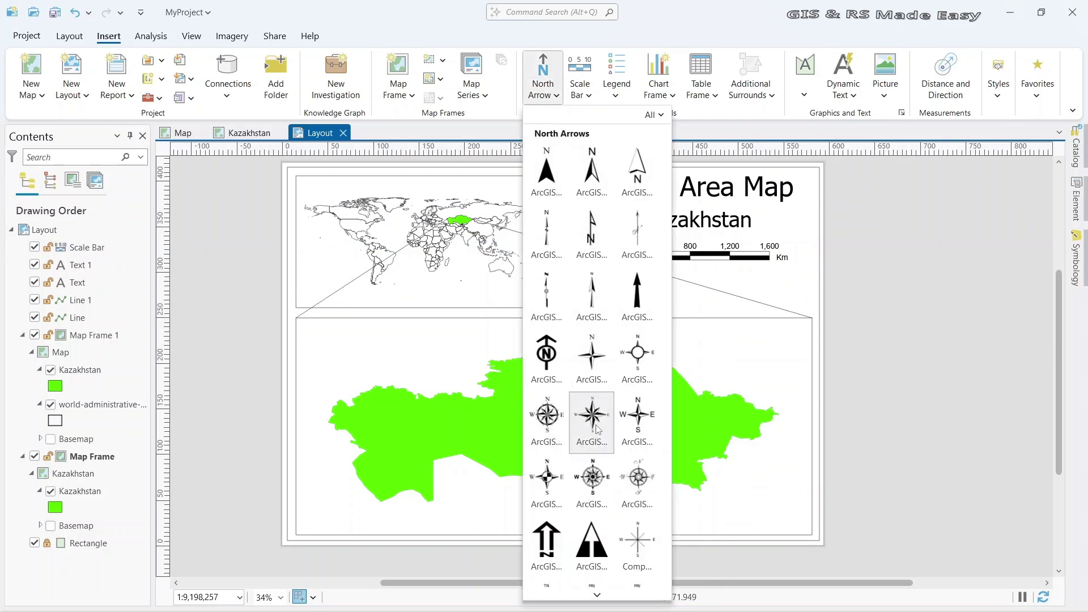
{"action": "left_click", "coordinate": [638, 416]}
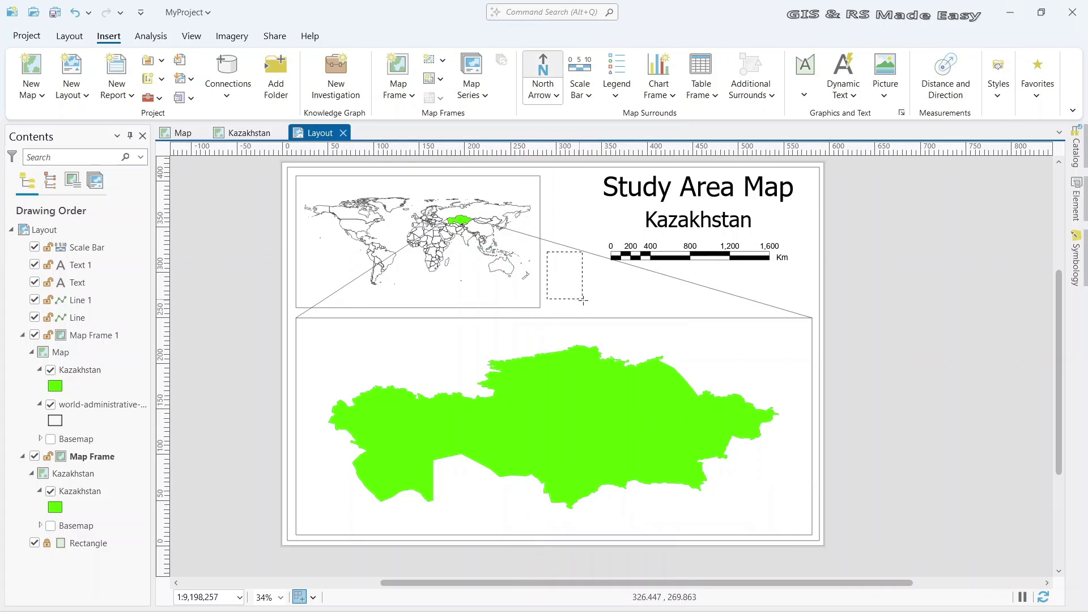
{"action": "left_click_drag", "start_coordinate": [546, 253], "coordinate": [603, 309]}
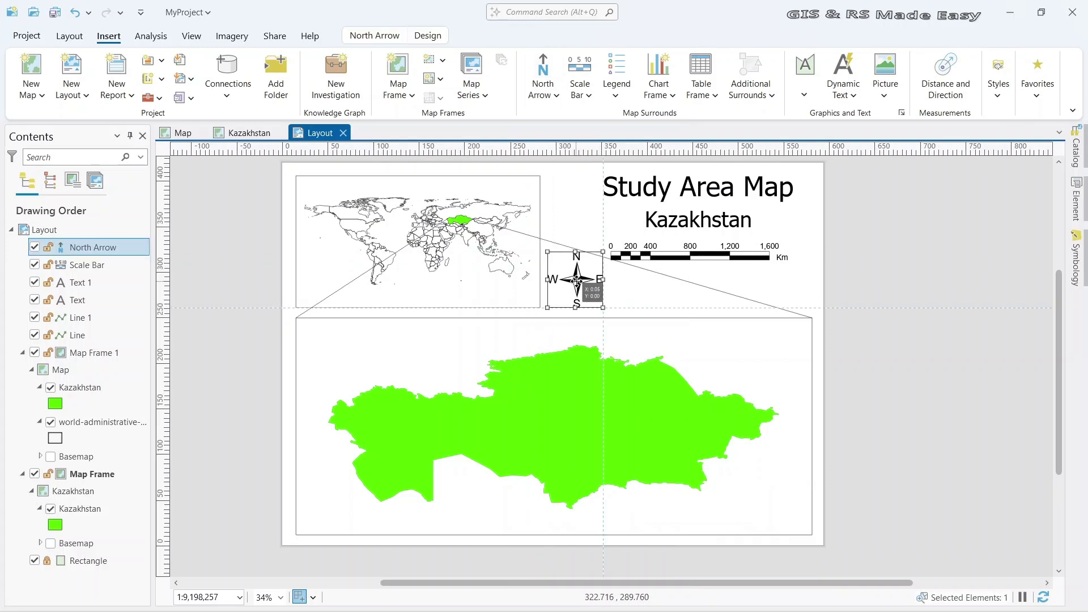
{"action": "left_click", "coordinate": [840, 296]}
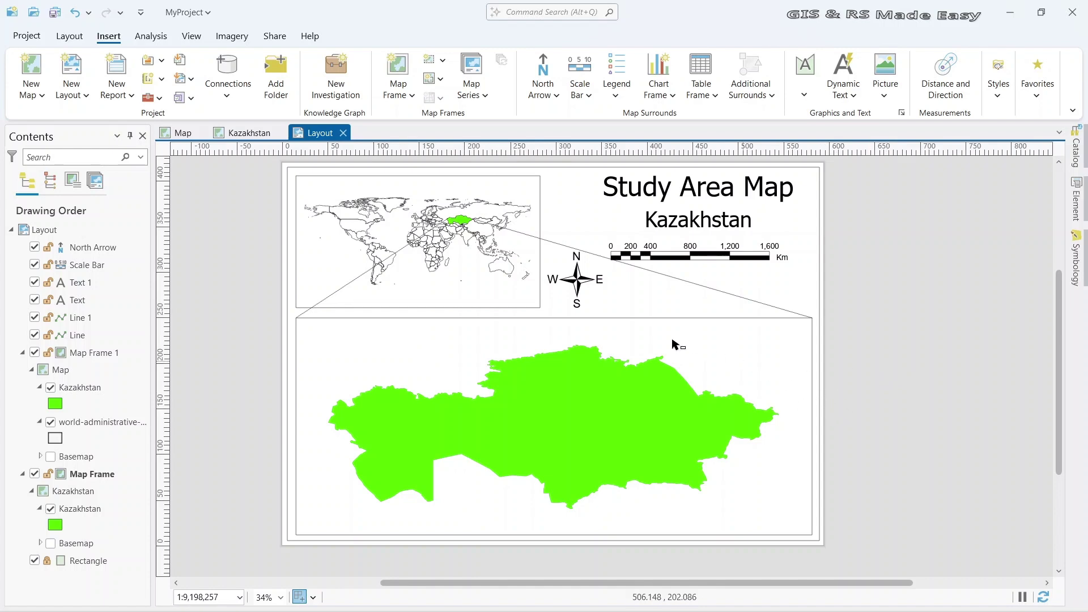
Step: Add a Black Horizontal Label Graticule to the enlarged Kazakhstan map frame and select it among the frame's grids
{"action": "left_click", "coordinate": [616, 332]}
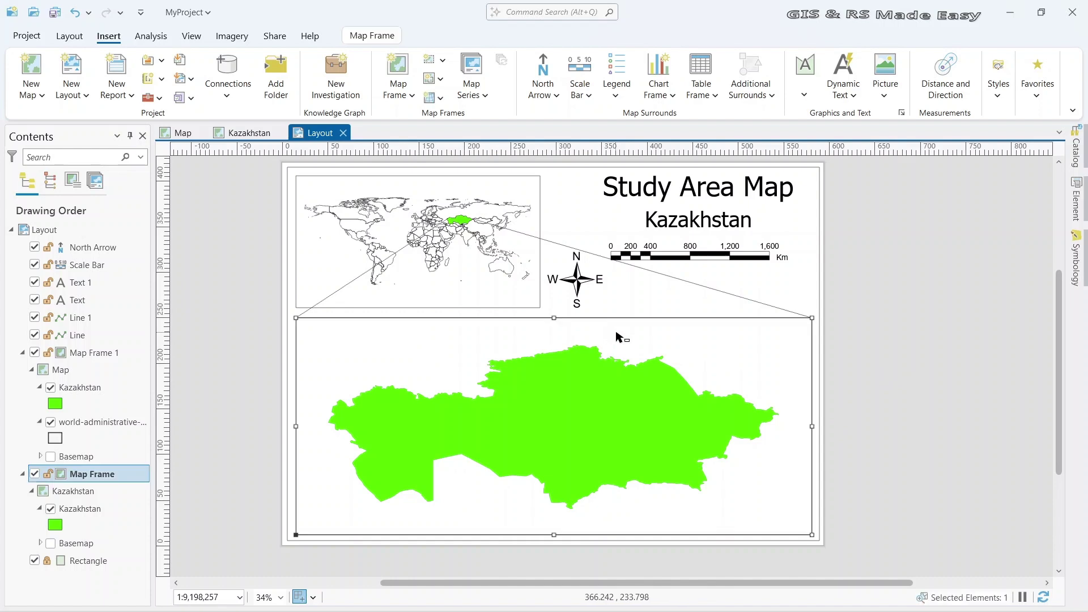
{"action": "left_click", "coordinate": [441, 100]}
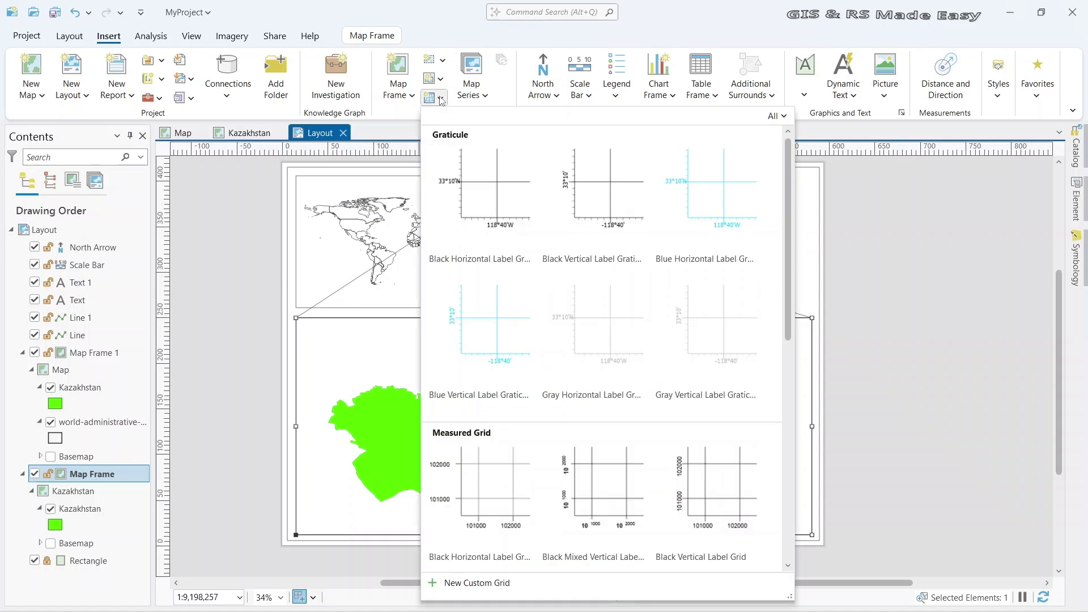
{"action": "left_click", "coordinate": [475, 193]}
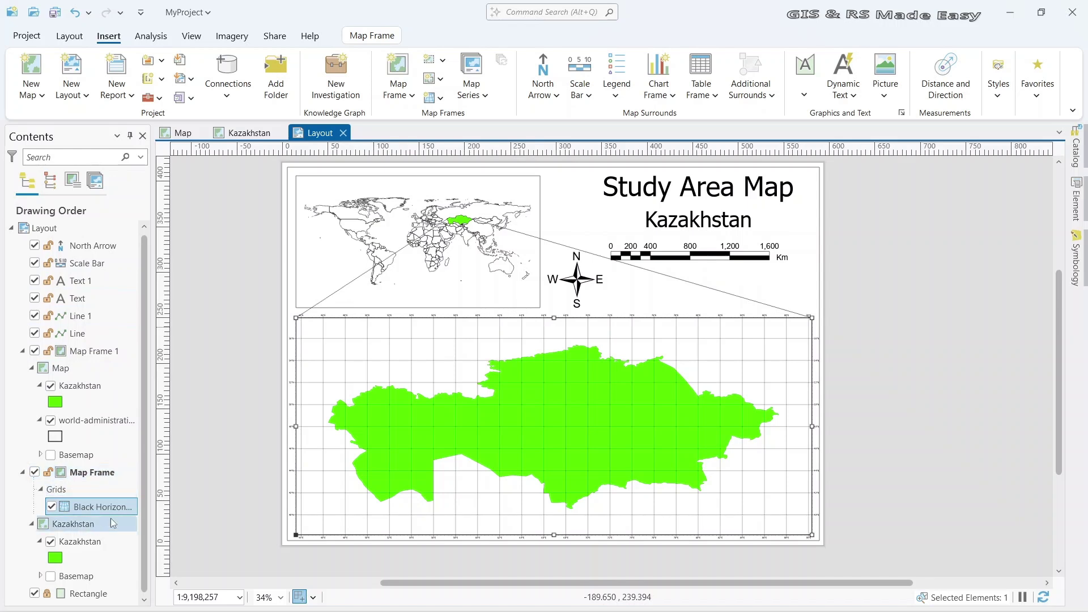
{"action": "left_click", "coordinate": [95, 508]}
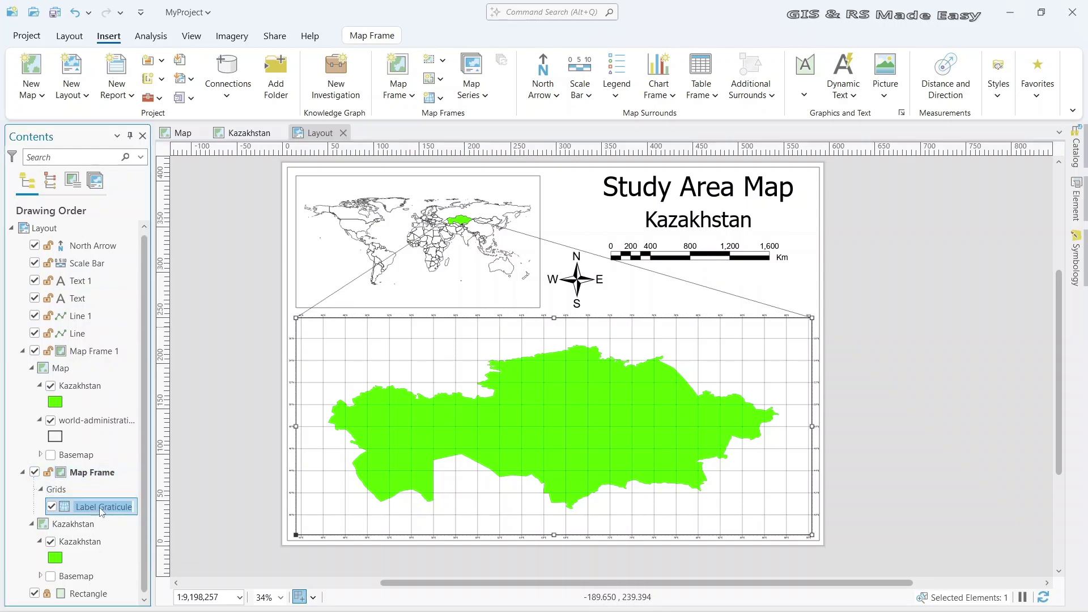
{"action": "key", "text": "Escape"}
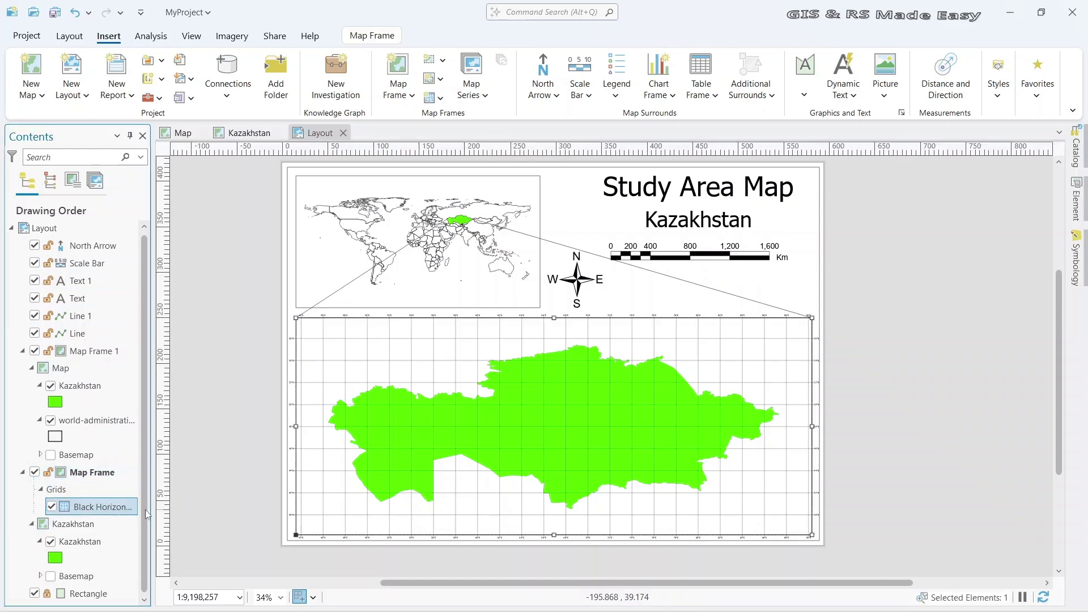
Step: Open the graticule's properties and examine its components and the interval settings of Ticks 1
{"action": "left_click", "coordinate": [1077, 207]}
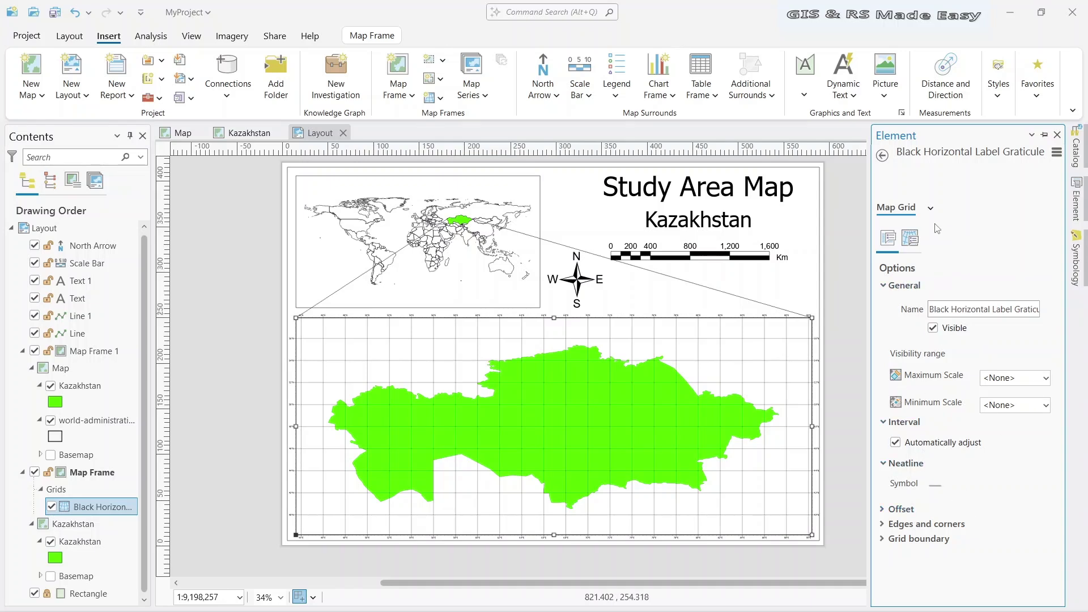
{"action": "left_click", "coordinate": [910, 240]}
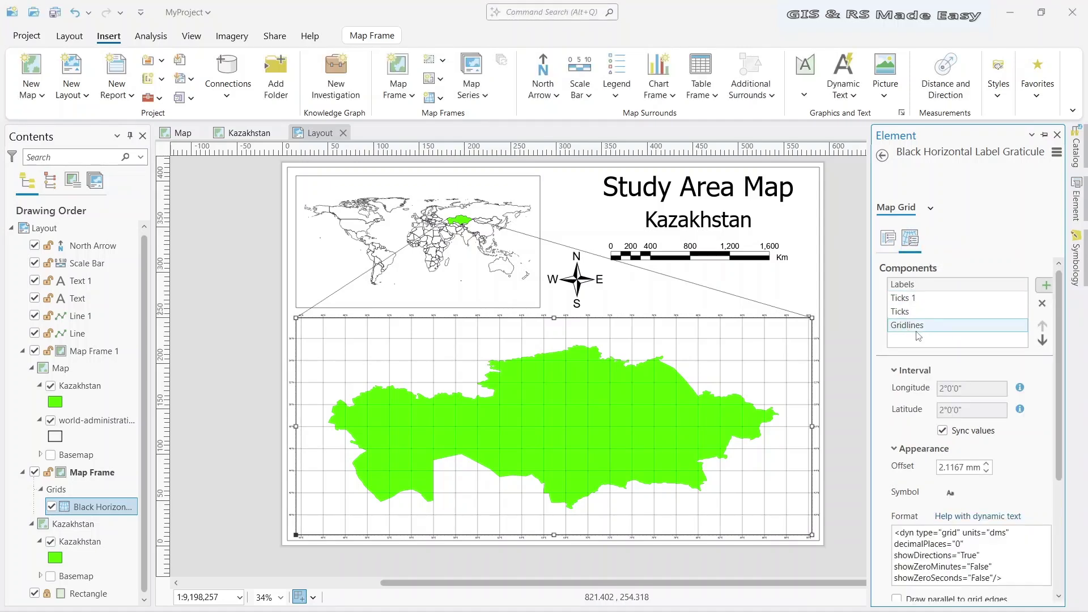
{"action": "left_click", "coordinate": [922, 312]}
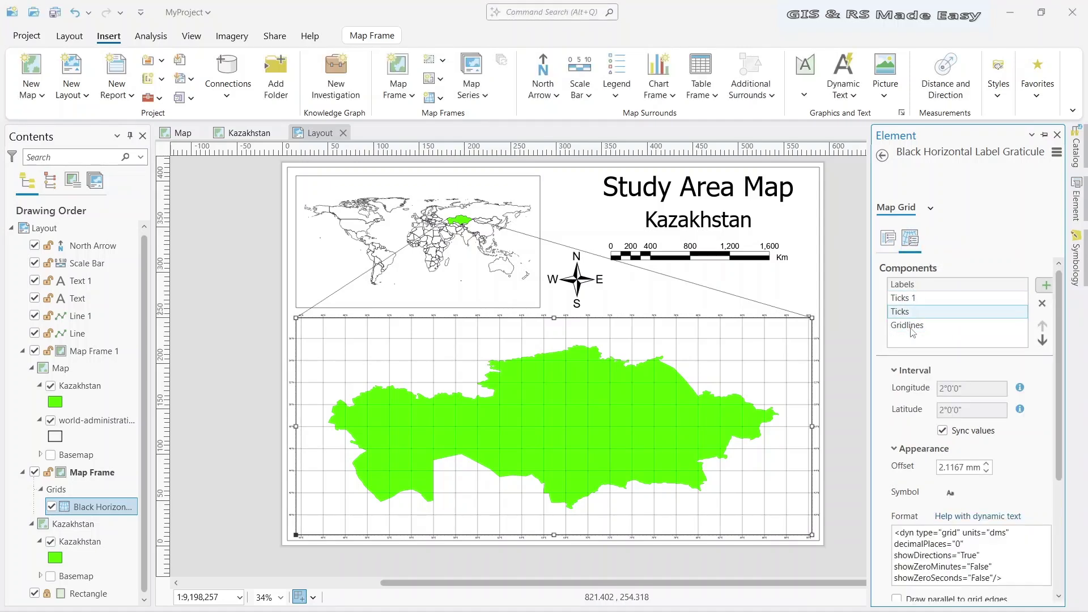
{"action": "left_click", "coordinate": [930, 299]}
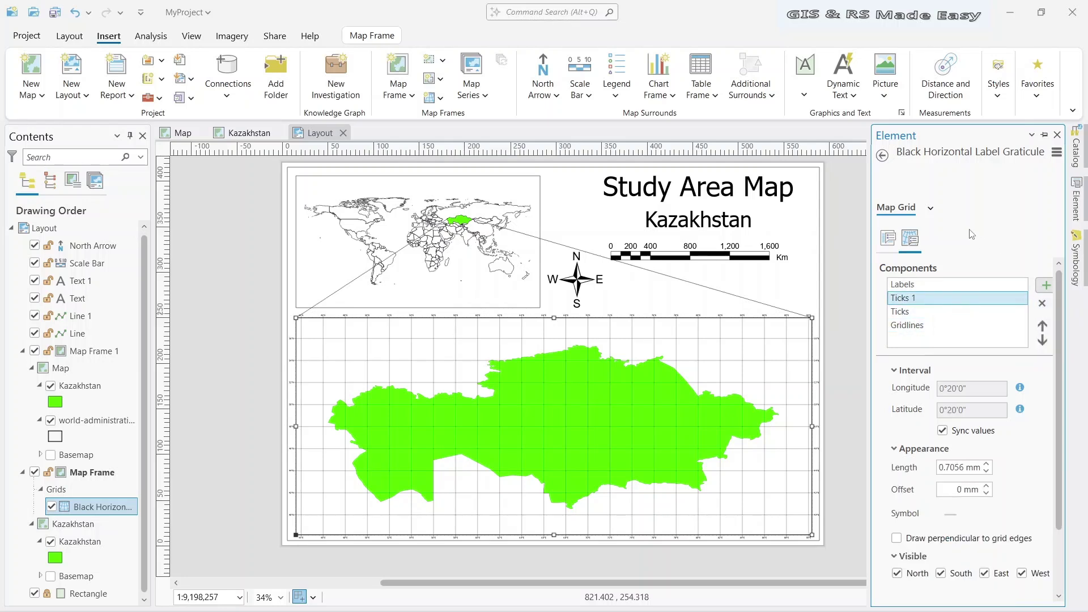
{"action": "left_click", "coordinate": [932, 209]}
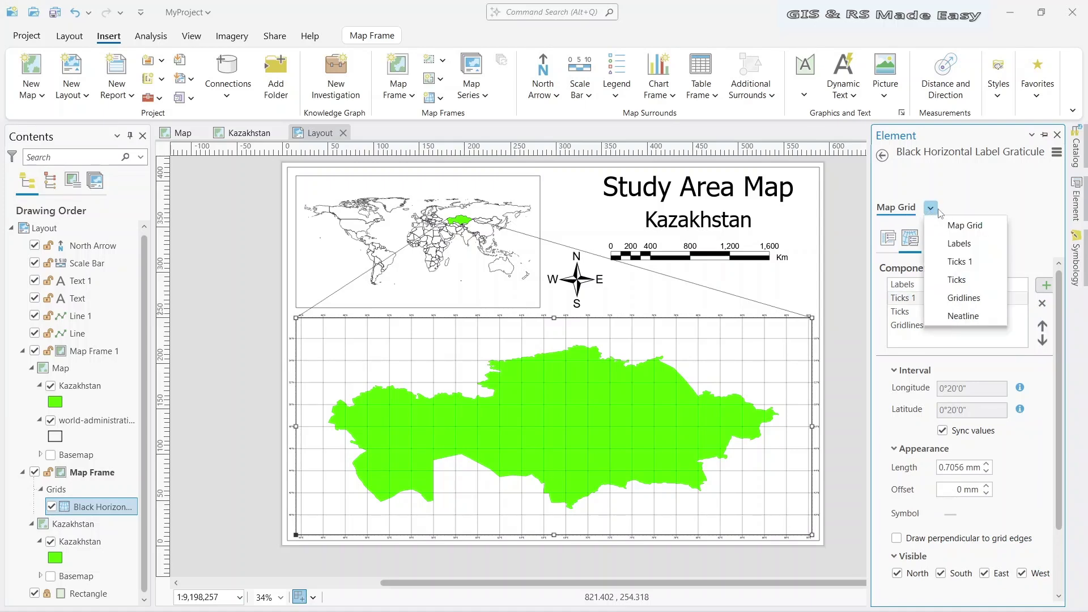
{"action": "left_click", "coordinate": [1022, 240]}
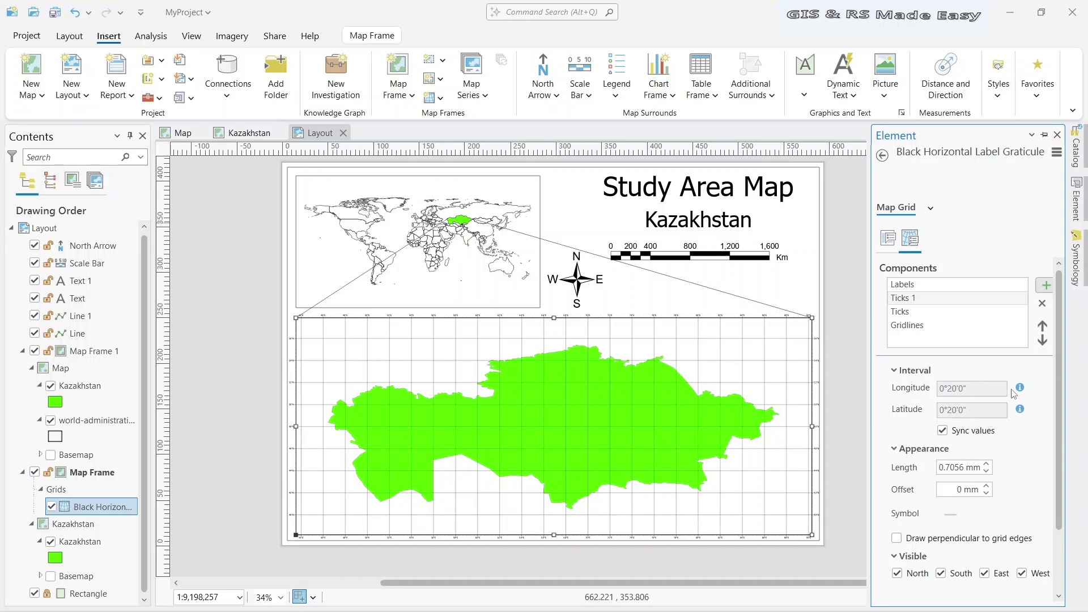
{"action": "mouse_move", "coordinate": [1022, 393]}
Step: Turn off automatic adjustment of the graticule's interval and return to its component settings
{"action": "left_click", "coordinate": [889, 245]}
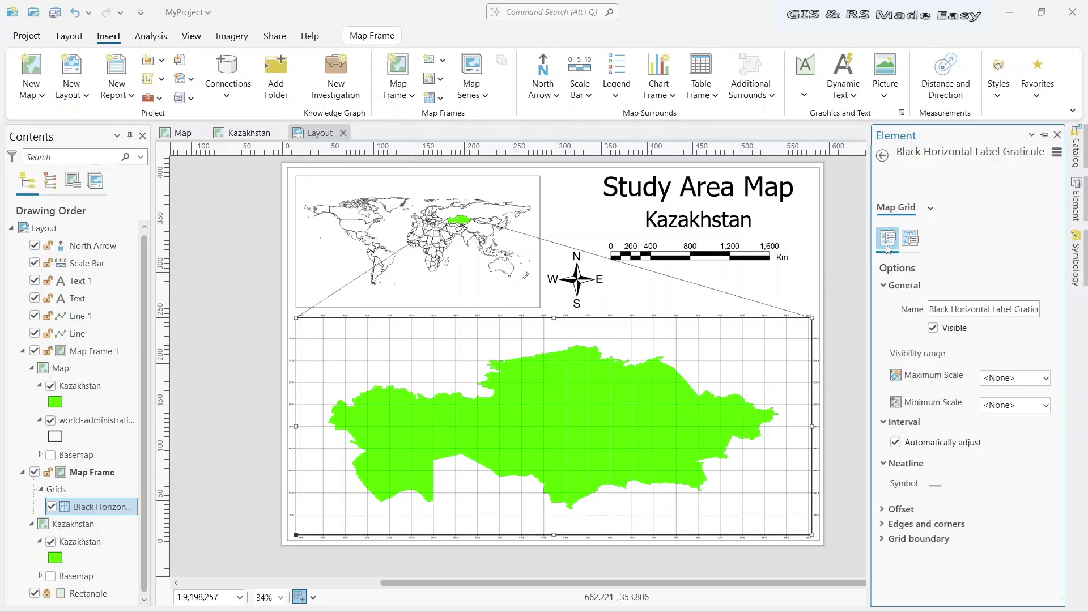
{"action": "left_click", "coordinate": [896, 444]}
{"action": "left_click", "coordinate": [910, 238]}
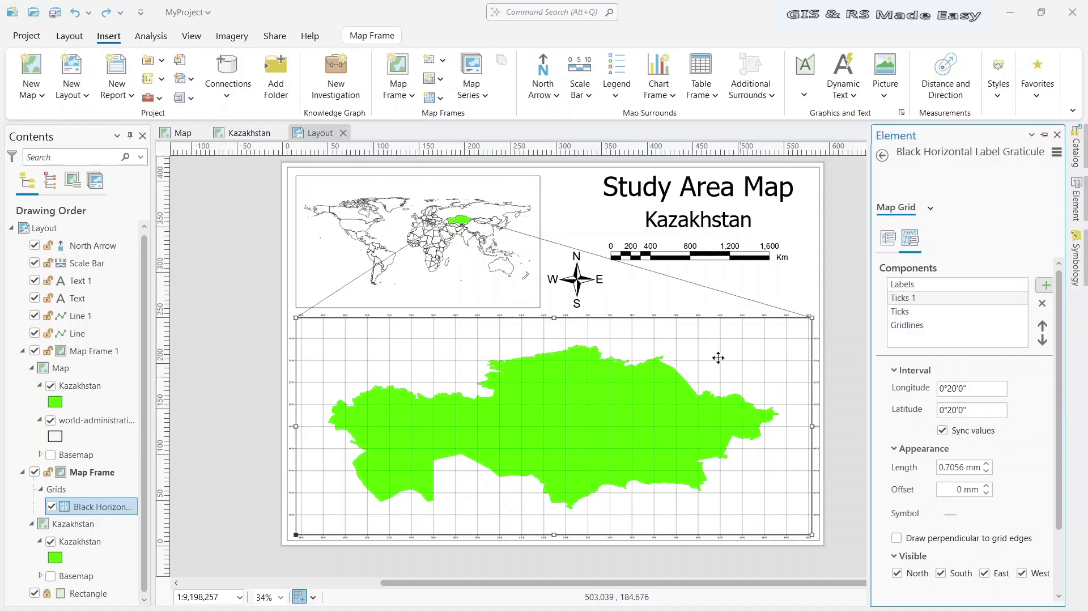
Step: Set the graticule's Labels component to a 5° longitude and latitude interval
{"action": "left_click", "coordinate": [913, 286]}
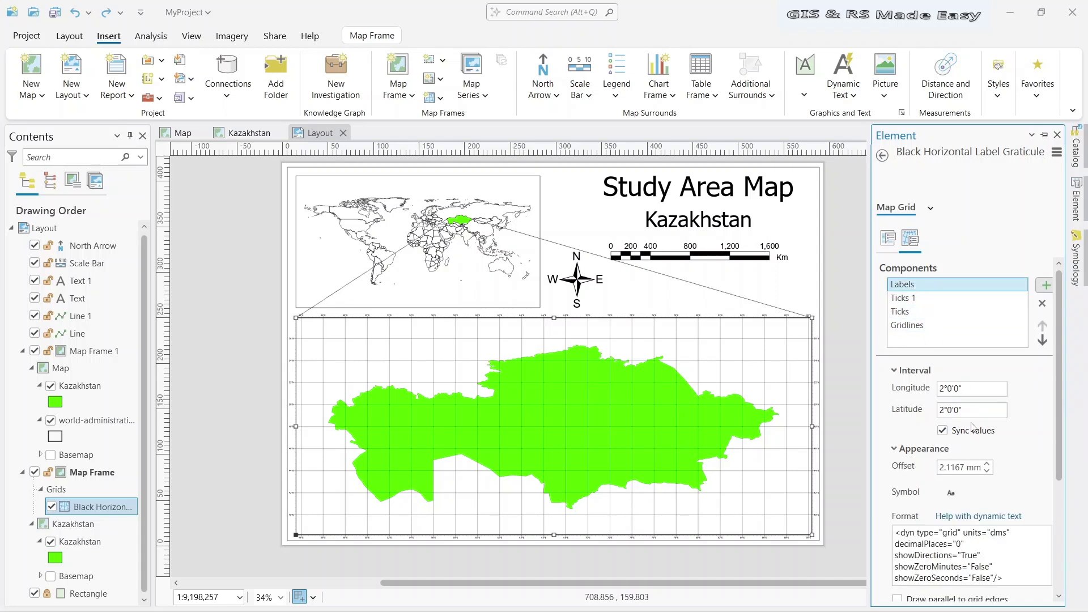
{"action": "left_click", "coordinate": [974, 387]}
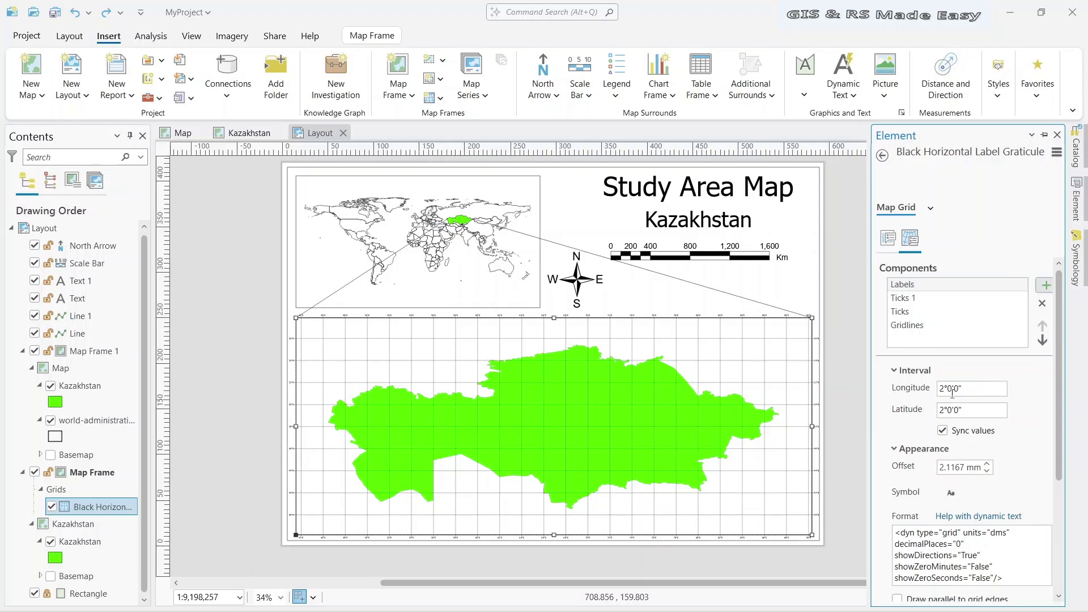
{"action": "left_click_drag", "start_coordinate": [973, 386], "coordinate": [889, 386]}
{"action": "type", "text": "5"}
{"action": "key", "text": "Return"}
Step: Set the graticule's Gridlines component to a 5° interval in longitude and latitude
{"action": "left_click", "coordinate": [908, 326]}
{"action": "left_click", "coordinate": [969, 390]}
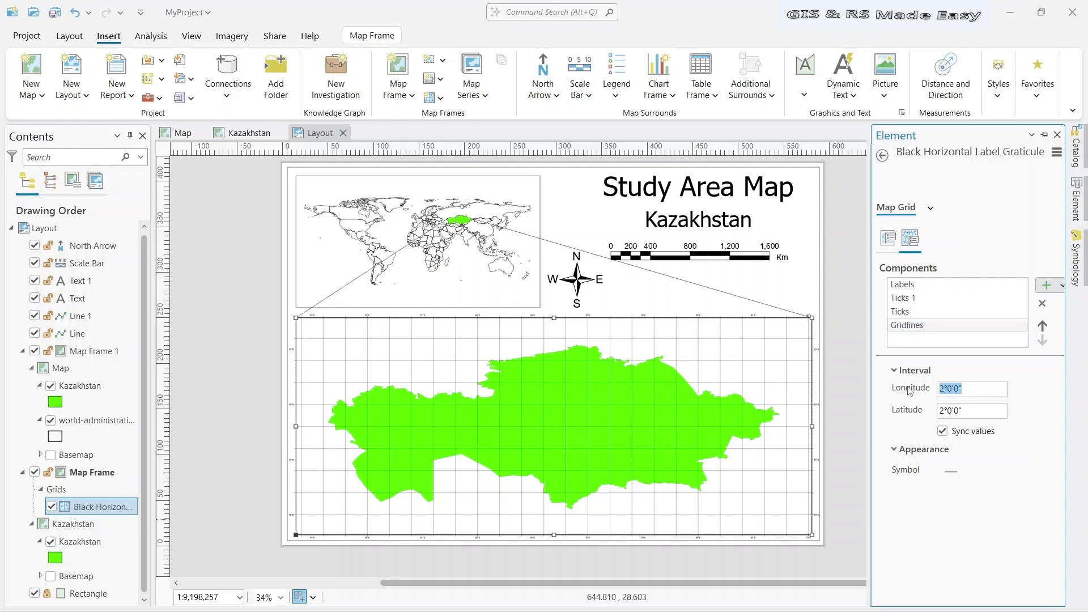
{"action": "type", "text": "5"}
{"action": "key", "text": "Return"}
Step: Set the longitude and latitude interval of both the Ticks 1 and Ticks components to 5°
{"action": "left_click", "coordinate": [905, 313]}
{"action": "left_click", "coordinate": [905, 298]}
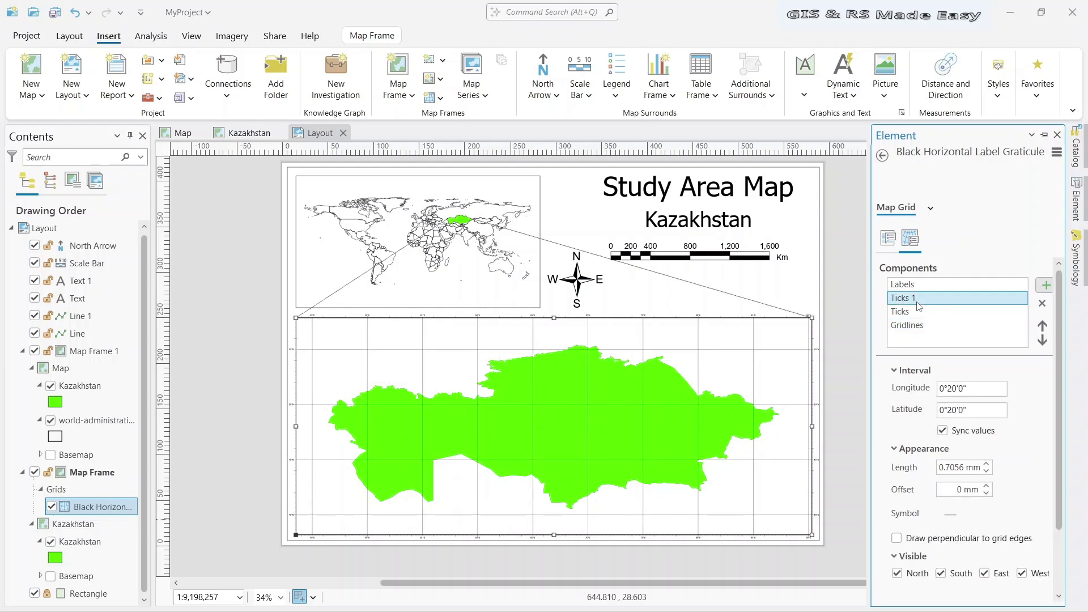
{"action": "left_click", "coordinate": [984, 390]}
{"action": "type", "text": "2"}
{"action": "key", "text": "Return"}
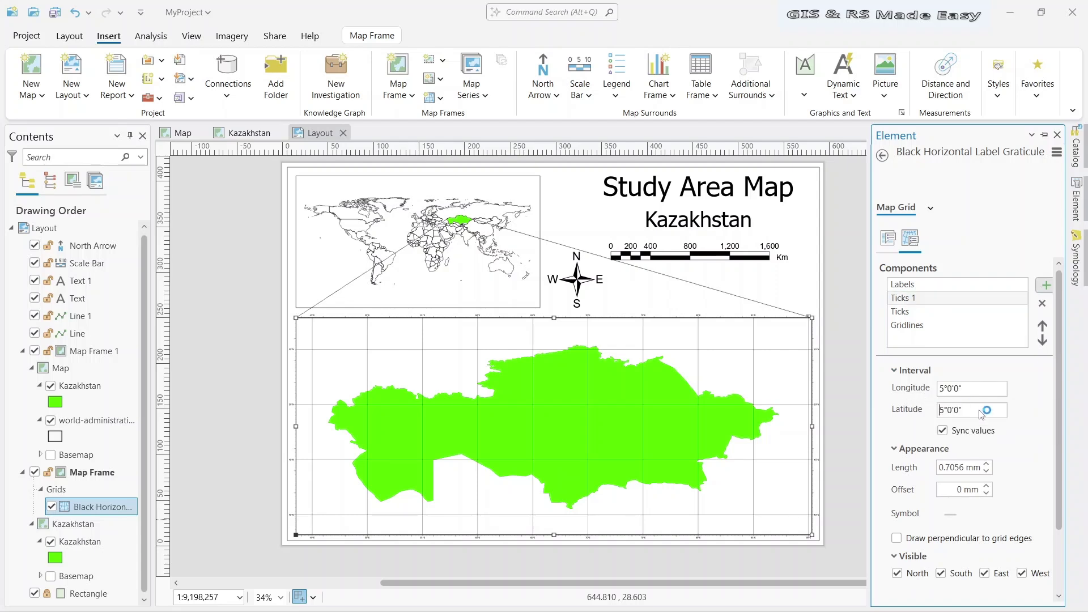
{"action": "left_click", "coordinate": [913, 316]}
{"action": "left_click", "coordinate": [974, 389]}
{"action": "type", "text": "5"}
{"action": "key", "text": "Return"}
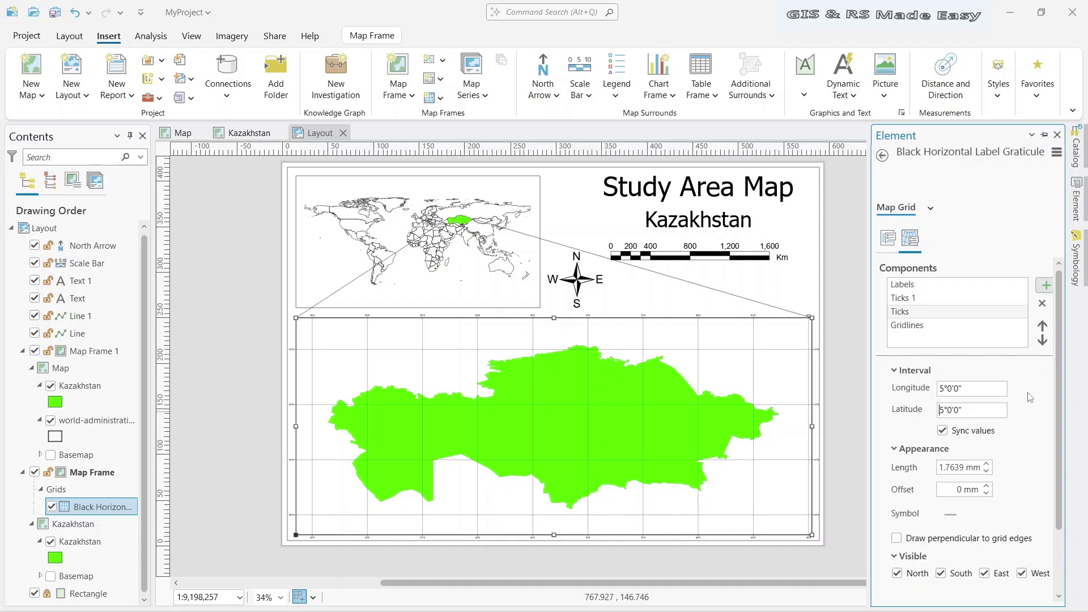
Step: Set the font size of the graticule's coordinate labels to 20 pt, apply it and return to the component settings
{"action": "left_click", "coordinate": [907, 287]}
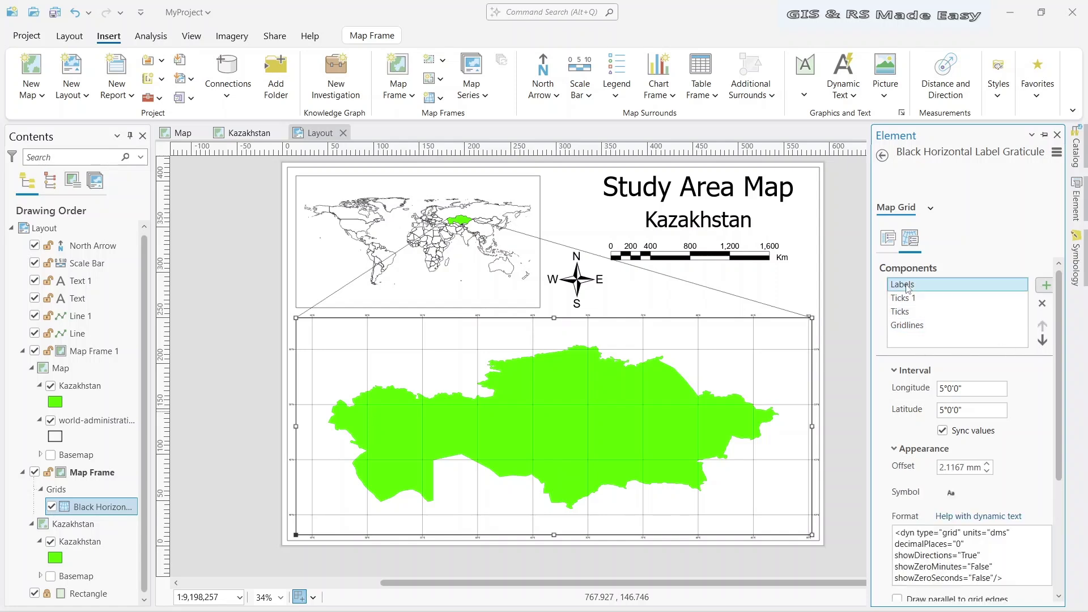
{"action": "scroll", "coordinate": [907, 363], "scroll_direction": "down", "scroll_amount": 2}
{"action": "scroll", "coordinate": [907, 396], "scroll_direction": "down", "scroll_amount": 2}
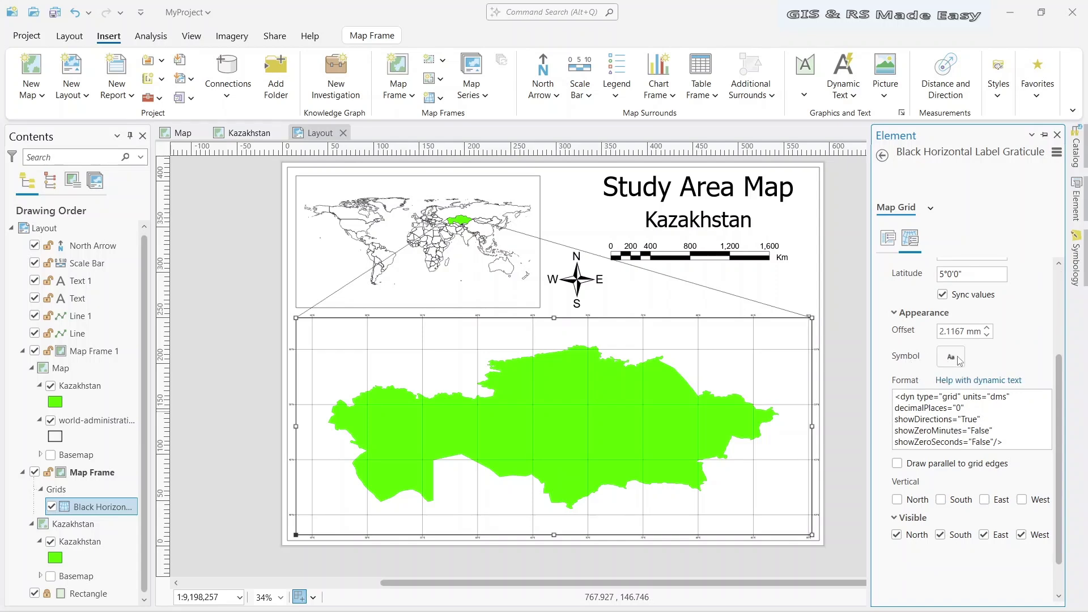
{"action": "left_click", "coordinate": [951, 358]}
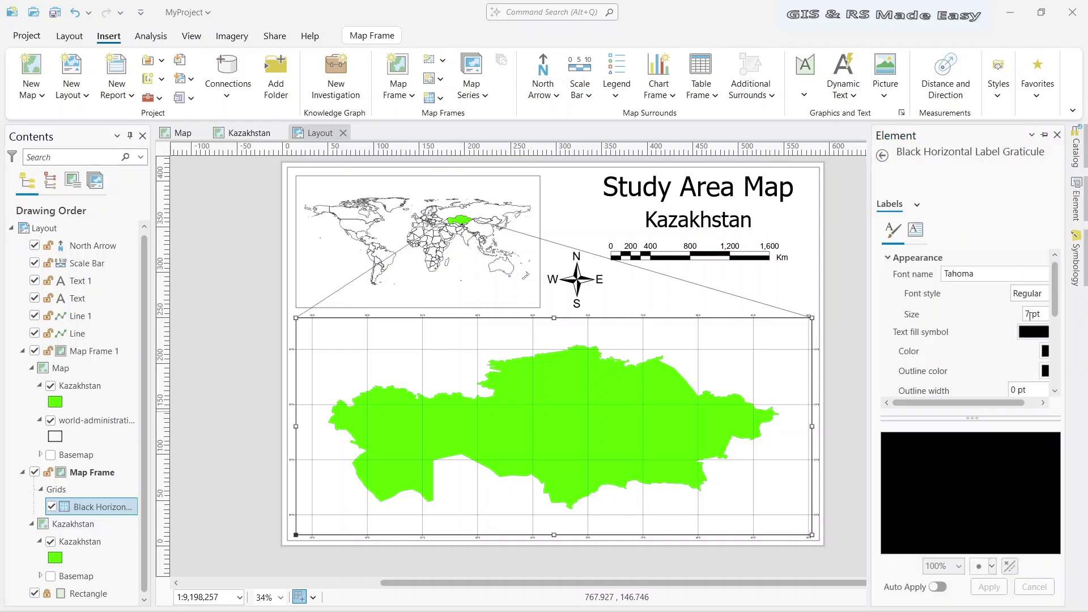
{"action": "double_click", "coordinate": [1027, 313]}
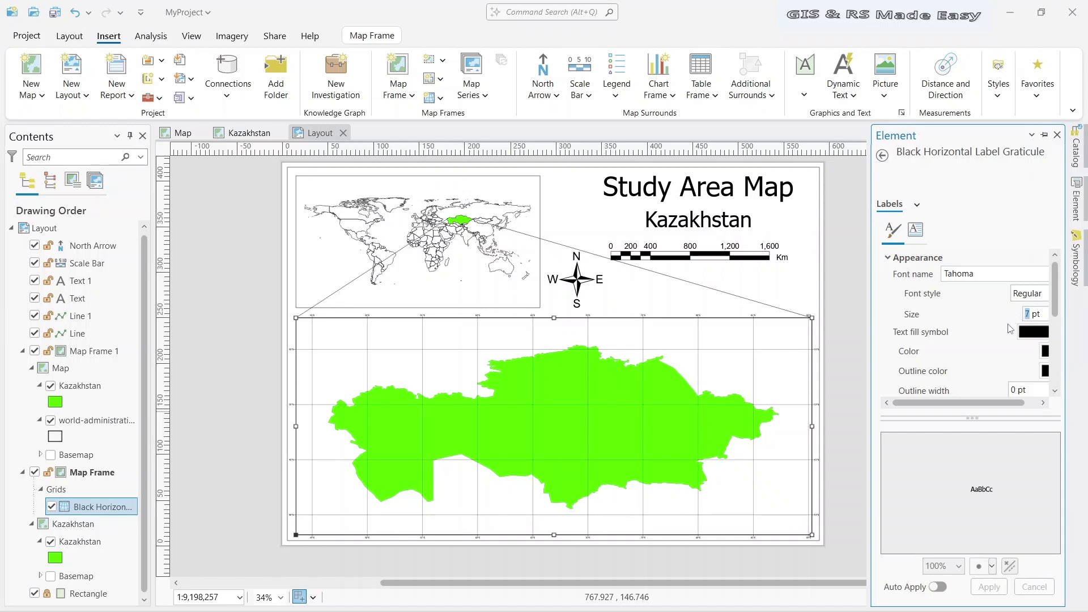
{"action": "type", "text": "20"}
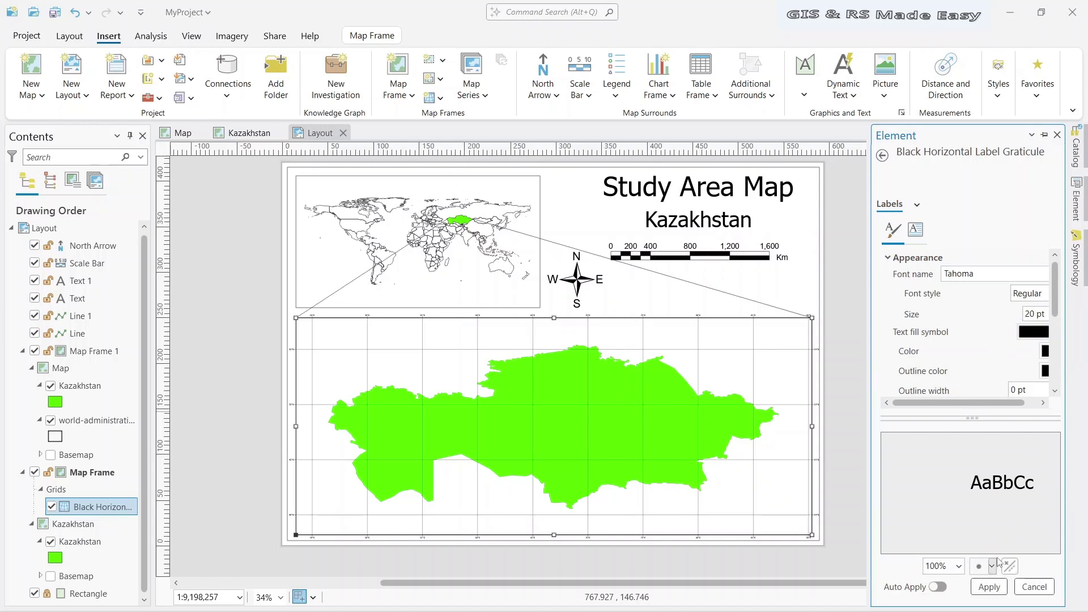
{"action": "left_click", "coordinate": [996, 586]}
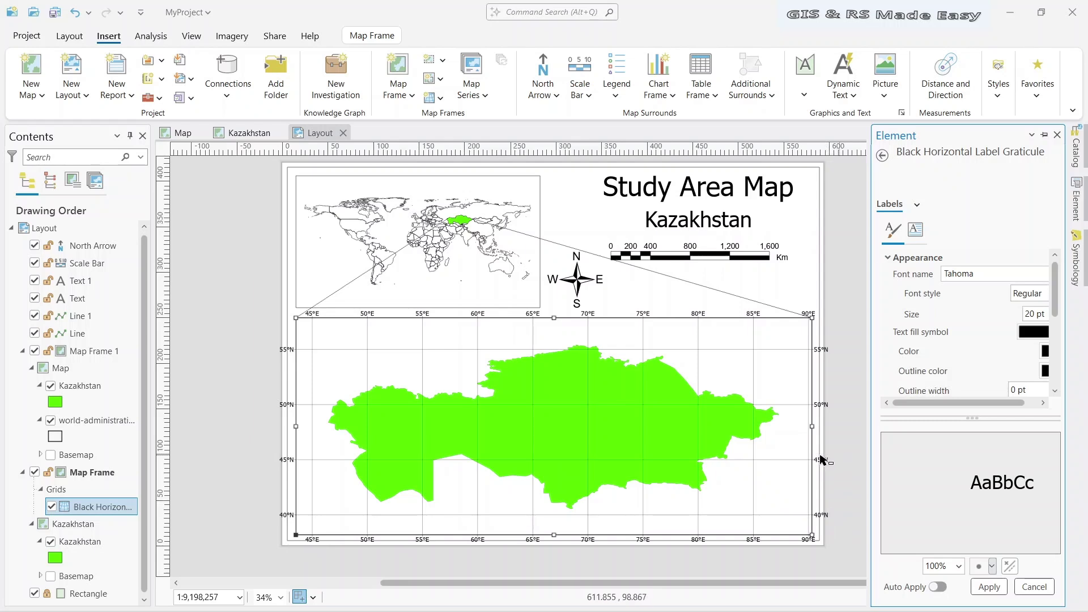
{"action": "left_click", "coordinate": [882, 155]}
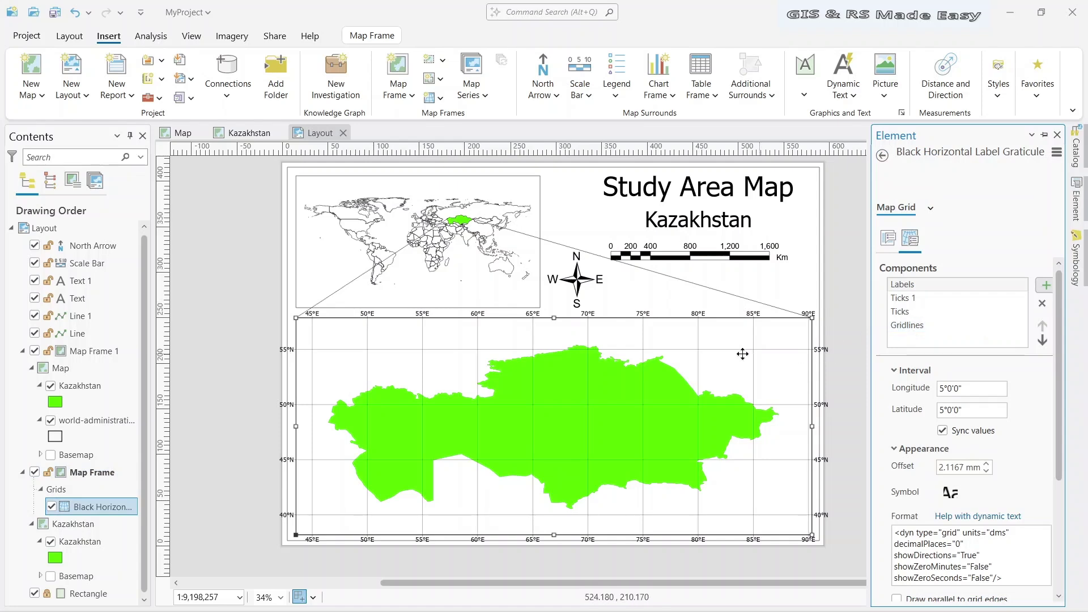
Step: Remove the Gridlines component from the graticule and turn on vertical labels for the east and west sides
{"action": "left_click", "coordinate": [919, 327]}
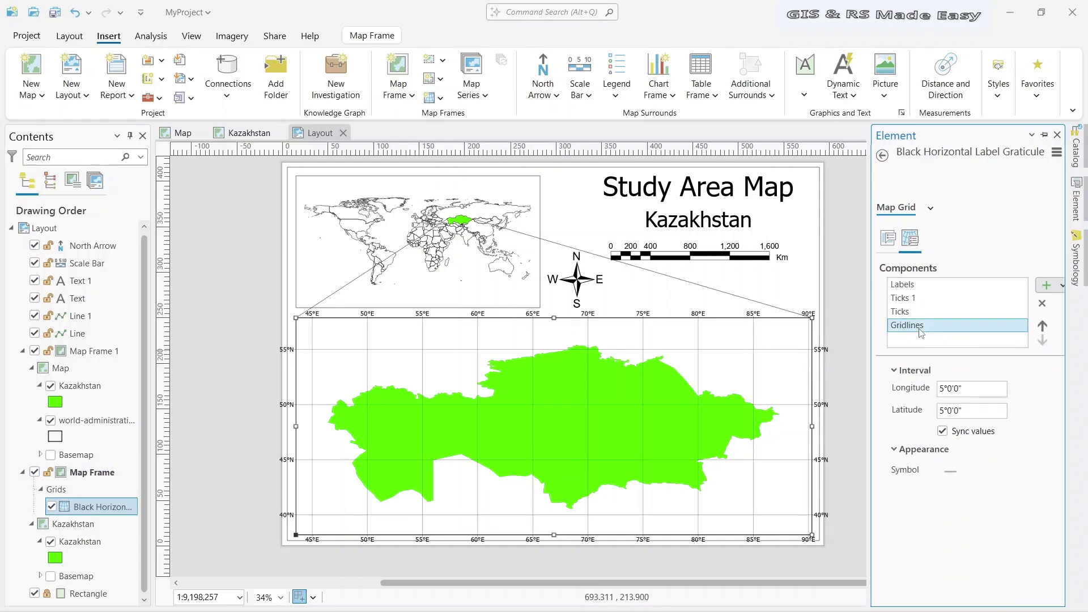
{"action": "left_click", "coordinate": [1042, 305]}
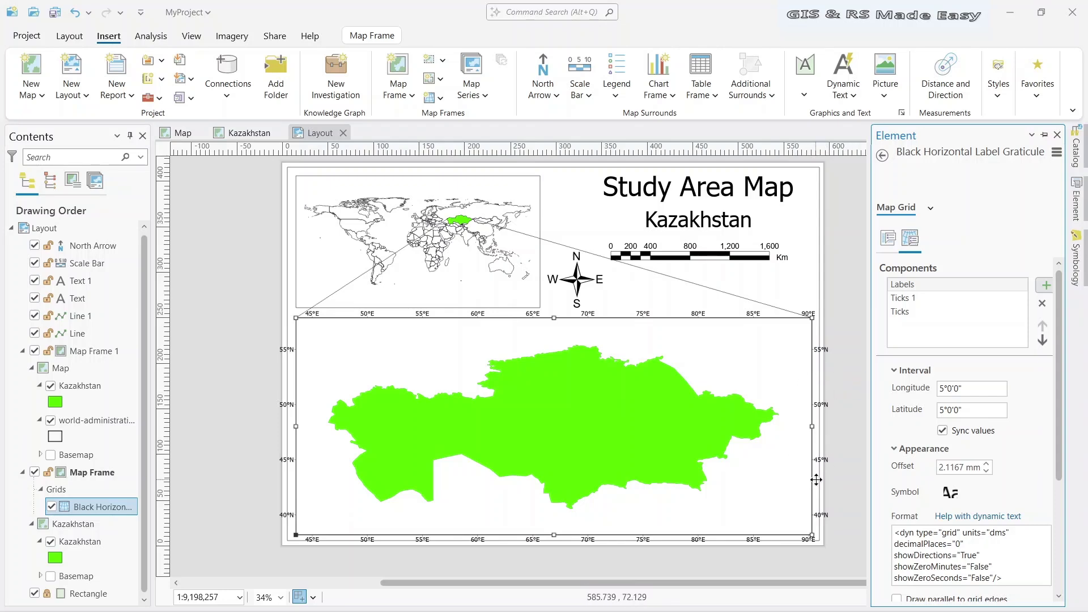
{"action": "scroll", "coordinate": [1018, 451], "scroll_direction": "down", "scroll_amount": 3}
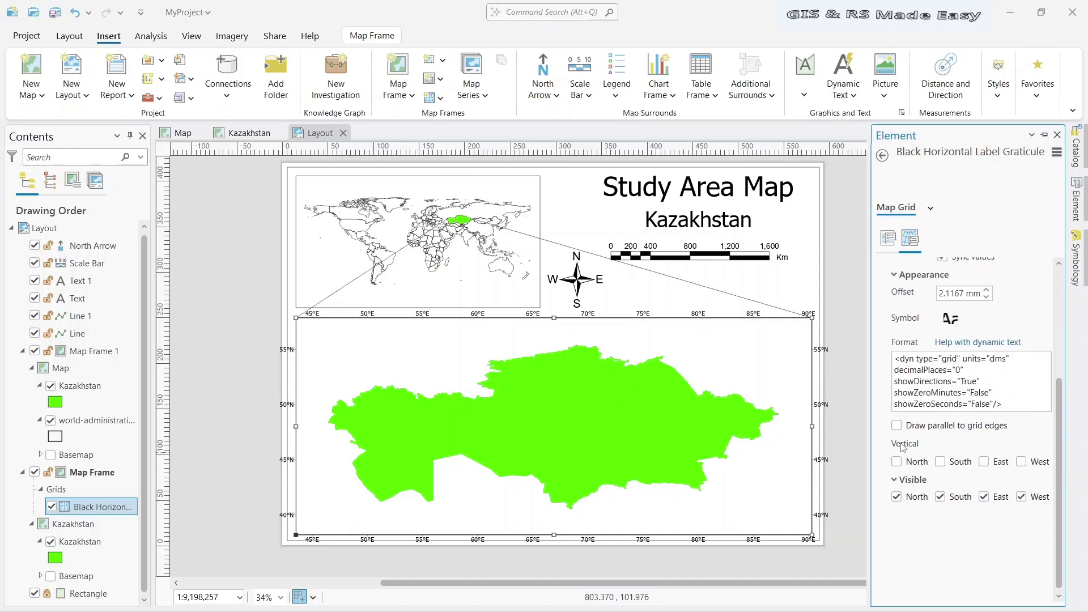
{"action": "left_click", "coordinate": [984, 462]}
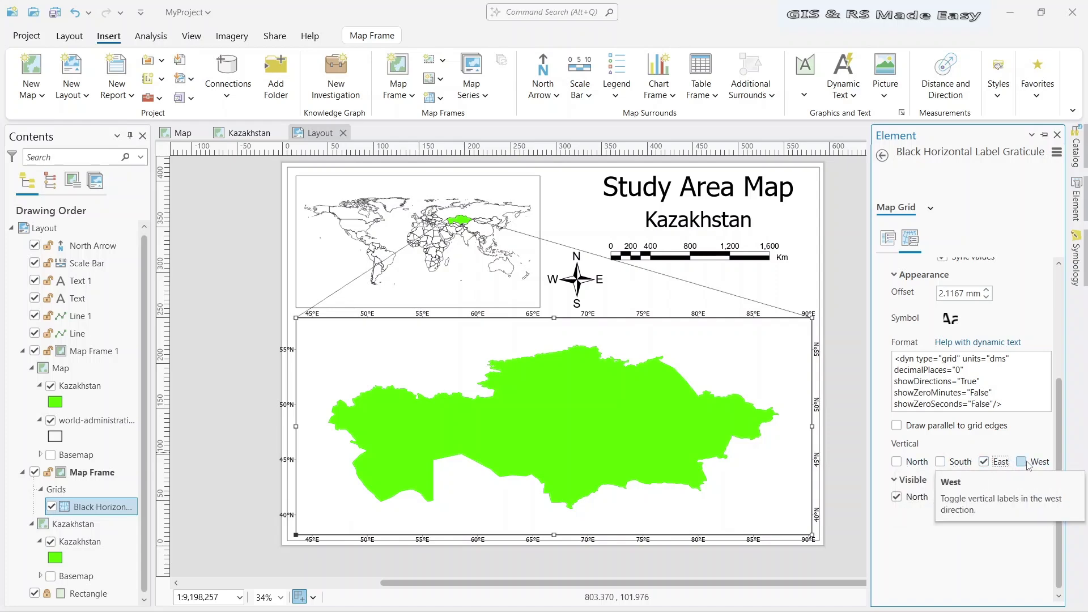
{"action": "left_click", "coordinate": [1029, 465]}
Step: Set the graticule label offset to -3 mm, then close the graticule's properties and deselect the map frame
{"action": "scroll", "coordinate": [1008, 447], "scroll_direction": "up", "scroll_amount": 3}
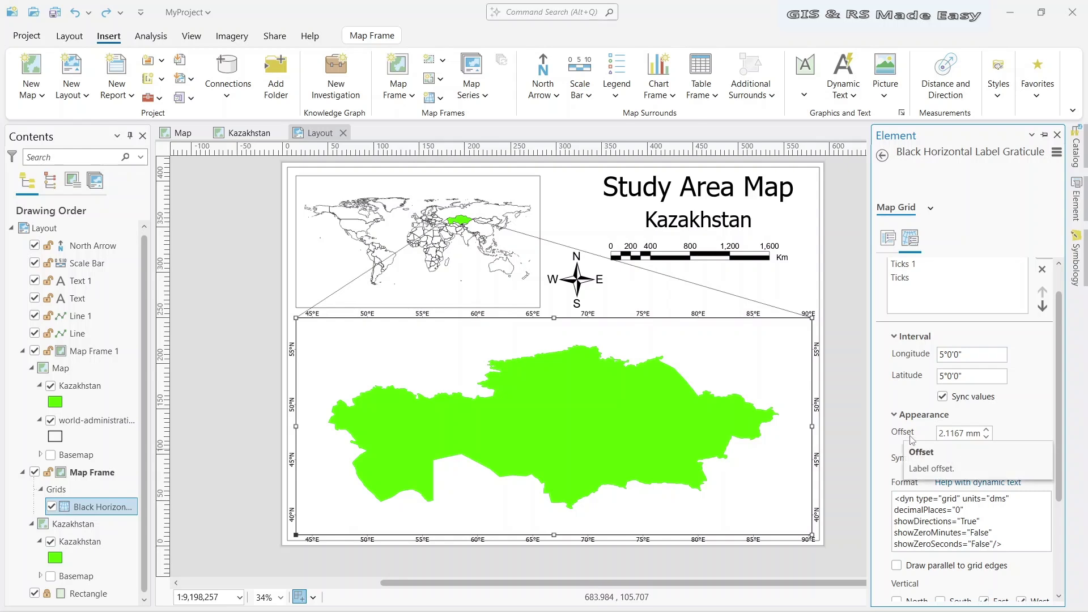
{"action": "left_click", "coordinate": [986, 437]}
{"action": "left_click", "coordinate": [986, 437]}
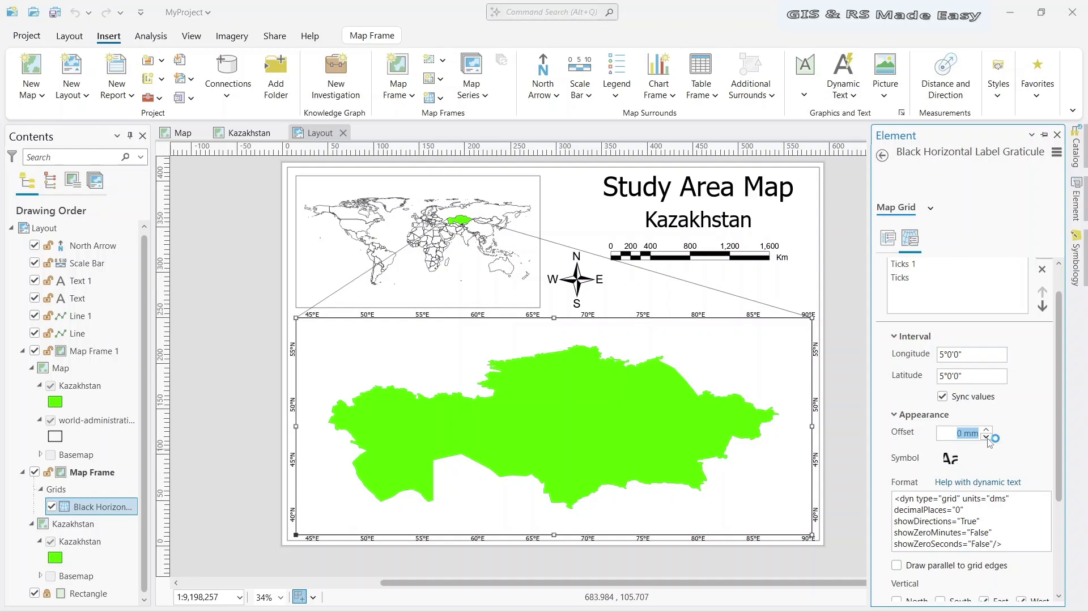
{"action": "left_click", "coordinate": [987, 437]}
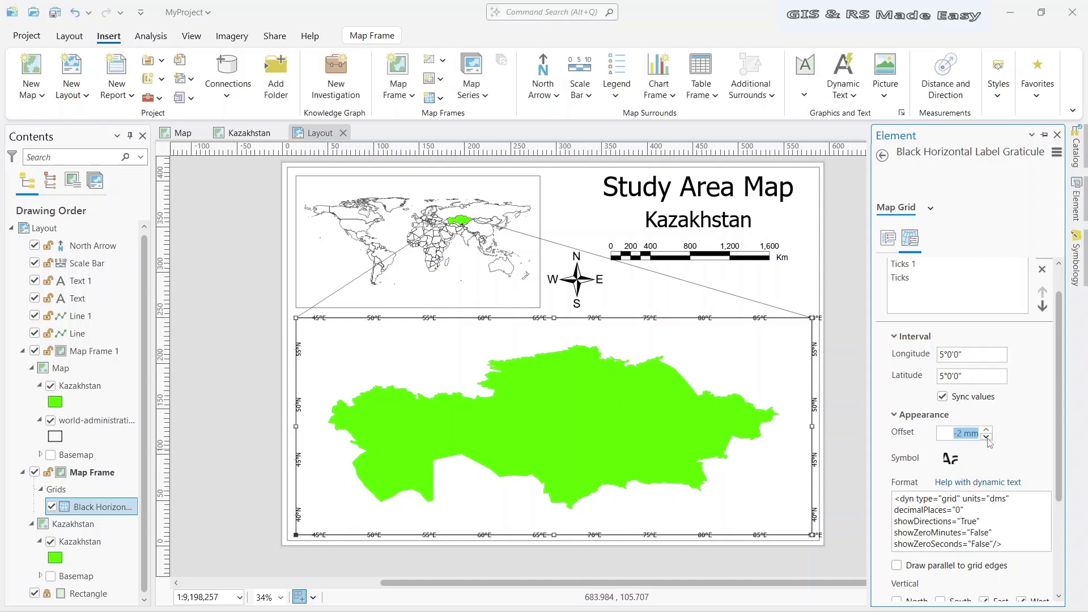
{"action": "left_click", "coordinate": [987, 437]}
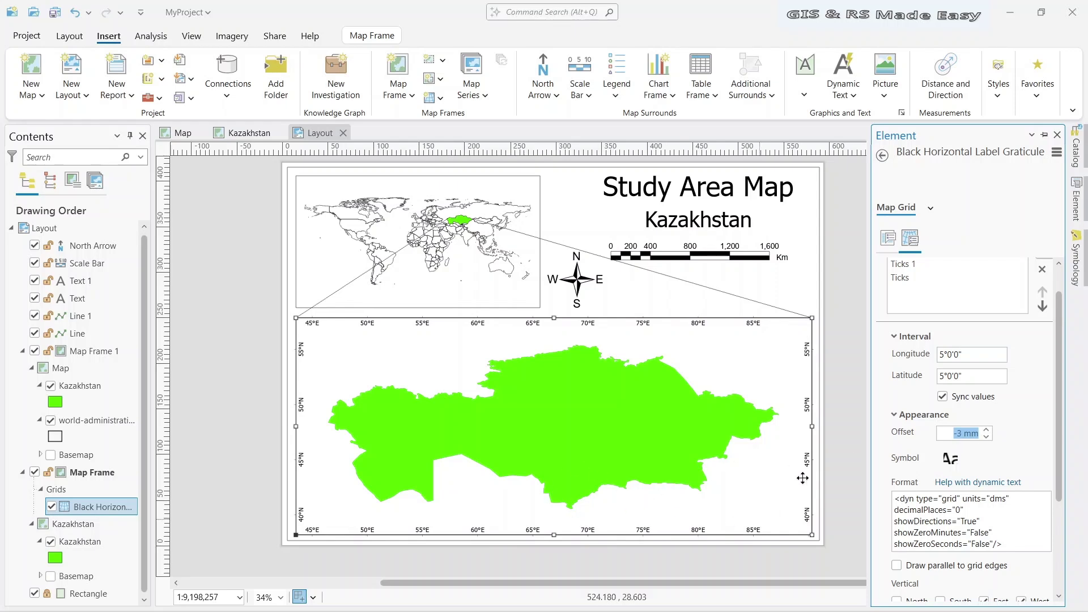
{"action": "left_click", "coordinate": [1018, 438]}
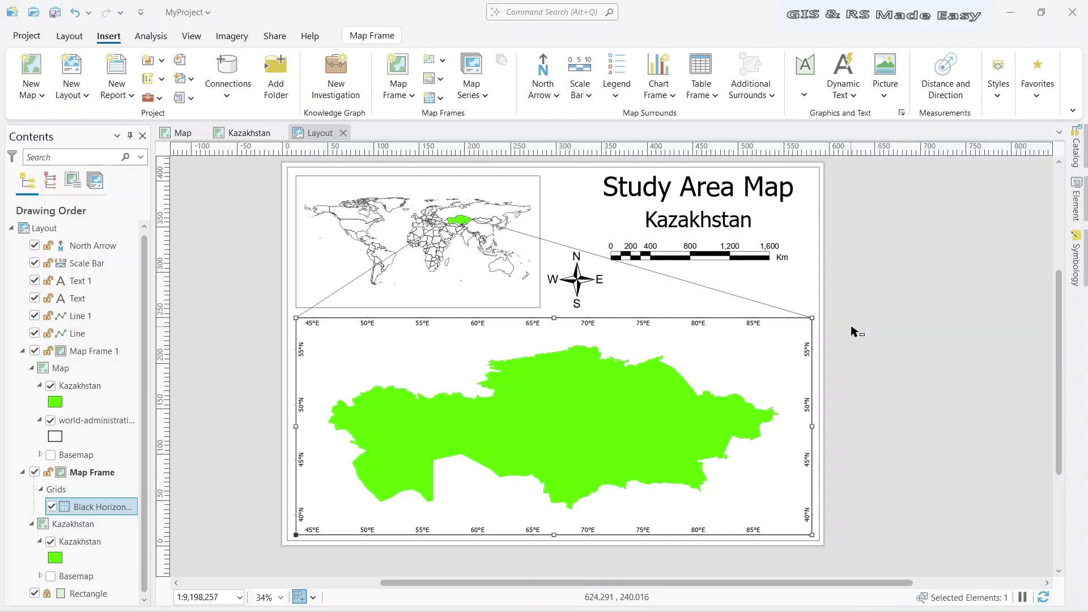
{"action": "left_click", "coordinate": [600, 307]}
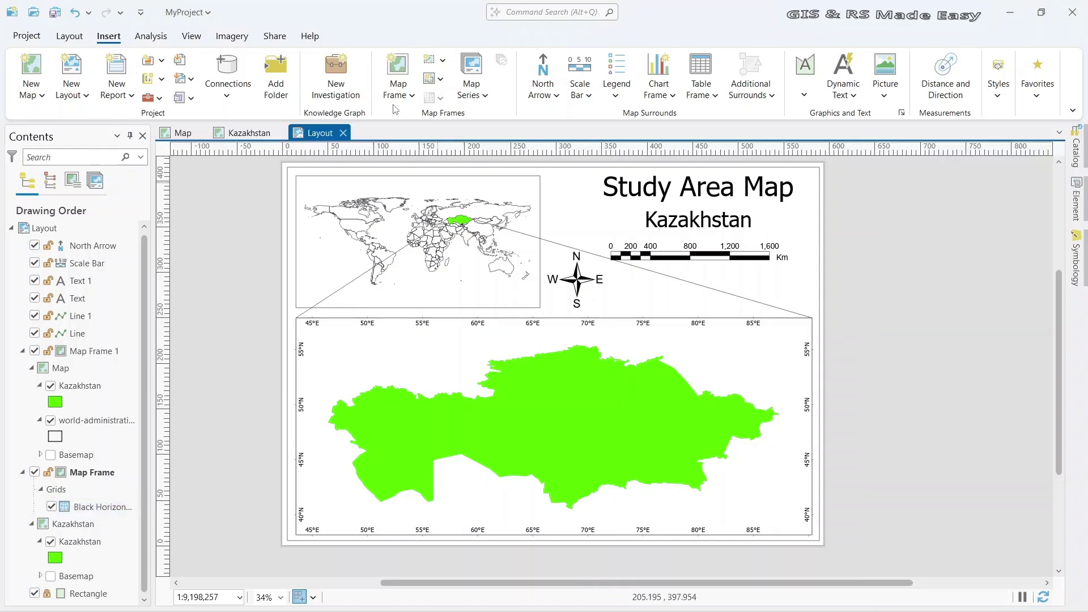
Step: Start a TIFF export of the layout and name the output file study_area_map2
{"action": "left_click", "coordinate": [276, 37]}
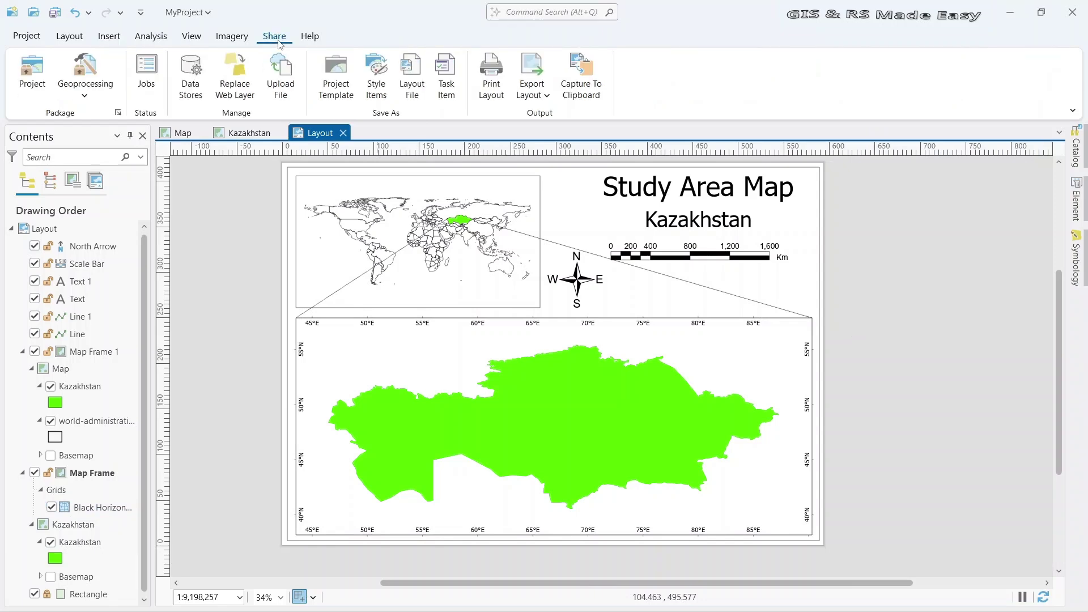
{"action": "left_click", "coordinate": [538, 100]}
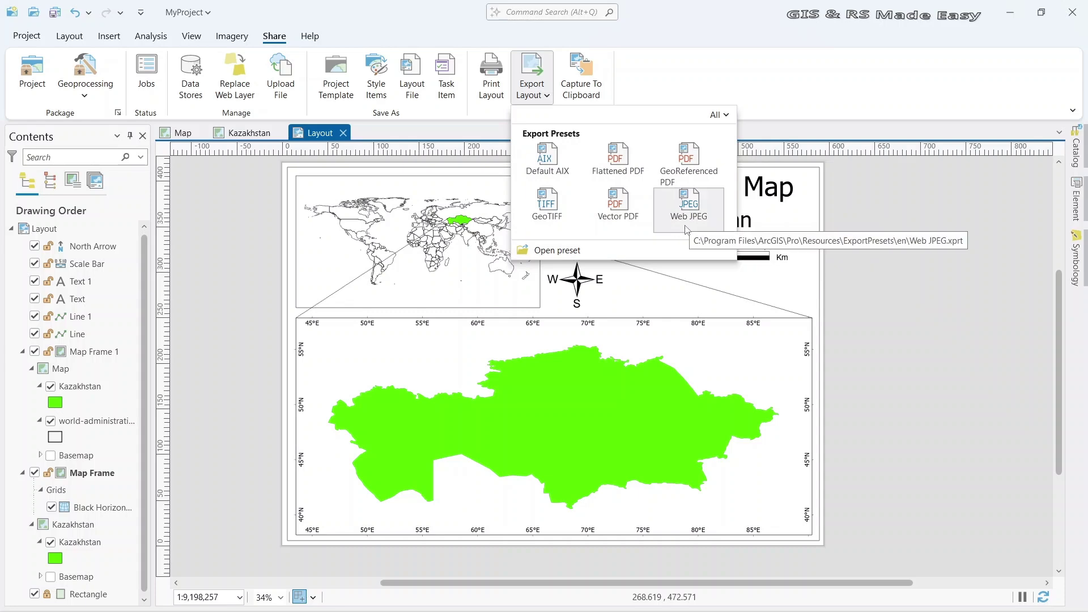
{"action": "left_click", "coordinate": [689, 204]}
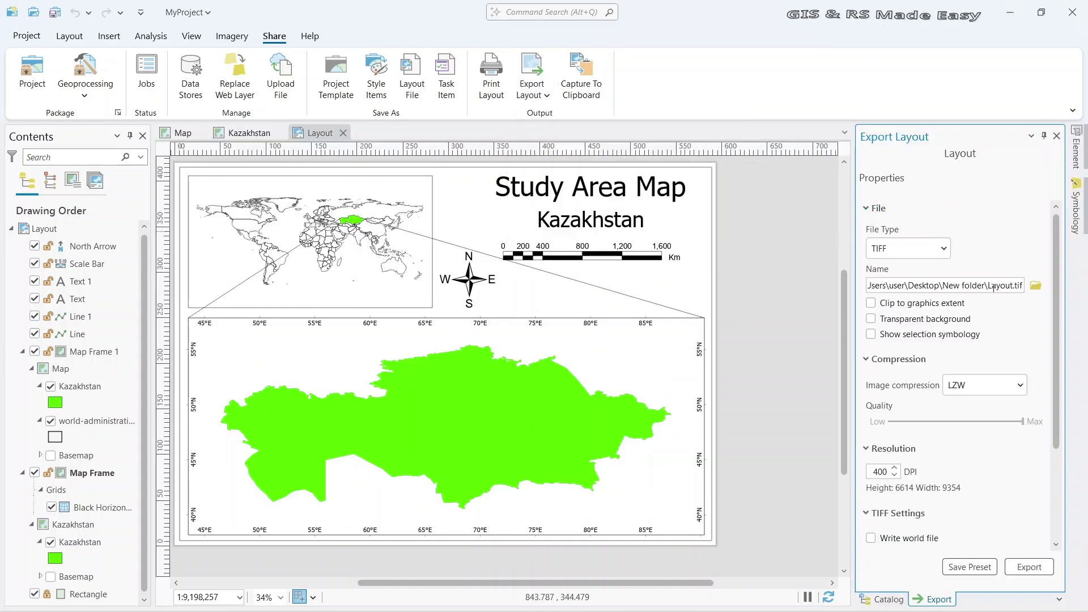
{"action": "left_click_drag", "start_coordinate": [991, 286], "coordinate": [1015, 285]}
{"action": "type", "text": "study_area_map2"}
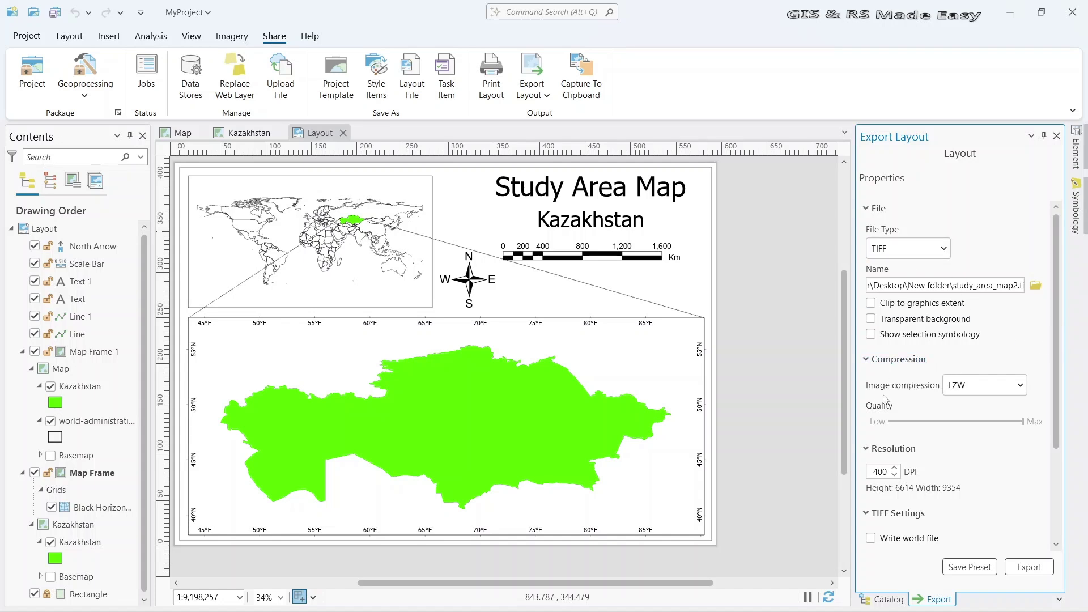
Step: Set the export's image compression to JPEG and its resolution to 300 DPI
{"action": "left_click", "coordinate": [967, 385]}
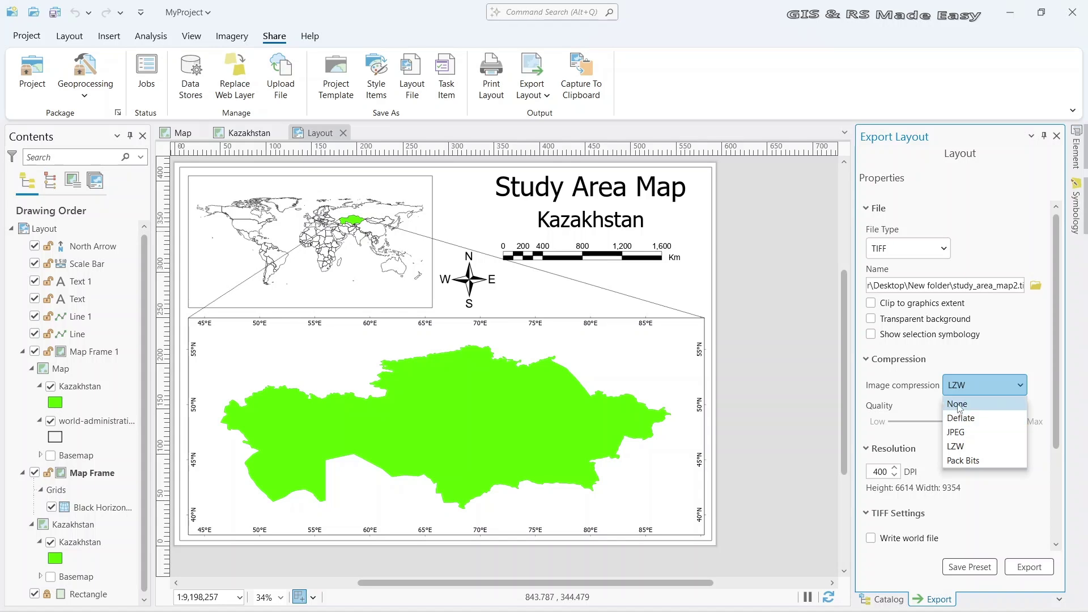
{"action": "left_click", "coordinate": [960, 434]}
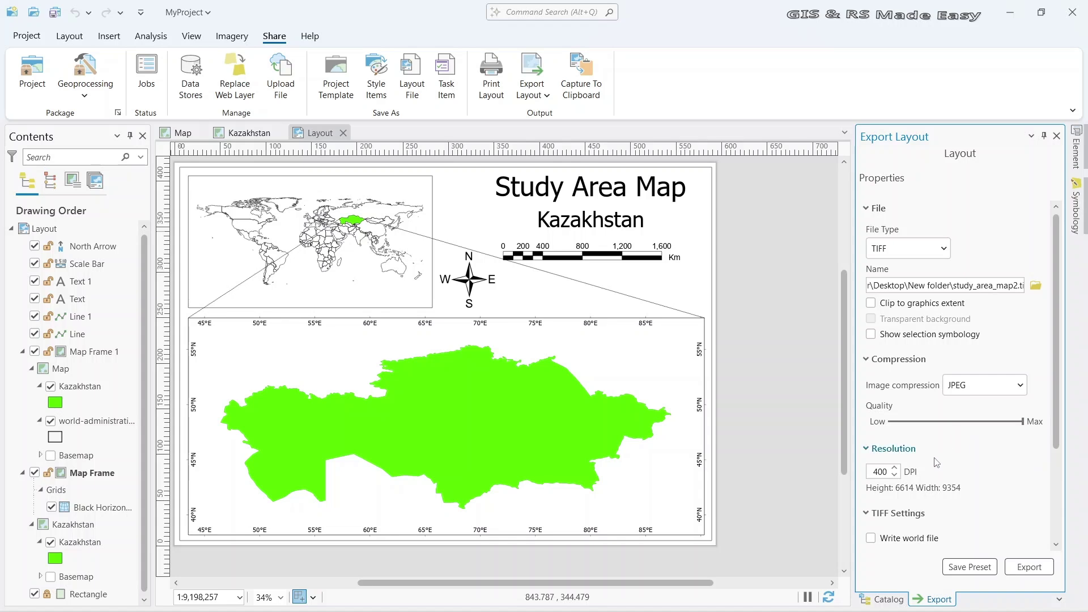
{"action": "left_click", "coordinate": [878, 472]}
{"action": "key", "text": "BackSpace"}
{"action": "type", "text": "3"}
{"action": "key", "text": "Return"}
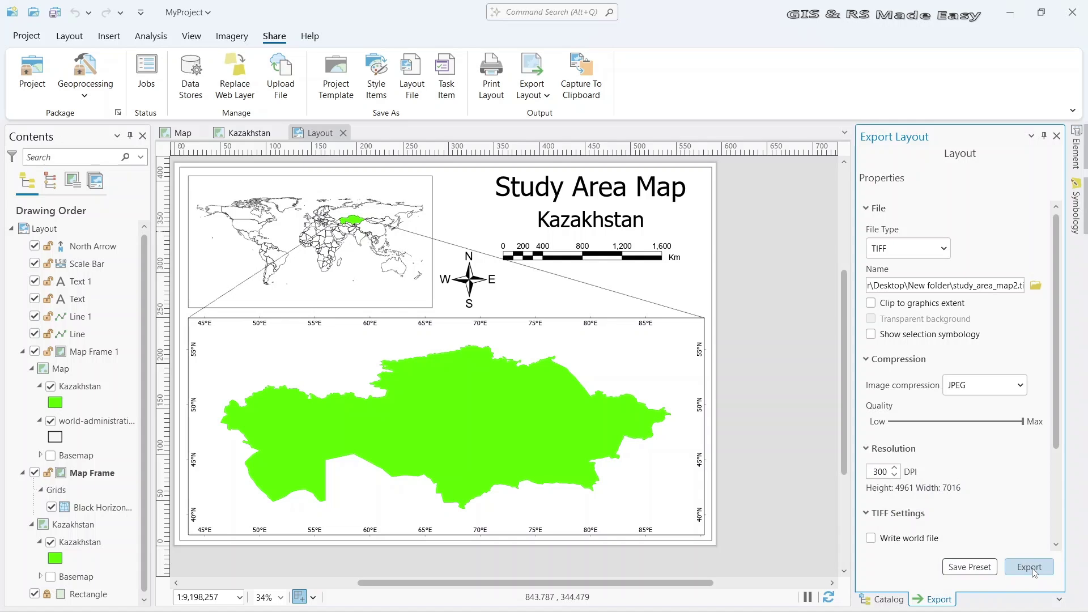
Step: Leave the world file option off and set the TIFF color depth to 24-bit True Color
{"action": "left_click", "coordinate": [924, 539]}
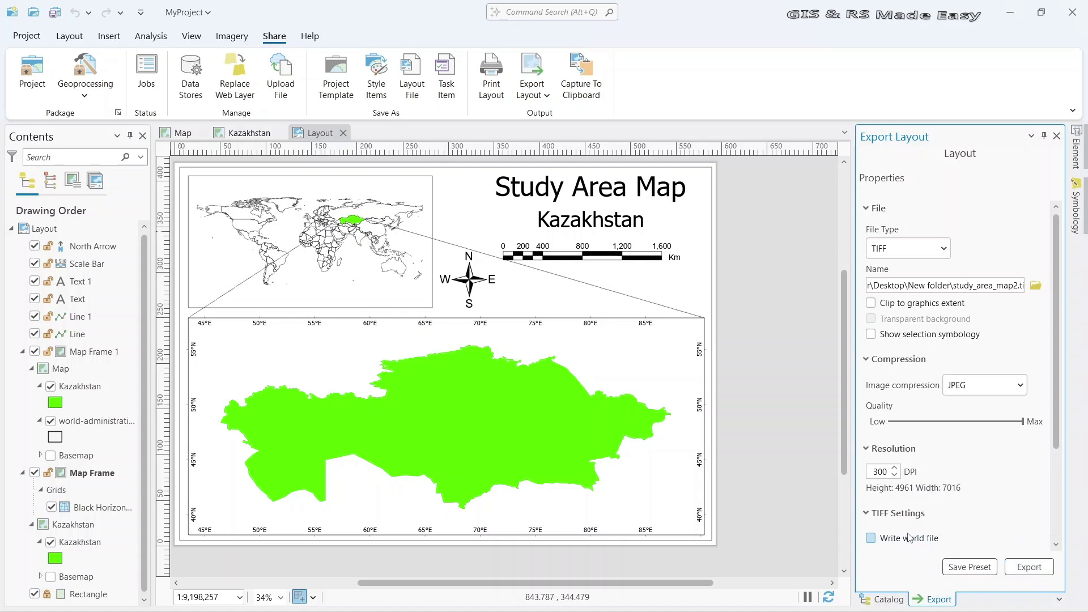
{"action": "left_click", "coordinate": [925, 539]}
{"action": "scroll", "coordinate": [921, 546], "scroll_direction": "down", "scroll_amount": 3}
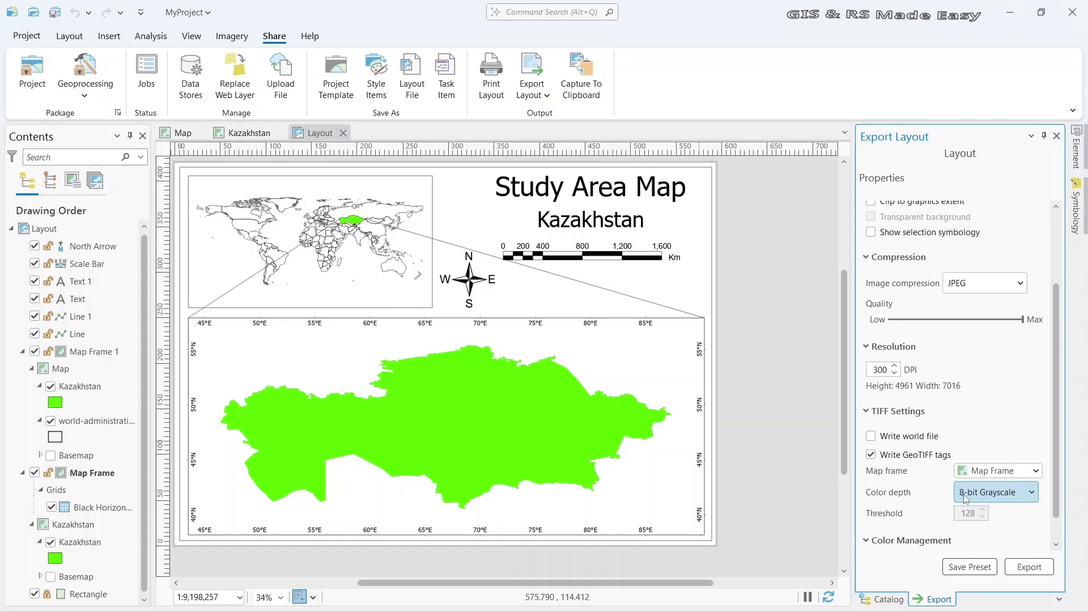
{"action": "left_click", "coordinate": [1031, 495]}
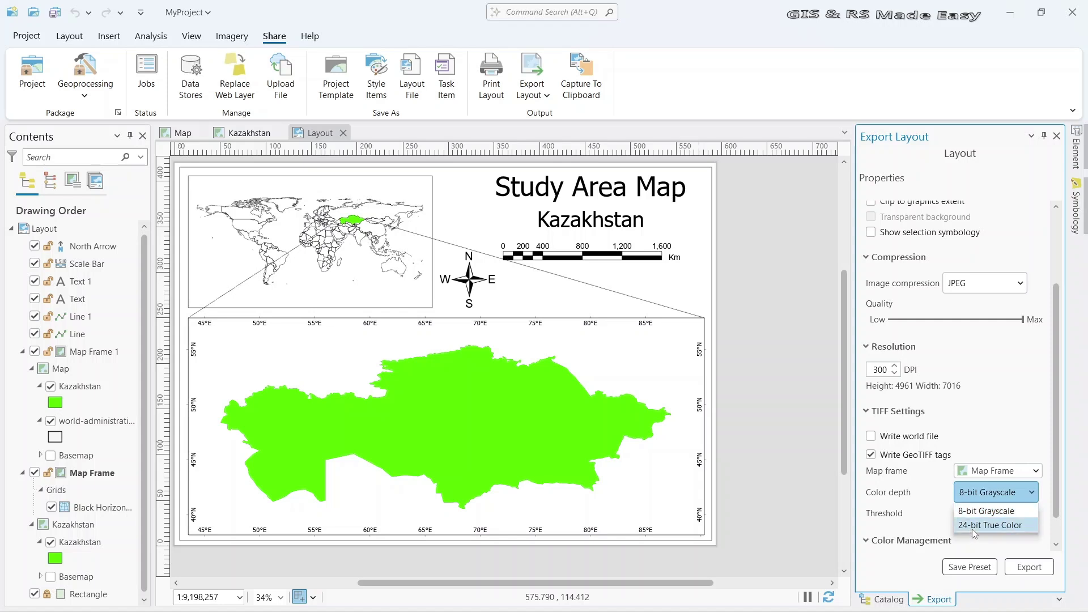
{"action": "left_click", "coordinate": [1029, 527]}
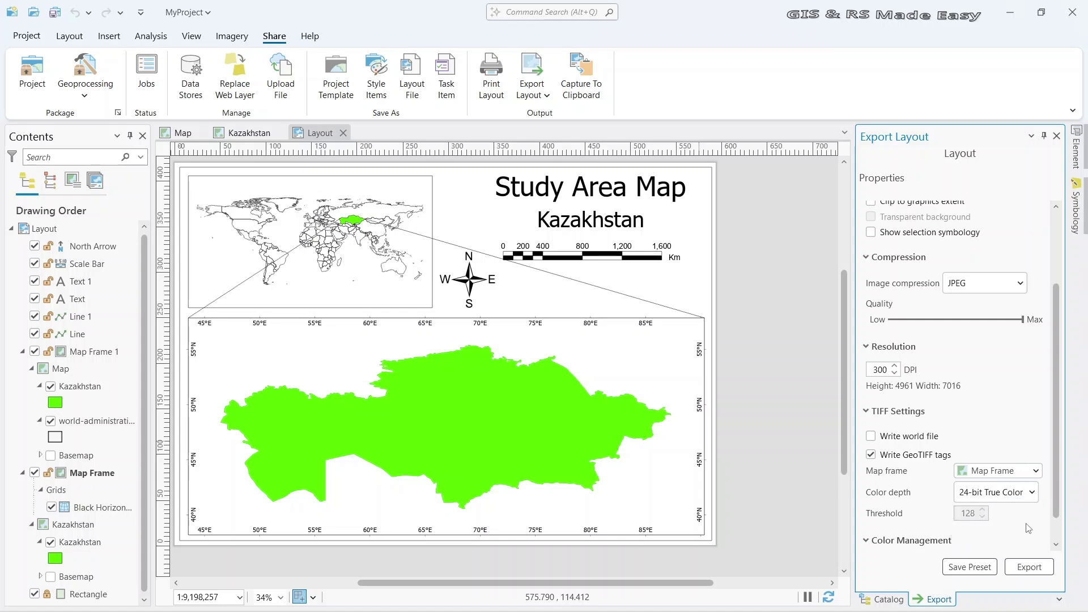
Step: Export the layout and open the exported file for viewing
{"action": "left_click", "coordinate": [1029, 567]}
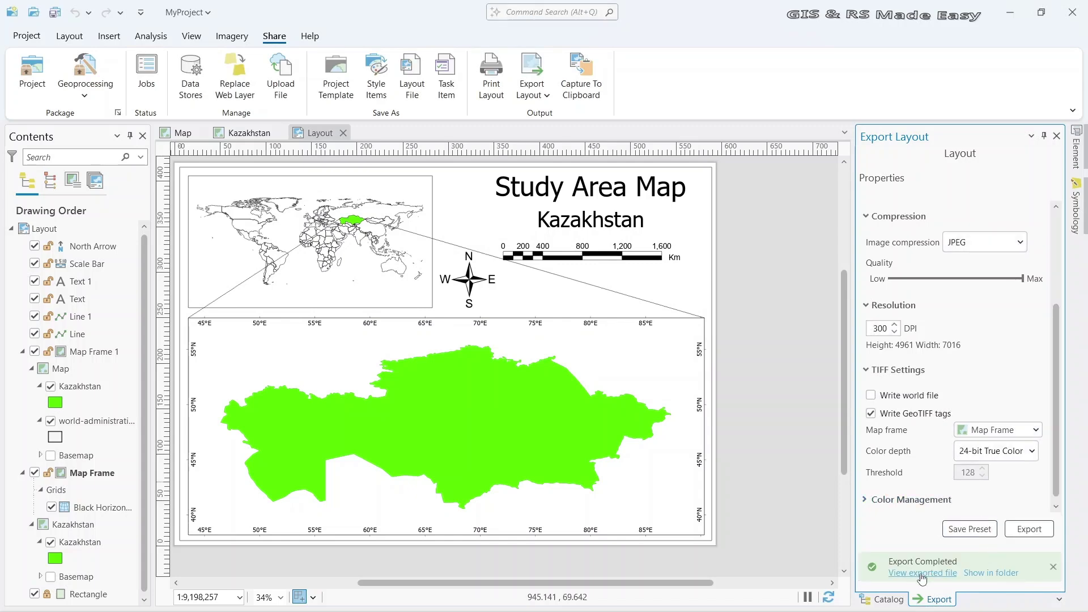
{"action": "left_click", "coordinate": [922, 573]}
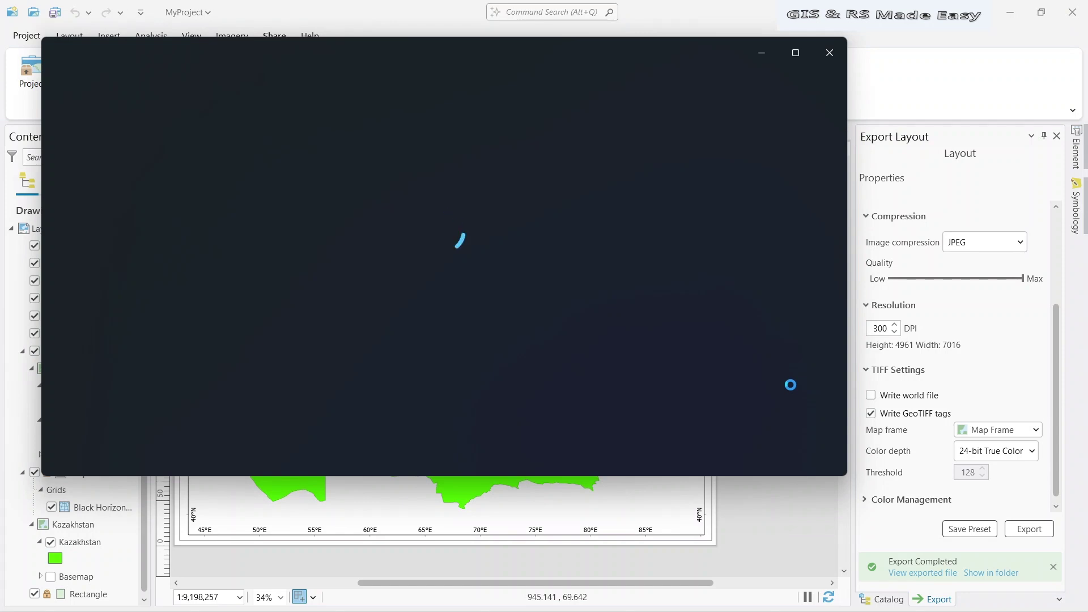